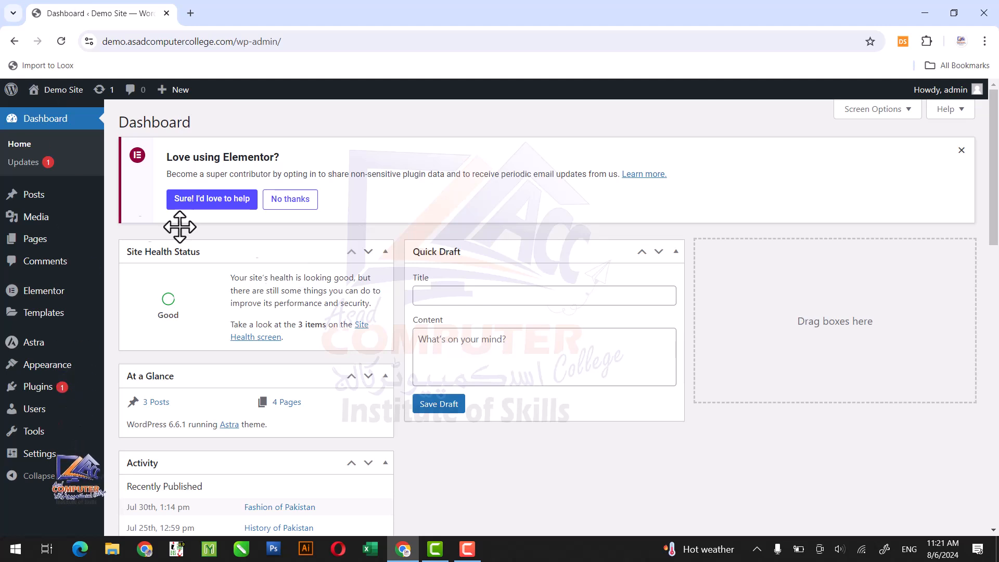
Open the Home page in the Elementor editor in a new browser tab from the site's page list.
{"action": "left_click", "coordinate": [44, 245]}
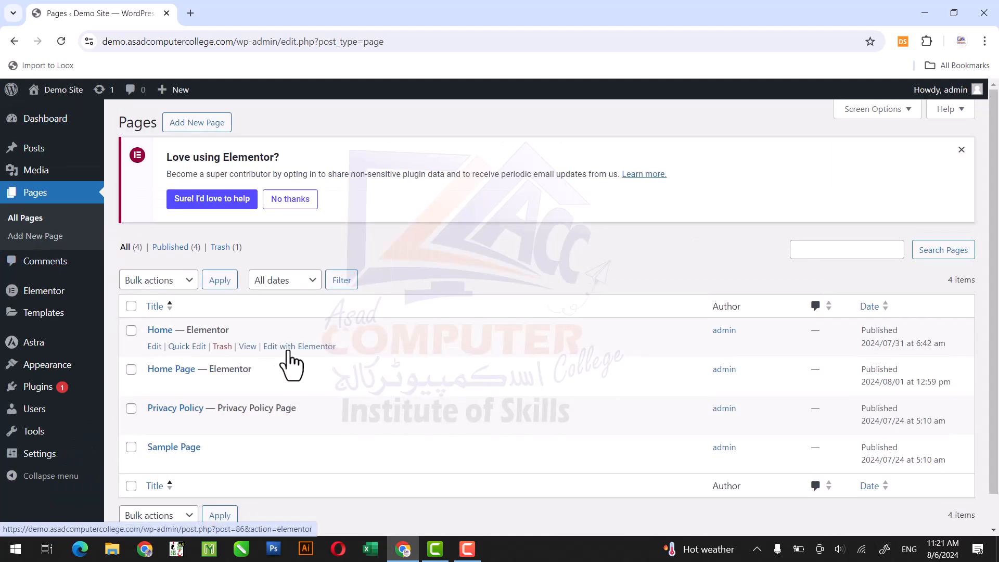
{"action": "right_click", "coordinate": [291, 348]}
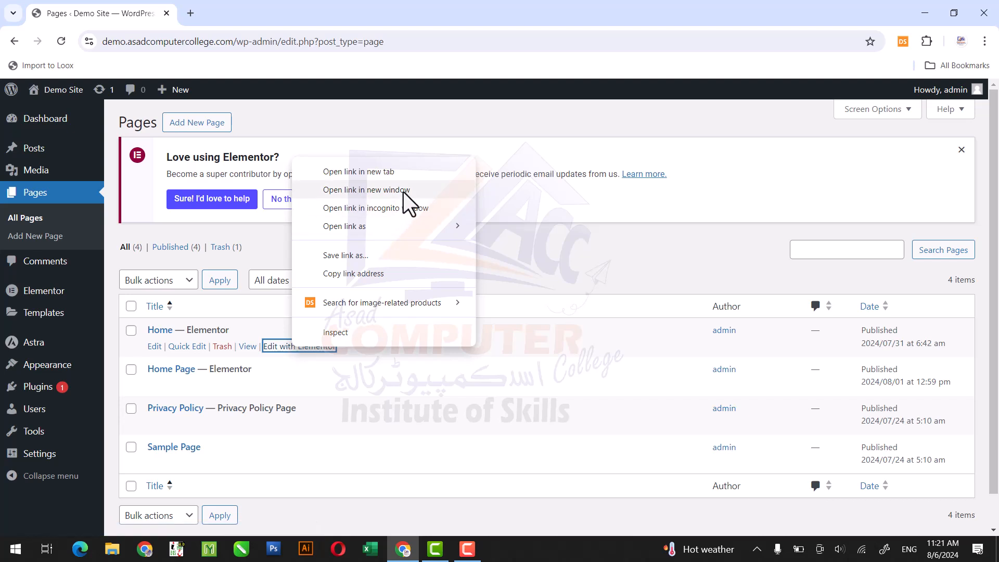
{"action": "left_click", "coordinate": [407, 178]}
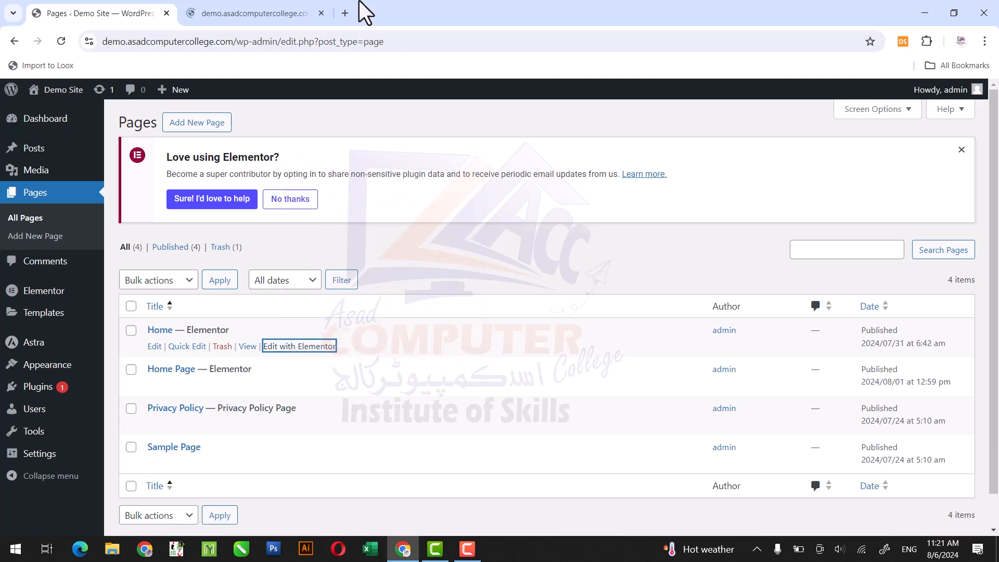
{"action": "left_click", "coordinate": [264, 2]}
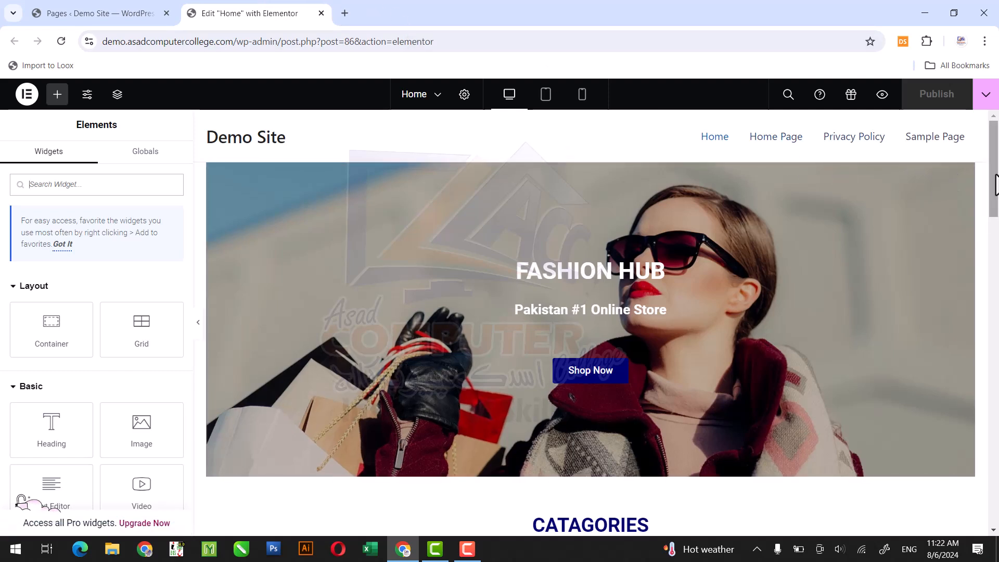
Unlink the margin values of the first category card's shirt icon and set its top margin to 15 px.
{"action": "right_click", "coordinate": [998, 199]}
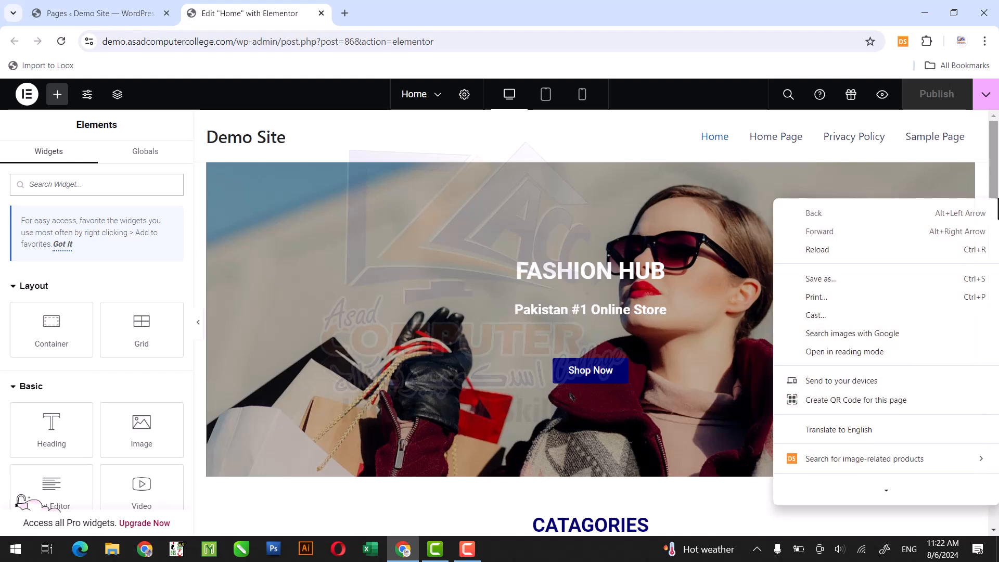
{"action": "left_click", "coordinate": [997, 188]}
{"action": "left_click_drag", "start_coordinate": [998, 188], "coordinate": [997, 281]}
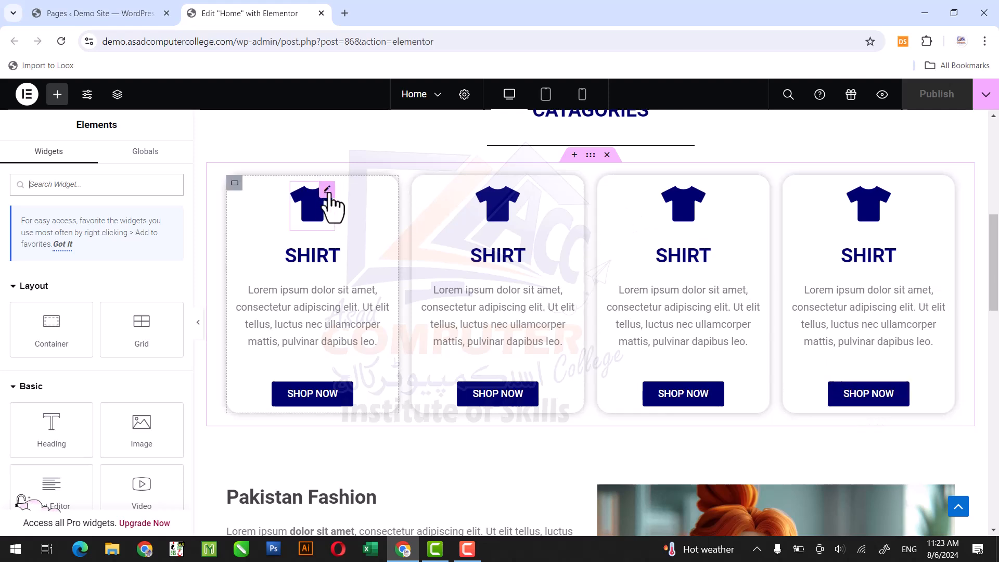
{"action": "left_click", "coordinate": [327, 194]}
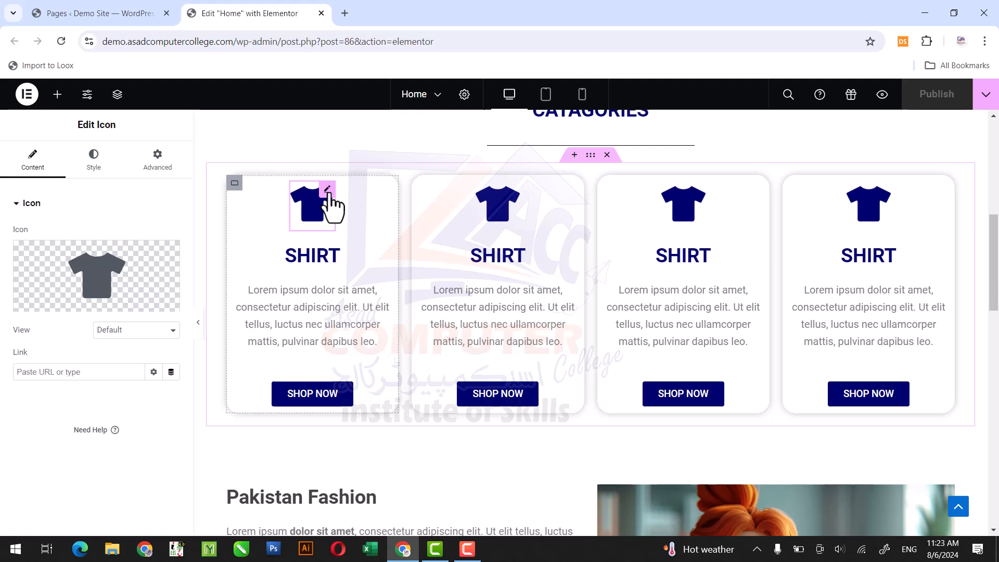
{"action": "left_click", "coordinate": [107, 173]}
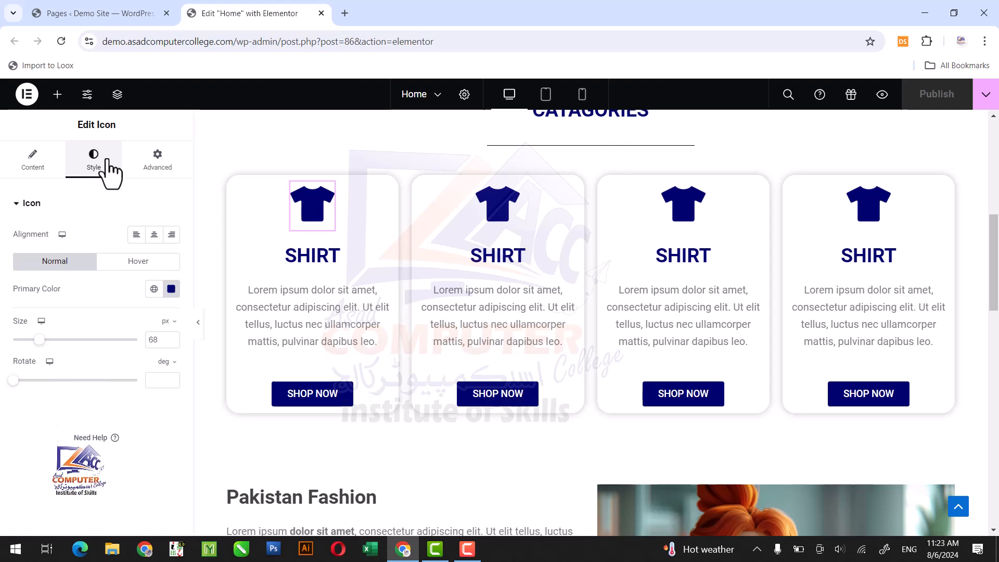
{"action": "left_click", "coordinate": [159, 166]}
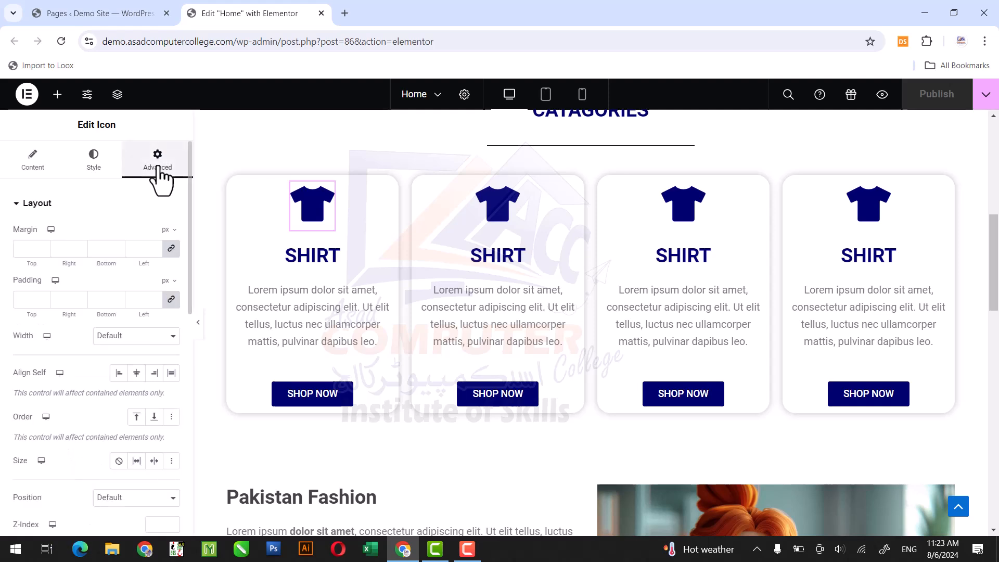
{"action": "left_click", "coordinate": [172, 248]}
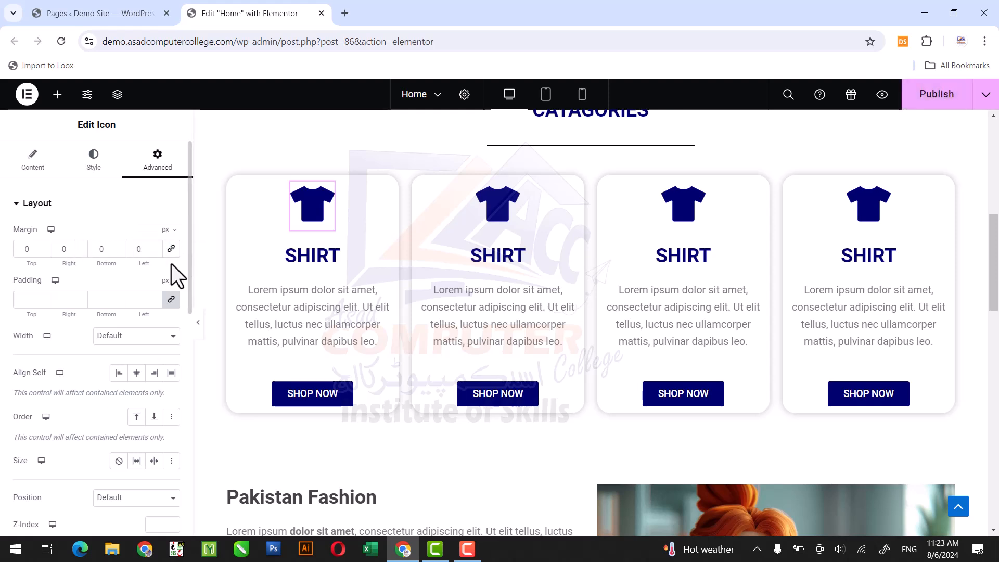
{"action": "triple_click", "coordinate": [43, 248]}
{"action": "left_click", "coordinate": [42, 247]}
{"action": "triple_click", "coordinate": [43, 248]}
{"action": "double_click", "coordinate": [42, 248]}
{"action": "double_click", "coordinate": [42, 248]}
{"action": "double_click", "coordinate": [43, 247]}
{"action": "double_click", "coordinate": [43, 247]}
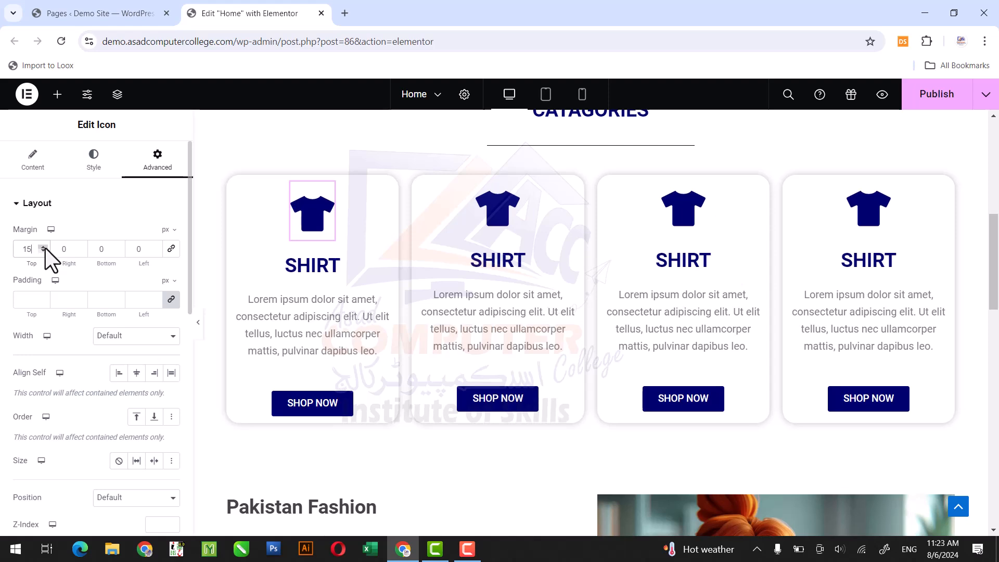
Set the bottom margin of the first card's shirt icon to -30 px.
{"action": "left_click", "coordinate": [119, 252]}
{"action": "double_click", "coordinate": [119, 251]}
{"action": "left_click", "coordinate": [119, 251]}
{"action": "triple_click", "coordinate": [120, 251]}
{"action": "double_click", "coordinate": [120, 252]}
{"action": "double_click", "coordinate": [120, 252]}
{"action": "double_click", "coordinate": [119, 251]}
{"action": "double_click", "coordinate": [120, 252]}
{"action": "triple_click", "coordinate": [120, 251]}
{"action": "double_click", "coordinate": [120, 252]}
{"action": "triple_click", "coordinate": [120, 251]}
{"action": "double_click", "coordinate": [120, 251]}
{"action": "double_click", "coordinate": [120, 251]}
{"action": "left_click", "coordinate": [119, 251]}
{"action": "double_click", "coordinate": [120, 252]}
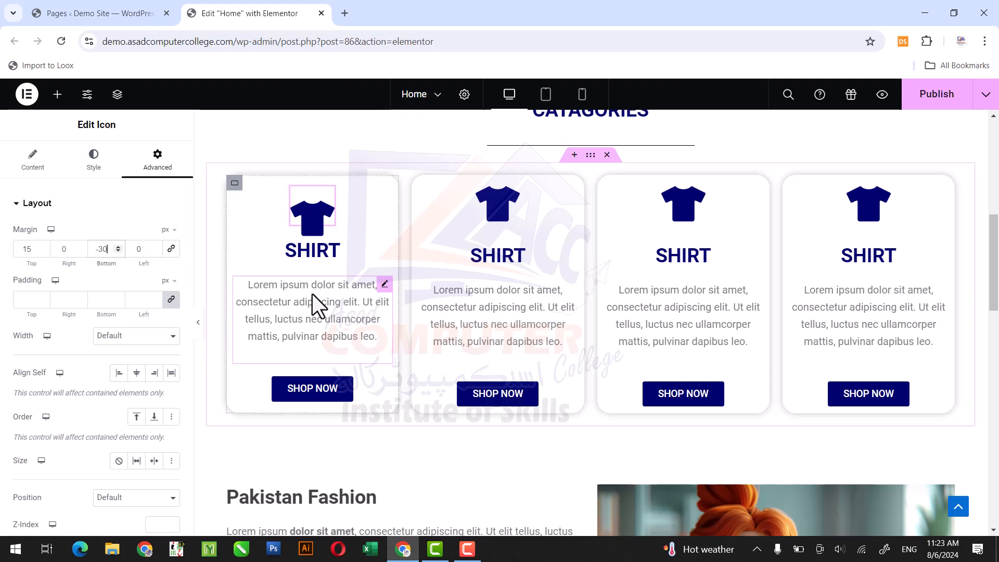
Unlink the margin values of the first card's paragraph text and set its top margin to -21 px.
{"action": "left_click", "coordinate": [385, 286]}
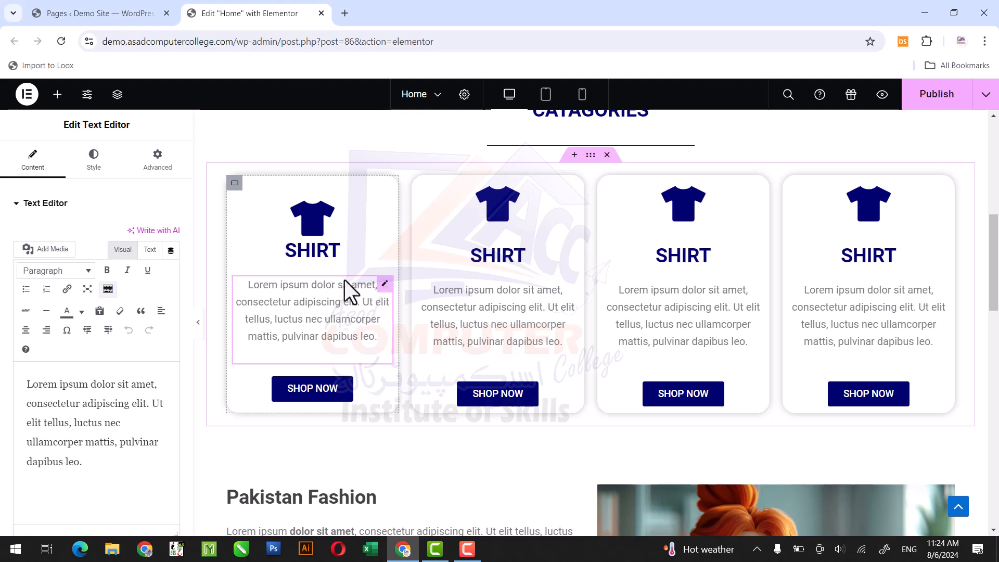
{"action": "left_click", "coordinate": [159, 169]}
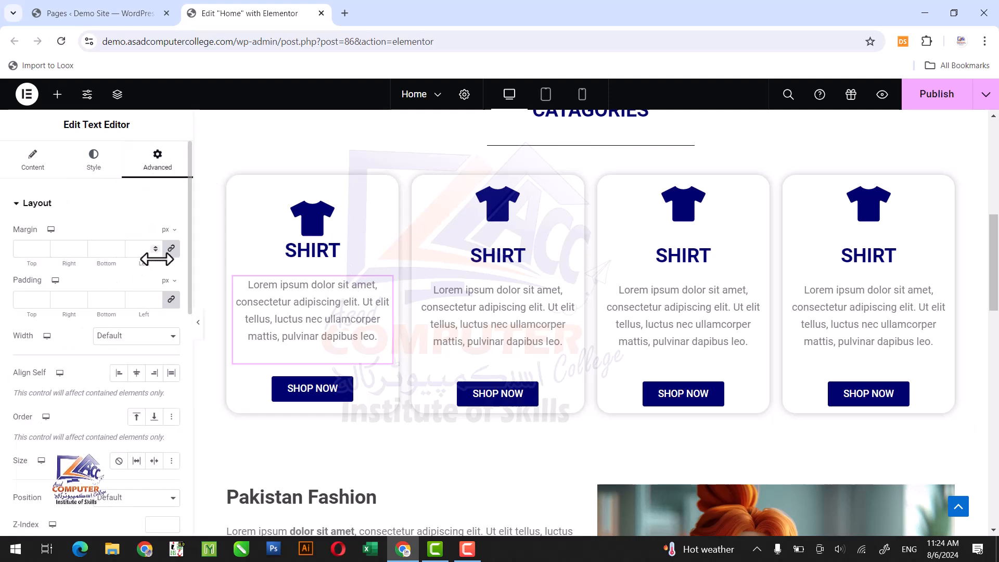
{"action": "left_click", "coordinate": [170, 250]}
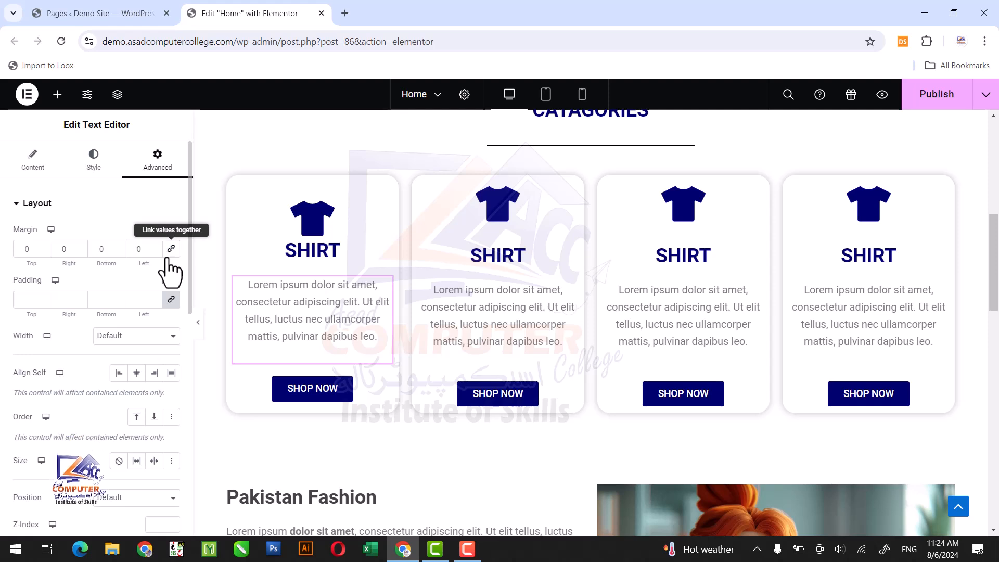
{"action": "left_click", "coordinate": [43, 251]}
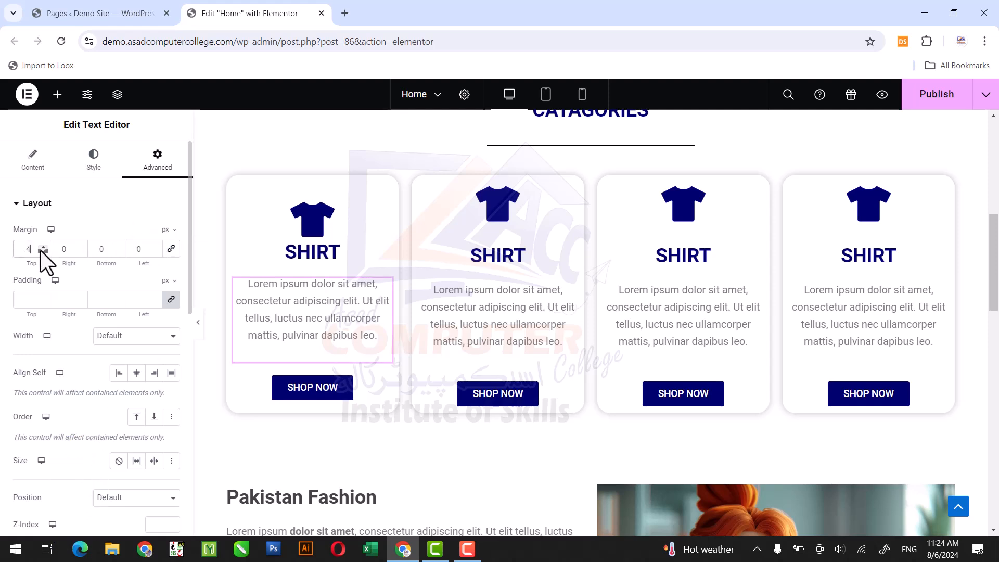
{"action": "left_click", "coordinate": [41, 251]}
{"action": "left_click", "coordinate": [41, 251]}
{"action": "left_click", "coordinate": [41, 251]}
{"action": "left_click", "coordinate": [41, 251]}
{"action": "left_click", "coordinate": [41, 251]}
{"action": "left_click", "coordinate": [41, 251]}
{"action": "left_click", "coordinate": [42, 251]}
{"action": "left_click", "coordinate": [41, 252]}
{"action": "left_click", "coordinate": [41, 251]}
{"action": "left_click", "coordinate": [42, 251]}
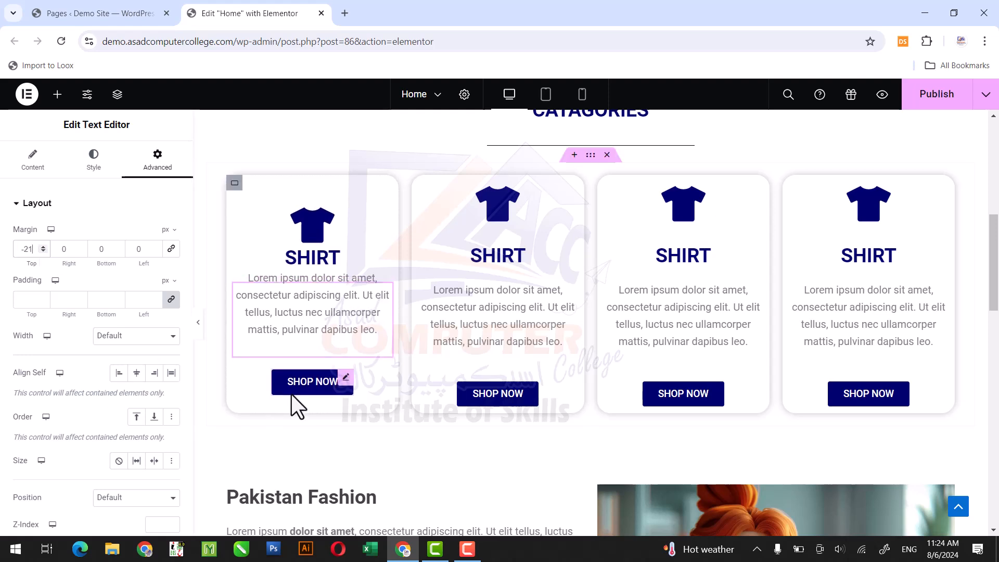
Unlink the margin values of the first card's SHOP NOW button and set its bottom margin to 6 px.
{"action": "left_click", "coordinate": [343, 380]}
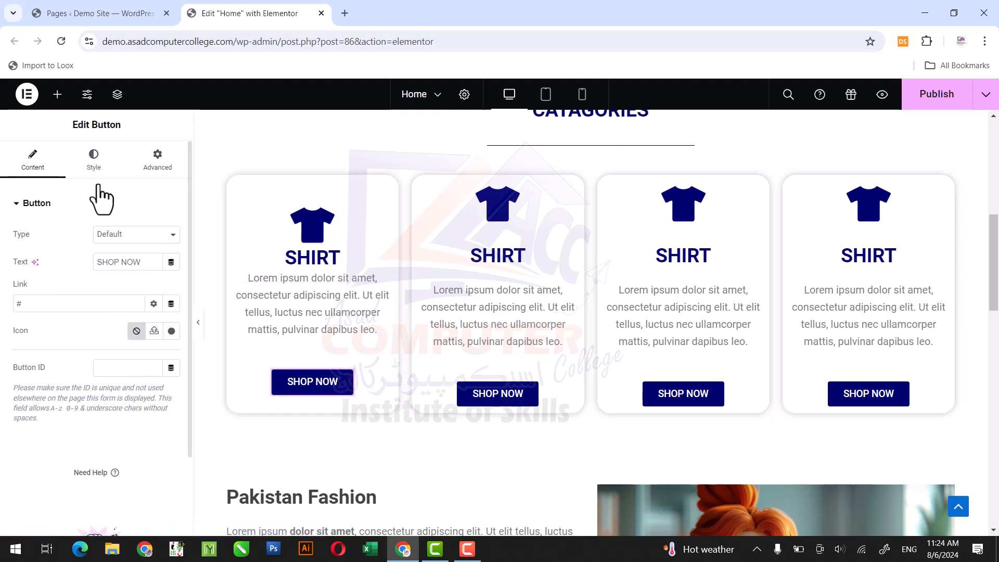
{"action": "left_click", "coordinate": [154, 177]}
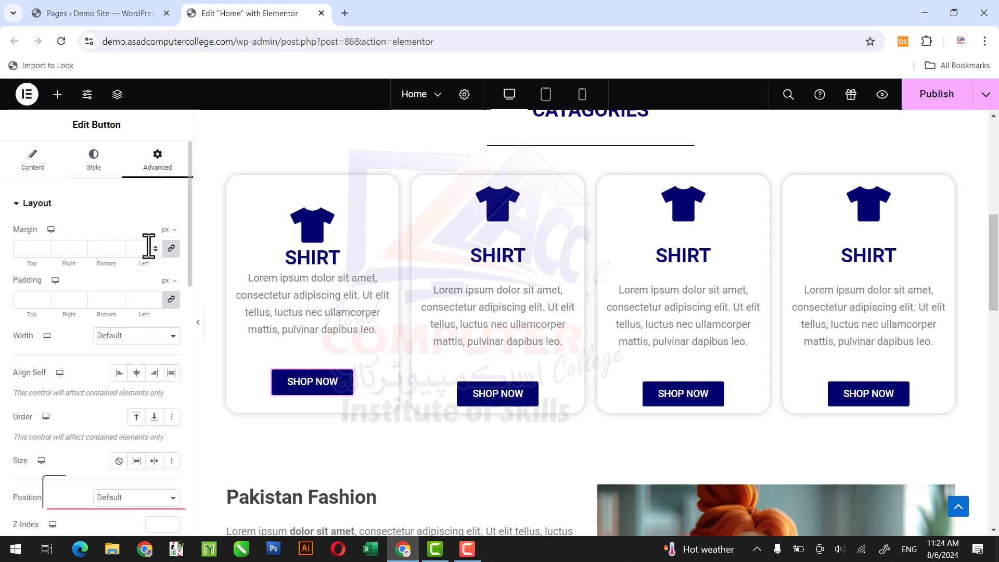
{"action": "left_click", "coordinate": [169, 251]}
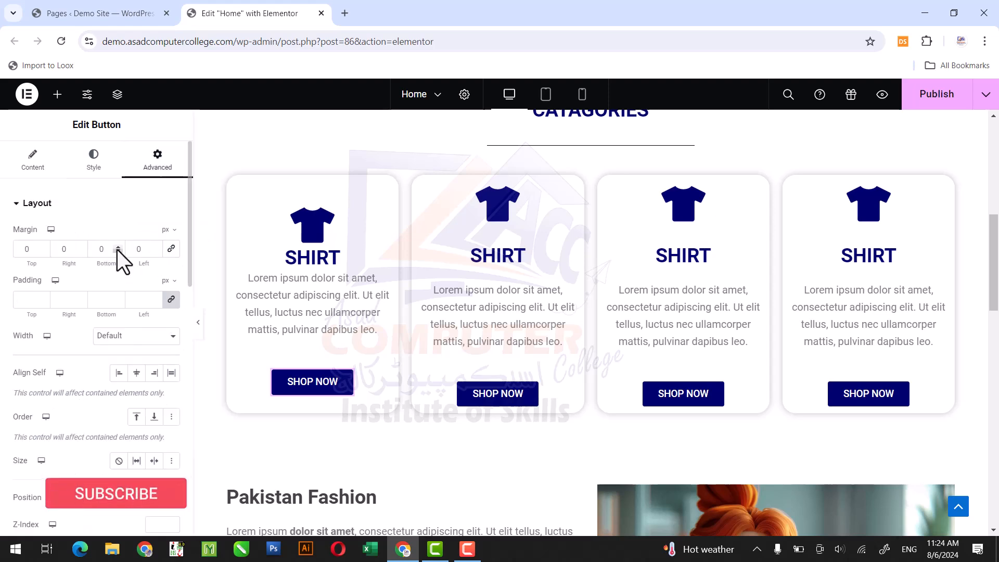
{"action": "left_click", "coordinate": [117, 248]}
{"action": "left_click", "coordinate": [117, 248]}
{"action": "left_click", "coordinate": [117, 248]}
{"action": "left_click", "coordinate": [117, 249]}
{"action": "left_click", "coordinate": [117, 248]}
{"action": "left_click", "coordinate": [117, 249]}
Set the top margin of the first card's SHOP NOW button to -26 px.
{"action": "left_click", "coordinate": [43, 252]}
{"action": "left_click", "coordinate": [43, 251]}
{"action": "left_click", "coordinate": [43, 251]}
{"action": "left_click", "coordinate": [43, 252]}
{"action": "left_click", "coordinate": [42, 252]}
{"action": "left_click", "coordinate": [42, 252]}
{"action": "left_click", "coordinate": [42, 252]}
{"action": "left_click", "coordinate": [41, 252]}
{"action": "left_click", "coordinate": [41, 252]}
{"action": "left_click", "coordinate": [42, 251]}
{"action": "left_click", "coordinate": [41, 251]}
{"action": "left_click", "coordinate": [42, 252]}
{"action": "left_click", "coordinate": [42, 252]}
{"action": "left_click", "coordinate": [42, 252]}
{"action": "left_click", "coordinate": [41, 252]}
{"action": "left_click", "coordinate": [41, 252]}
{"action": "left_click", "coordinate": [42, 252]}
{"action": "left_click", "coordinate": [42, 252]}
{"action": "left_click", "coordinate": [41, 252]}
{"action": "left_click", "coordinate": [41, 252]}
{"action": "left_click", "coordinate": [42, 252]}
{"action": "left_click", "coordinate": [41, 252]}
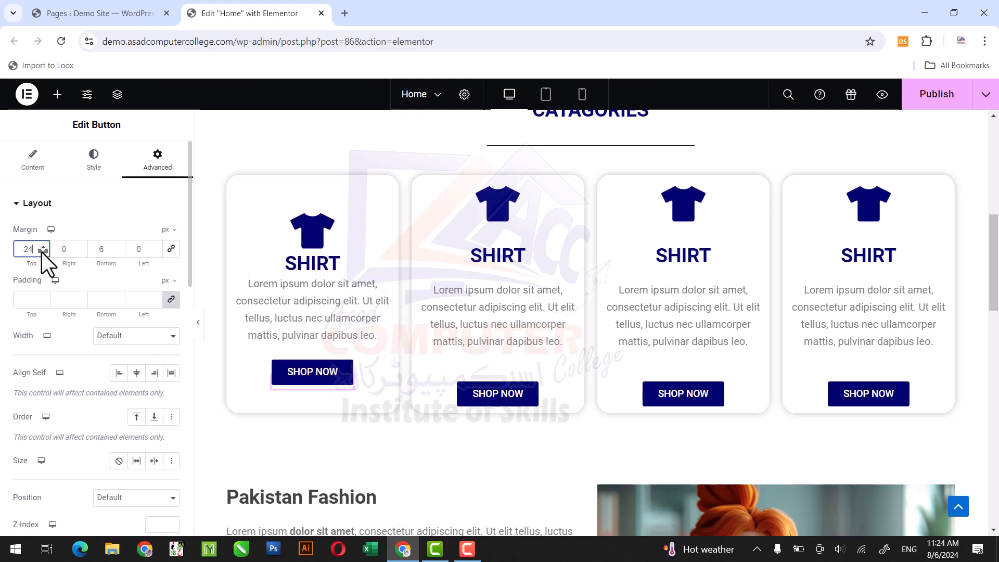
{"action": "left_click", "coordinate": [41, 251]}
{"action": "left_click", "coordinate": [42, 251]}
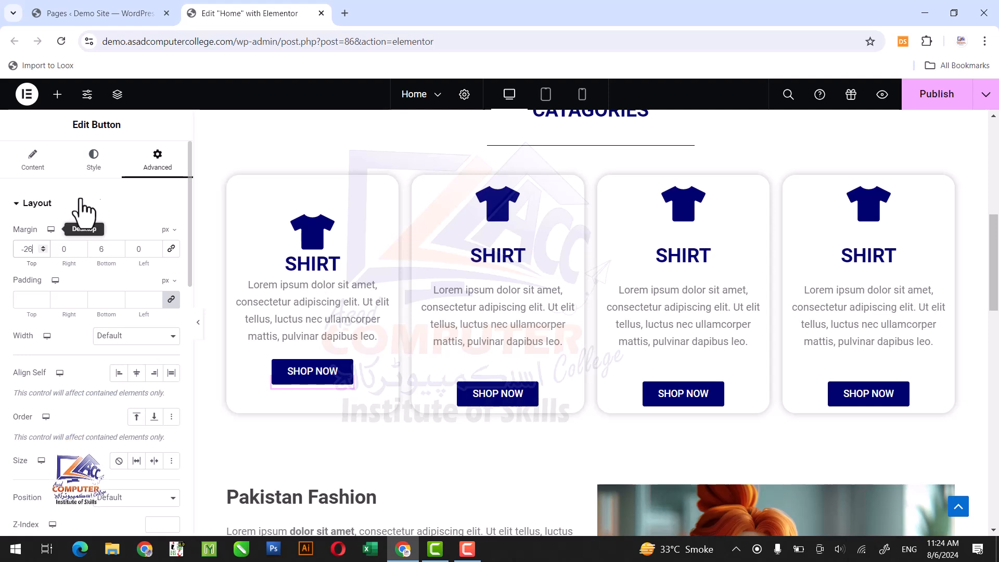
Set the top margin of the first card's shirt icon to -2 px.
{"action": "left_click", "coordinate": [331, 260]}
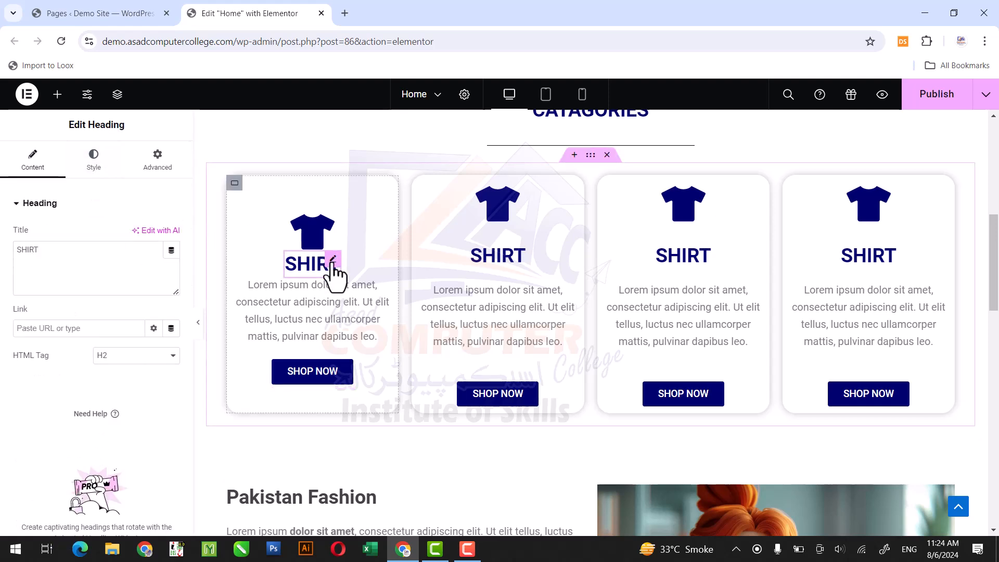
{"action": "left_click", "coordinate": [159, 168]}
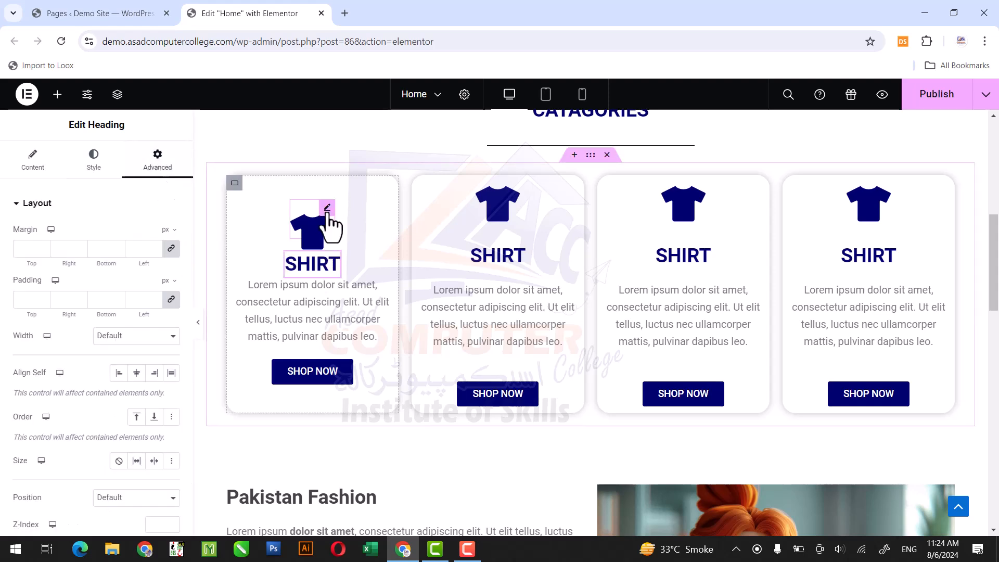
{"action": "left_click", "coordinate": [327, 208]}
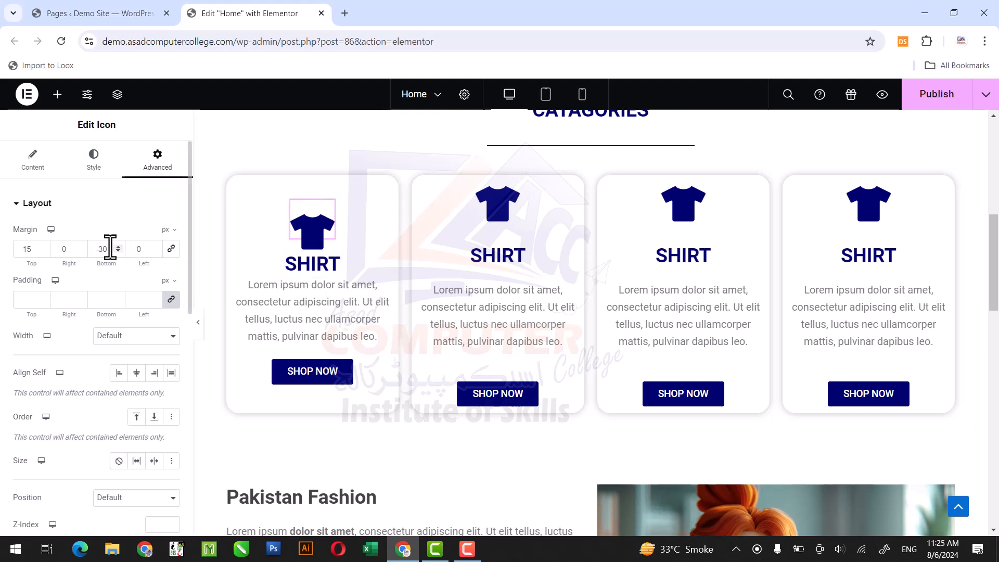
{"action": "left_click", "coordinate": [43, 252]}
{"action": "left_click", "coordinate": [44, 252]}
{"action": "left_click", "coordinate": [43, 251]}
{"action": "left_click", "coordinate": [43, 252]}
{"action": "left_click", "coordinate": [43, 252]}
{"action": "left_click", "coordinate": [43, 252]}
{"action": "left_click", "coordinate": [43, 252]}
{"action": "left_click", "coordinate": [44, 252]}
{"action": "left_click", "coordinate": [43, 252]}
{"action": "left_click", "coordinate": [44, 252]}
{"action": "left_click", "coordinate": [44, 252]}
{"action": "left_click", "coordinate": [43, 252]}
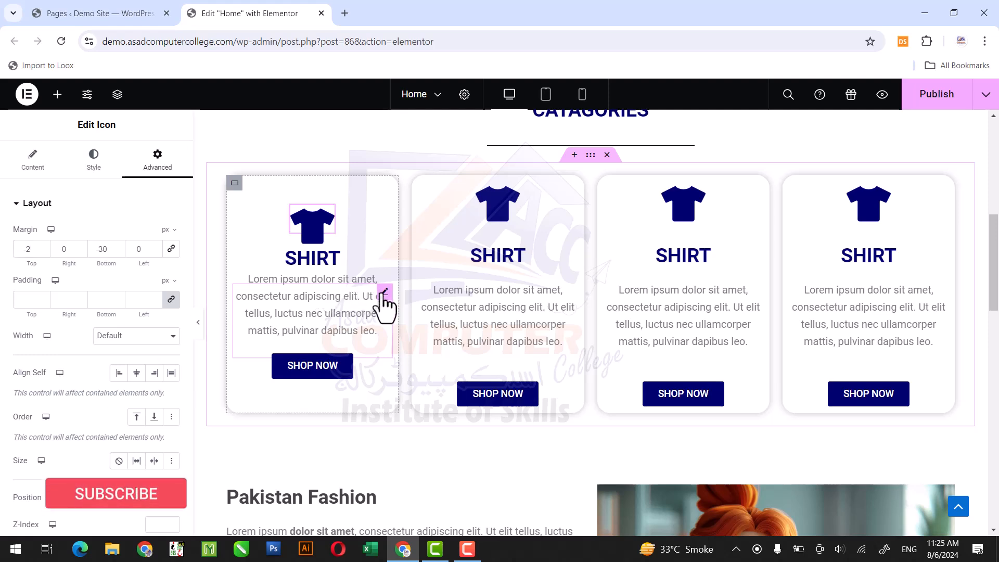
Set the top margin of the first card's paragraph text to -12 px.
{"action": "left_click", "coordinate": [384, 293]}
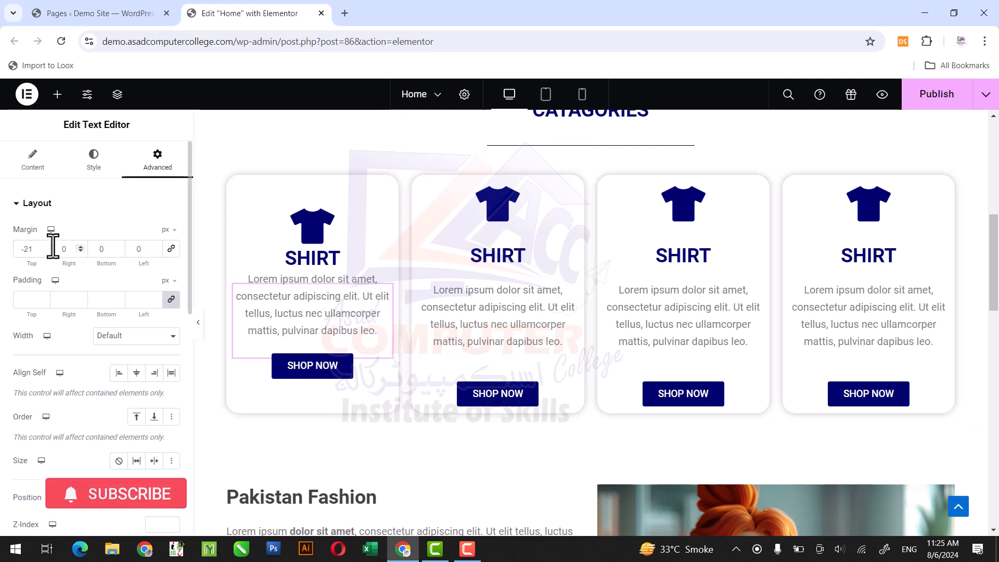
{"action": "left_click", "coordinate": [42, 251]}
{"action": "left_click", "coordinate": [43, 250]}
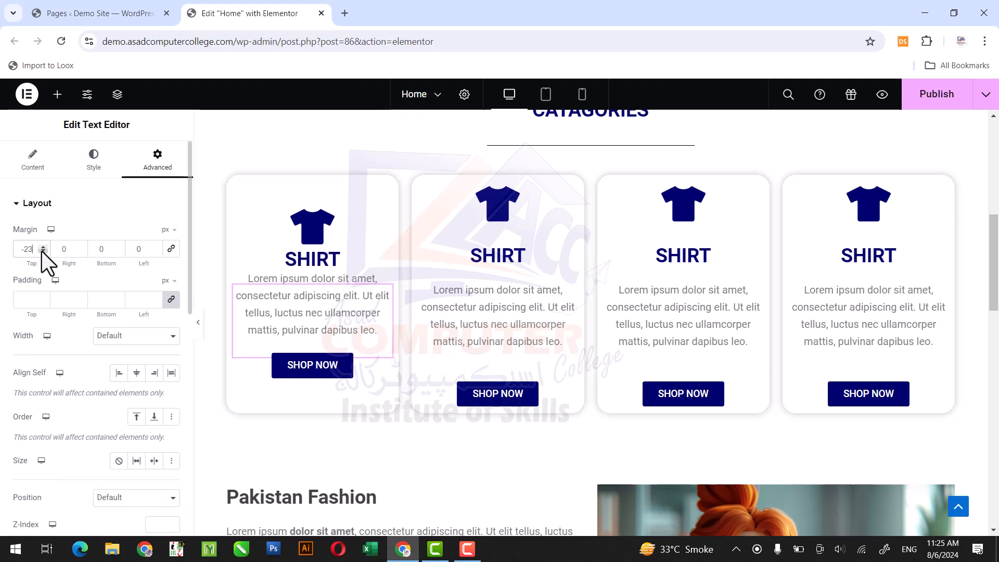
{"action": "left_click", "coordinate": [44, 245]}
{"action": "left_click", "coordinate": [45, 245]}
{"action": "left_click", "coordinate": [45, 245]}
{"action": "left_click", "coordinate": [45, 245]}
{"action": "left_click", "coordinate": [45, 245]}
{"action": "left_click", "coordinate": [44, 245]}
{"action": "left_click", "coordinate": [45, 245]}
{"action": "left_click", "coordinate": [45, 245]}
{"action": "left_click", "coordinate": [44, 246]}
{"action": "left_click", "coordinate": [44, 245]}
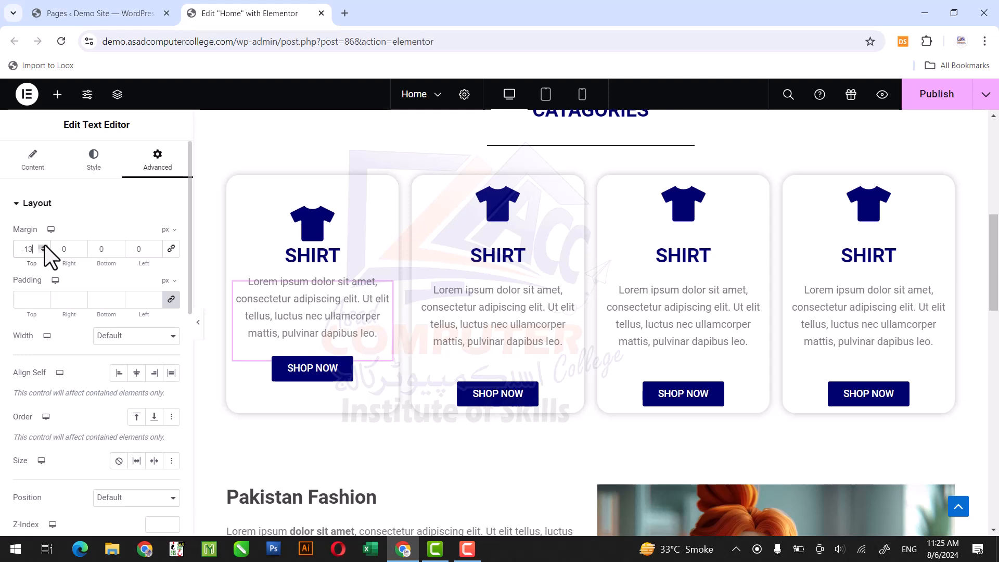
{"action": "left_click", "coordinate": [45, 245]}
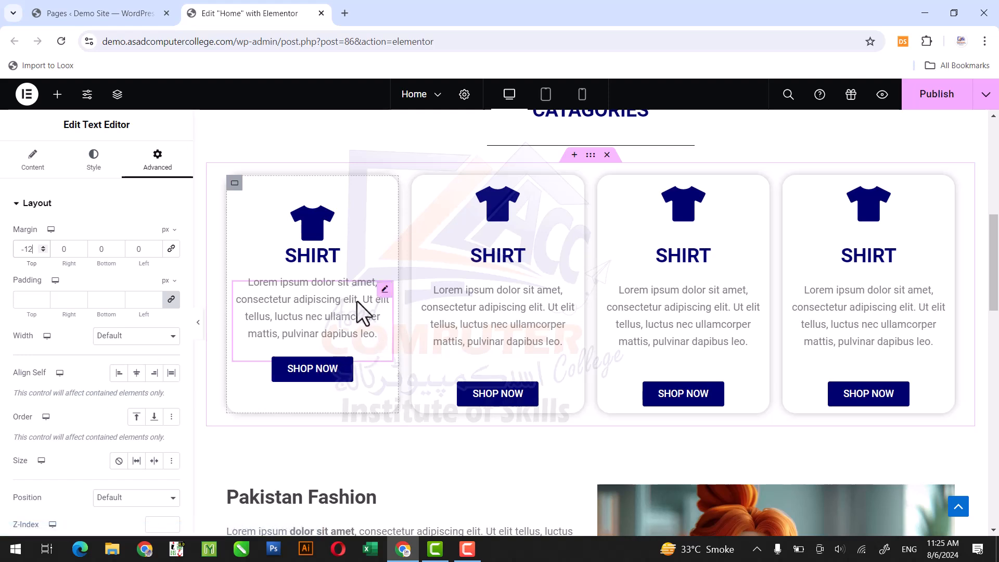
Try a negative bottom margin on the first card's paragraph text and return it to 0 px.
{"action": "left_click", "coordinate": [117, 252]}
{"action": "left_click", "coordinate": [118, 252]}
{"action": "left_click", "coordinate": [117, 252]}
{"action": "left_click", "coordinate": [118, 251]}
{"action": "left_click", "coordinate": [118, 252]}
{"action": "left_click", "coordinate": [117, 252]}
{"action": "left_click", "coordinate": [118, 252]}
{"action": "left_click", "coordinate": [118, 252]}
{"action": "left_click", "coordinate": [118, 252]}
{"action": "left_click", "coordinate": [117, 252]}
{"action": "left_click", "coordinate": [118, 252]}
{"action": "left_click", "coordinate": [118, 246]}
{"action": "left_click", "coordinate": [119, 246]}
{"action": "left_click", "coordinate": [119, 247]}
{"action": "left_click", "coordinate": [119, 247]}
{"action": "left_click", "coordinate": [118, 246]}
{"action": "left_click", "coordinate": [119, 247]}
{"action": "left_click", "coordinate": [119, 246]}
{"action": "left_click", "coordinate": [118, 247]}
{"action": "left_click", "coordinate": [118, 247]}
{"action": "left_click", "coordinate": [119, 247]}
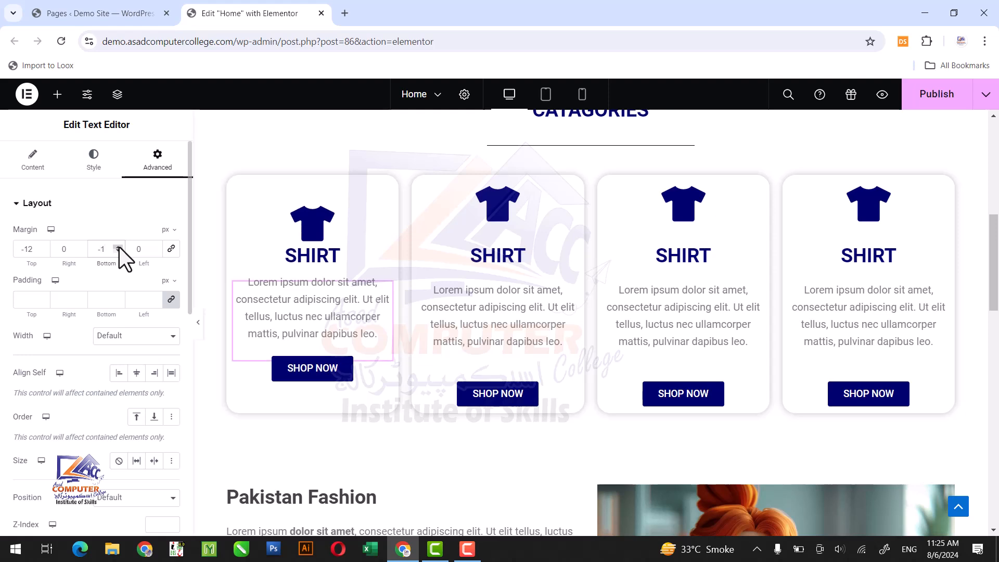
{"action": "left_click", "coordinate": [119, 246]}
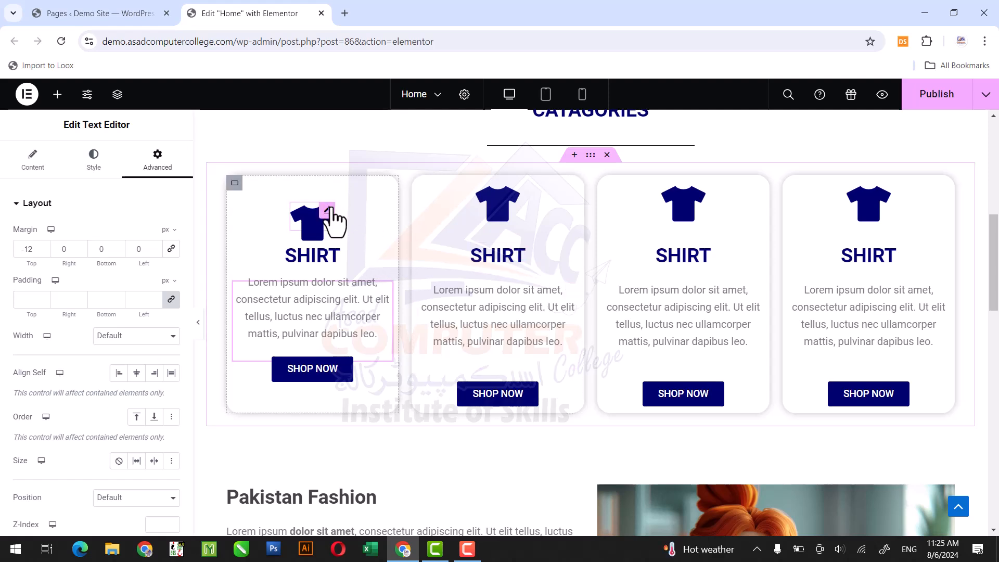
Copy the shirt icon of the first category card.
{"action": "right_click", "coordinate": [331, 212]}
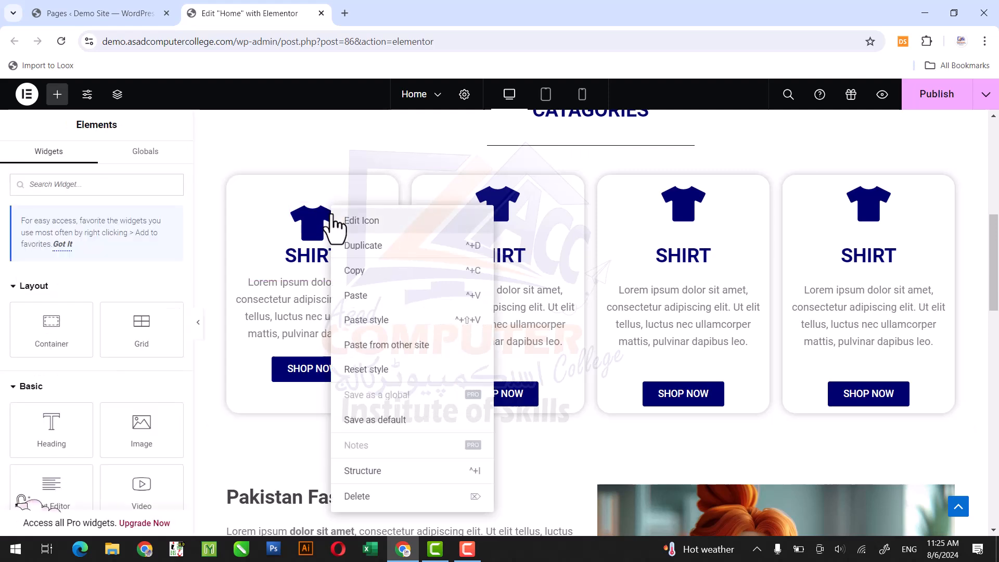
{"action": "right_click", "coordinate": [331, 214]}
{"action": "right_click", "coordinate": [327, 212]}
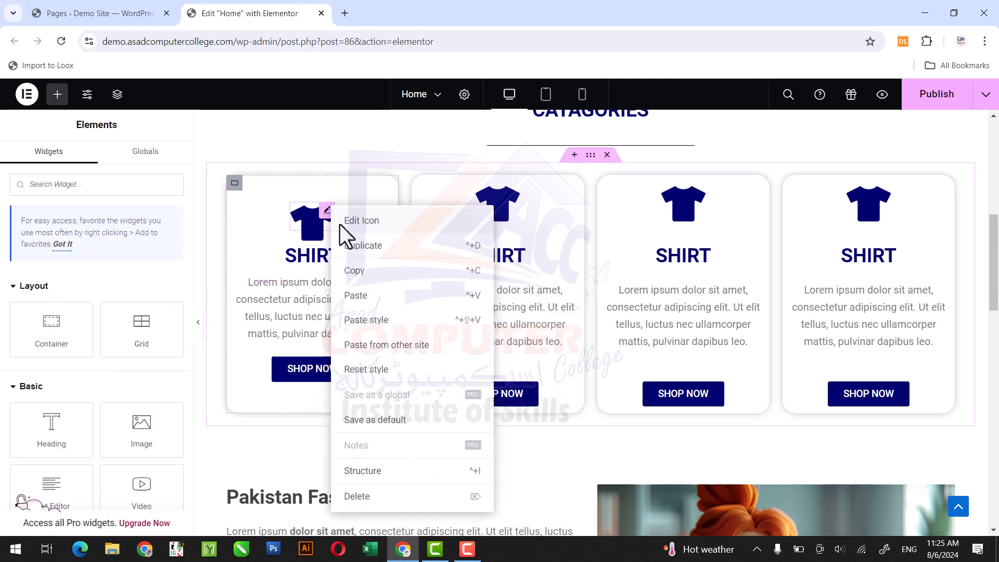
{"action": "left_click", "coordinate": [363, 274]}
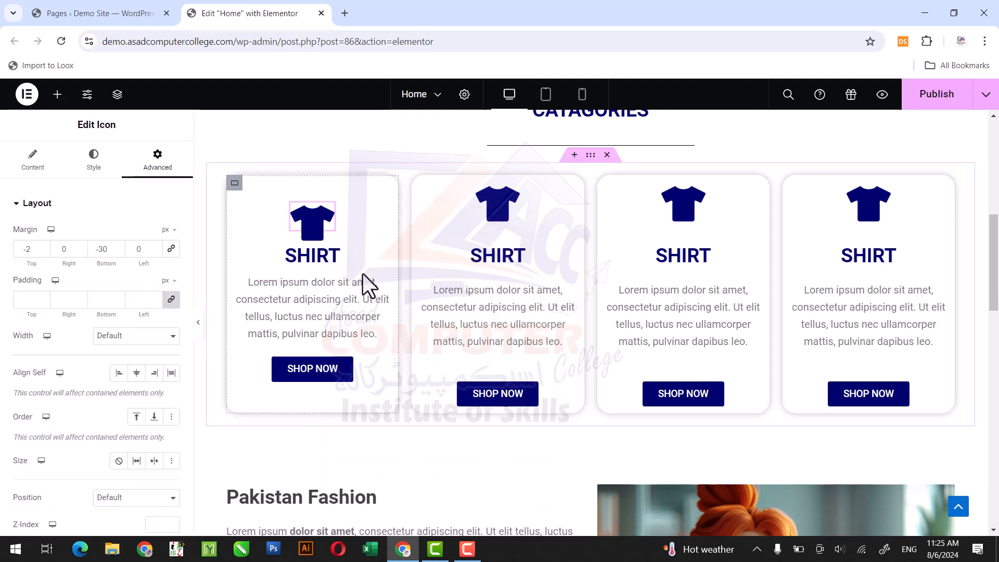
Copy the first category card's shirt icon and paste its style onto the second card's shirt icon.
{"action": "right_click", "coordinate": [322, 212]}
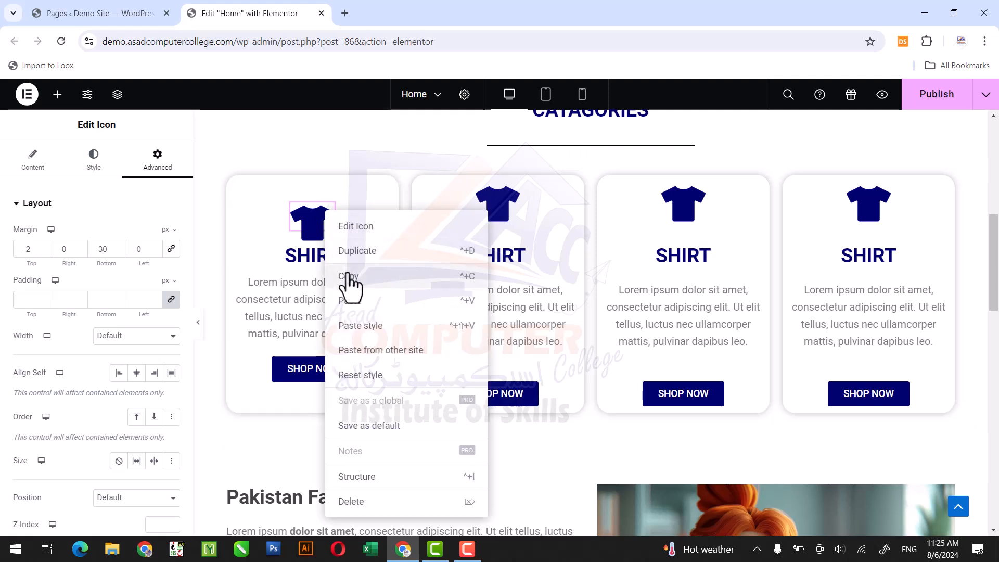
{"action": "left_click", "coordinate": [347, 275]}
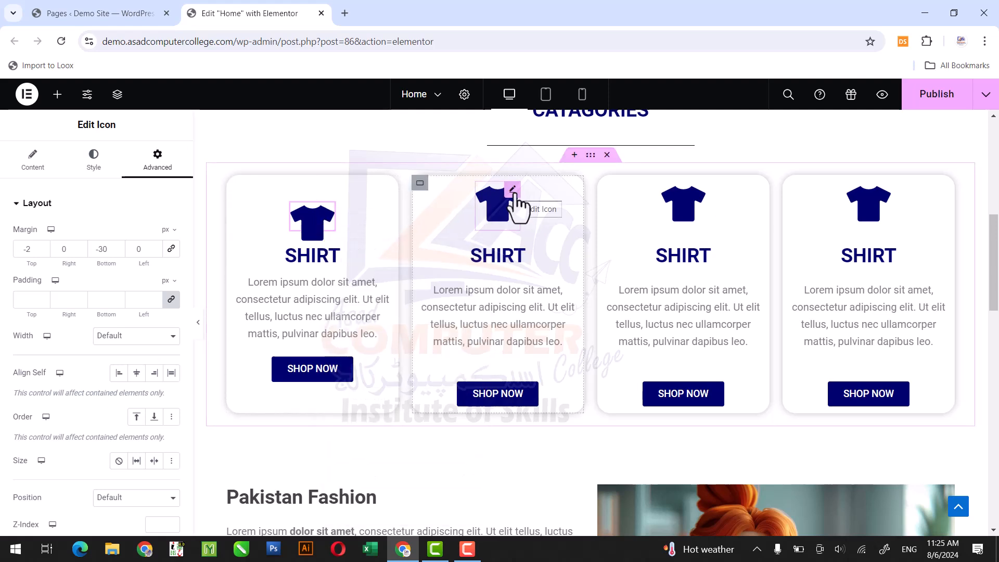
{"action": "right_click", "coordinate": [515, 193]}
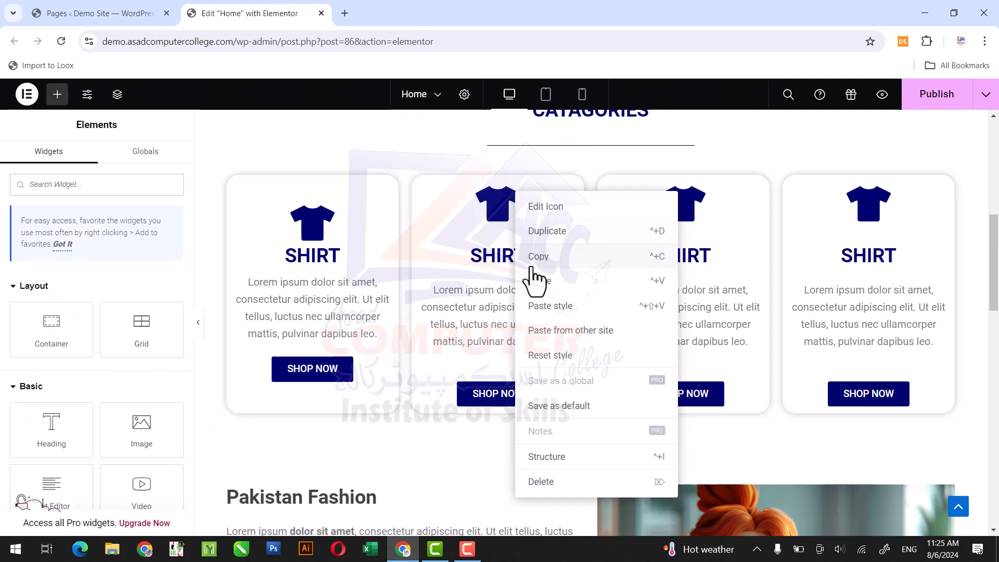
{"action": "left_click", "coordinate": [541, 307]}
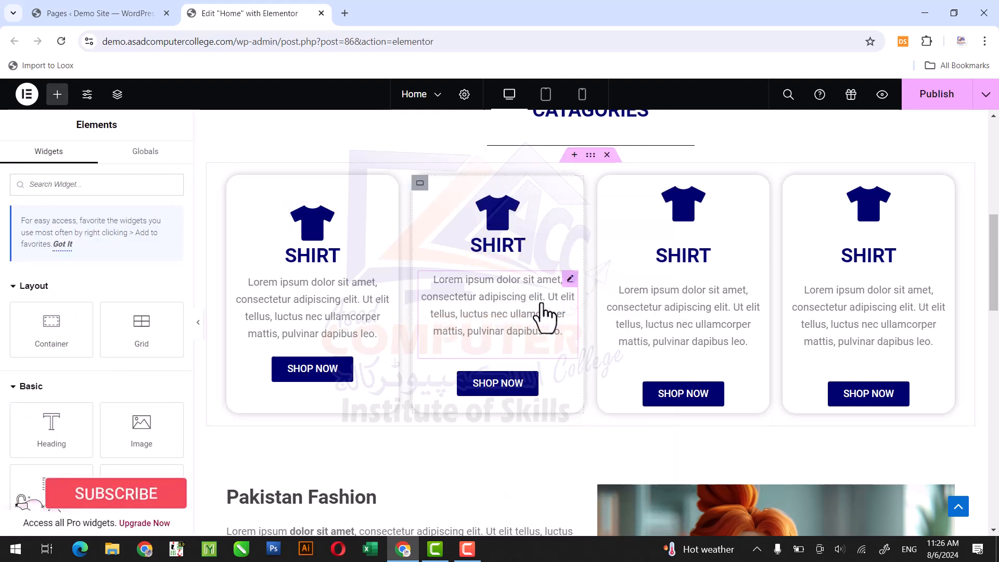
Copy the first card's paragraph text and paste its style onto the second card's paragraph text.
{"action": "right_click", "coordinate": [383, 288]}
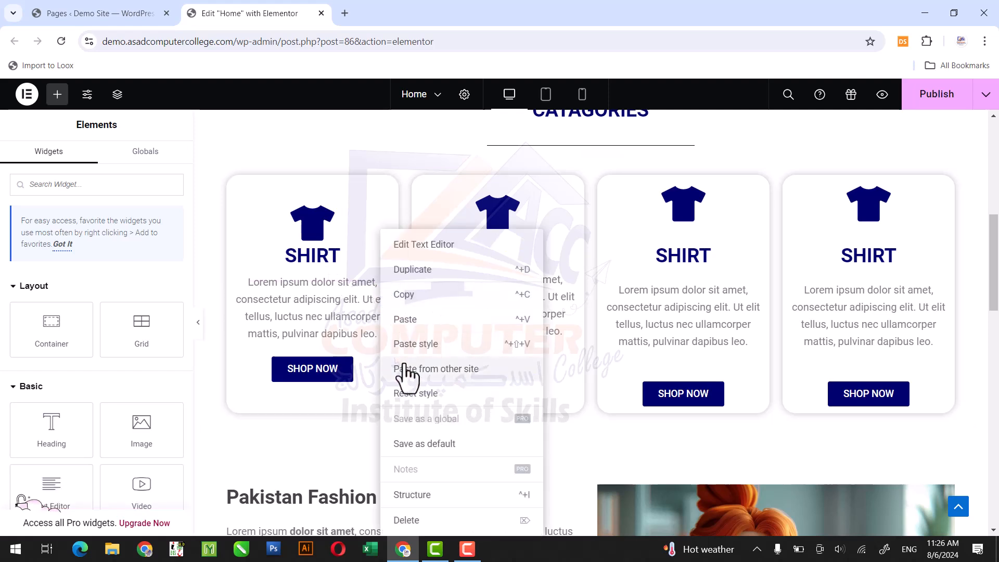
{"action": "left_click", "coordinate": [430, 296]}
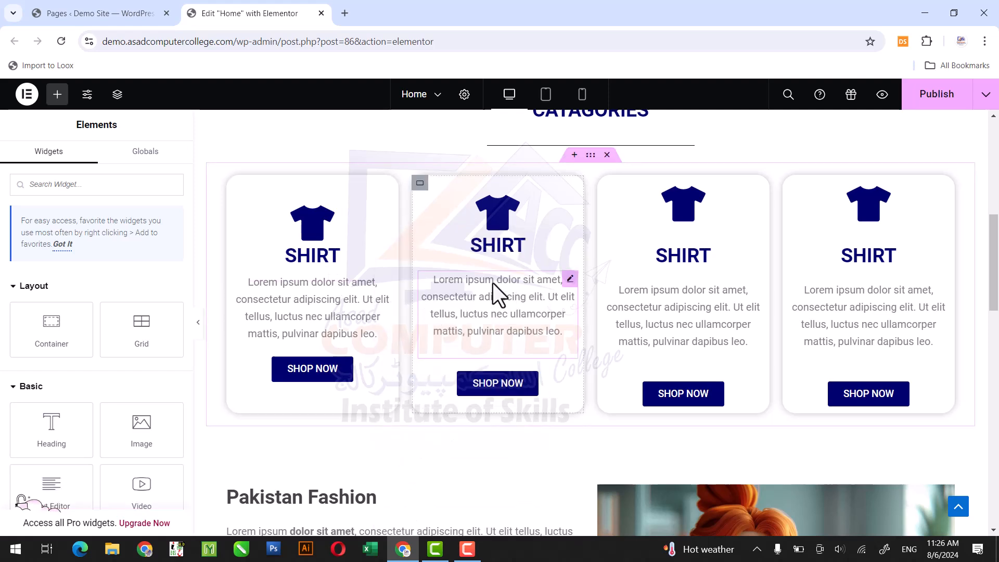
{"action": "right_click", "coordinate": [571, 291]}
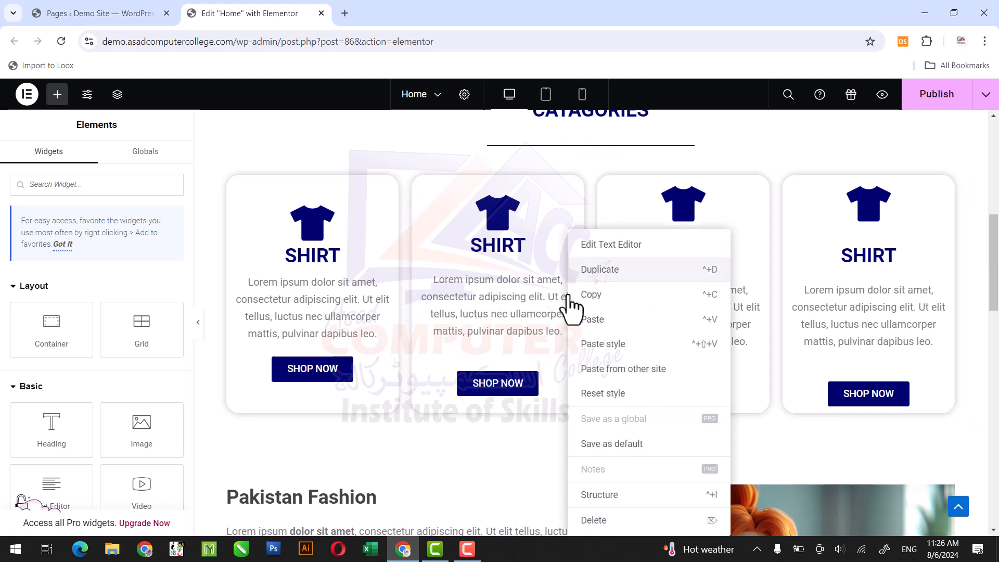
{"action": "left_click", "coordinate": [596, 355]}
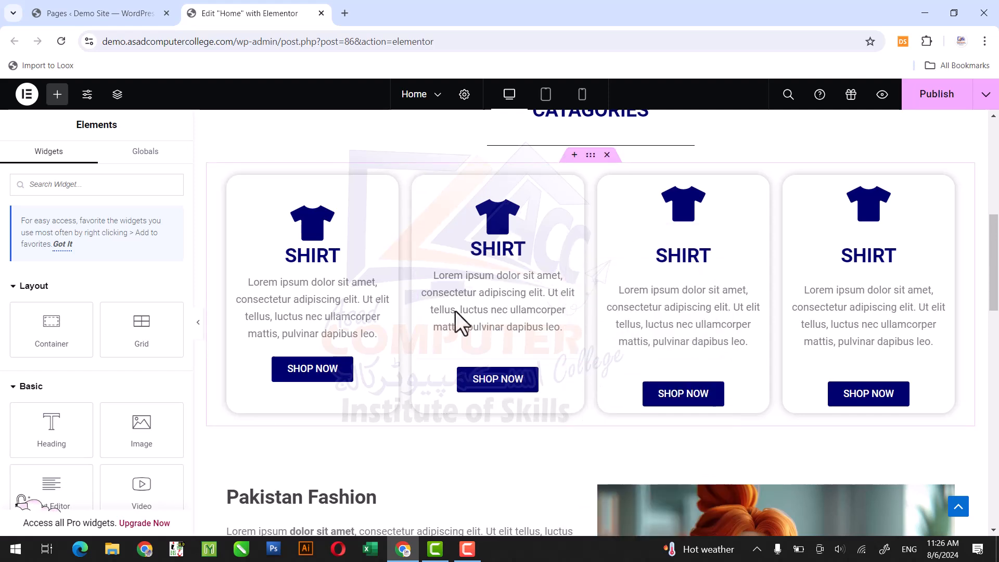
Paste the style of the first card's Shop Now button onto the second card's button and publish the page.
{"action": "right_click", "coordinate": [347, 374]}
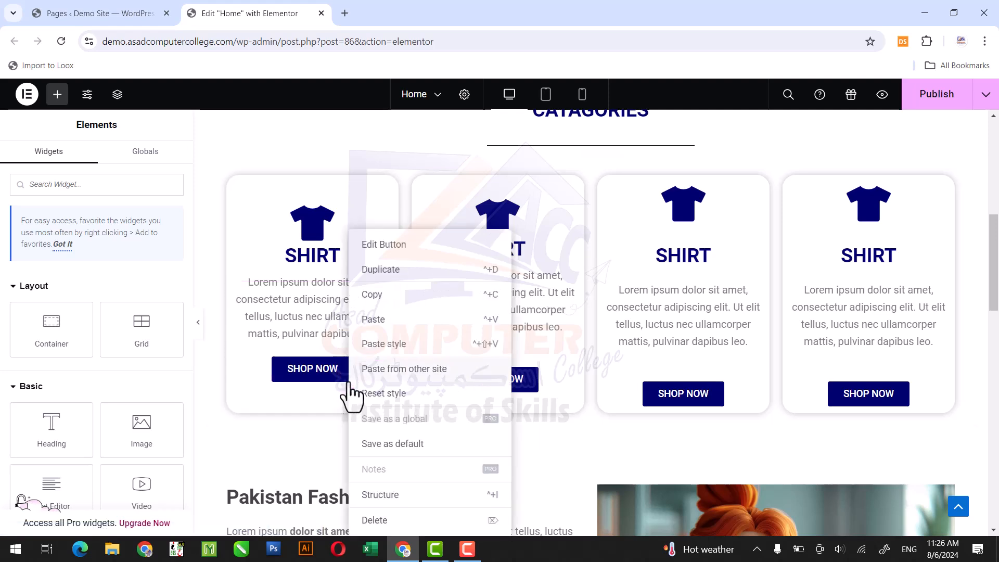
{"action": "left_click", "coordinate": [394, 295]}
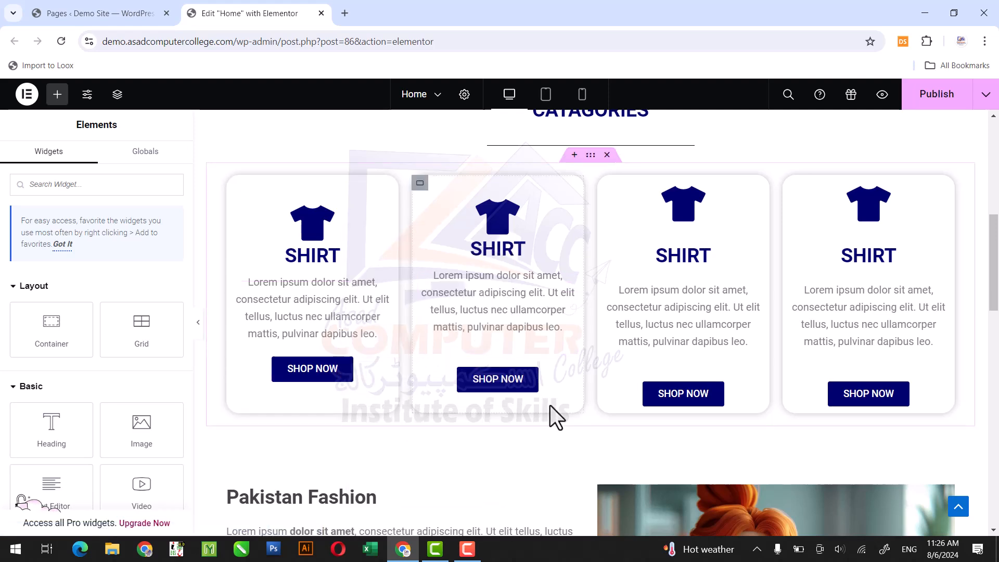
{"action": "right_click", "coordinate": [531, 383]}
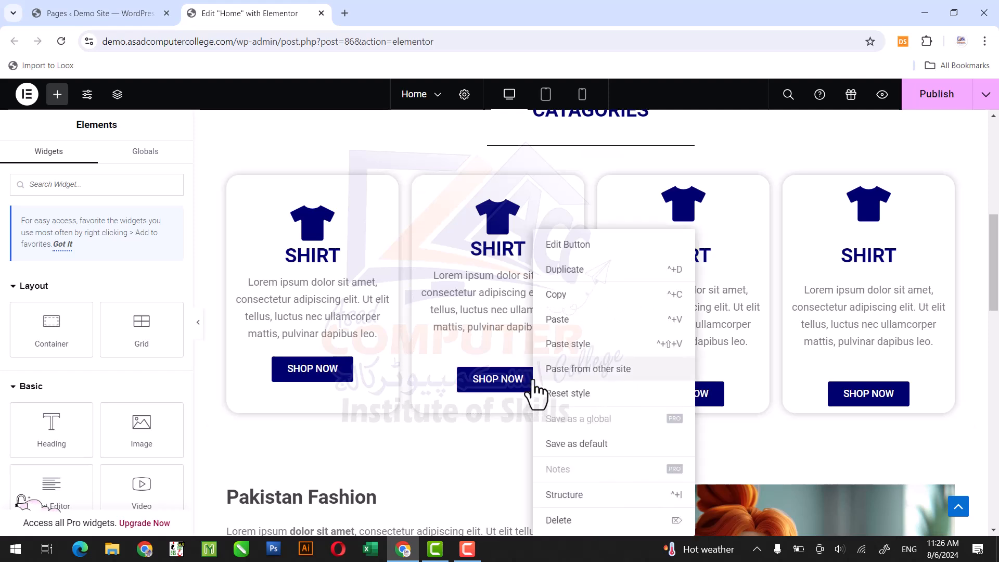
{"action": "left_click", "coordinate": [571, 352]}
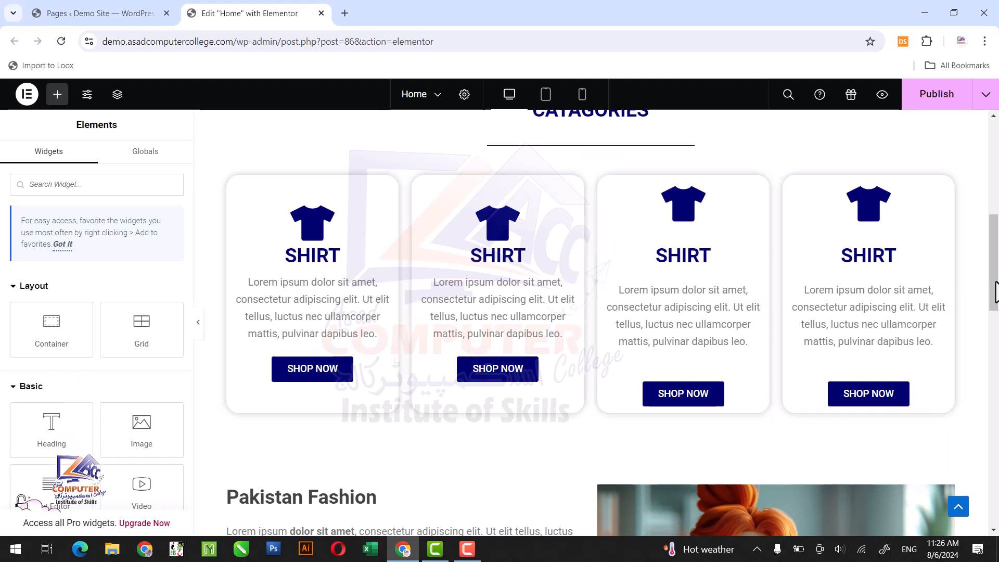
{"action": "left_click", "coordinate": [922, 95]}
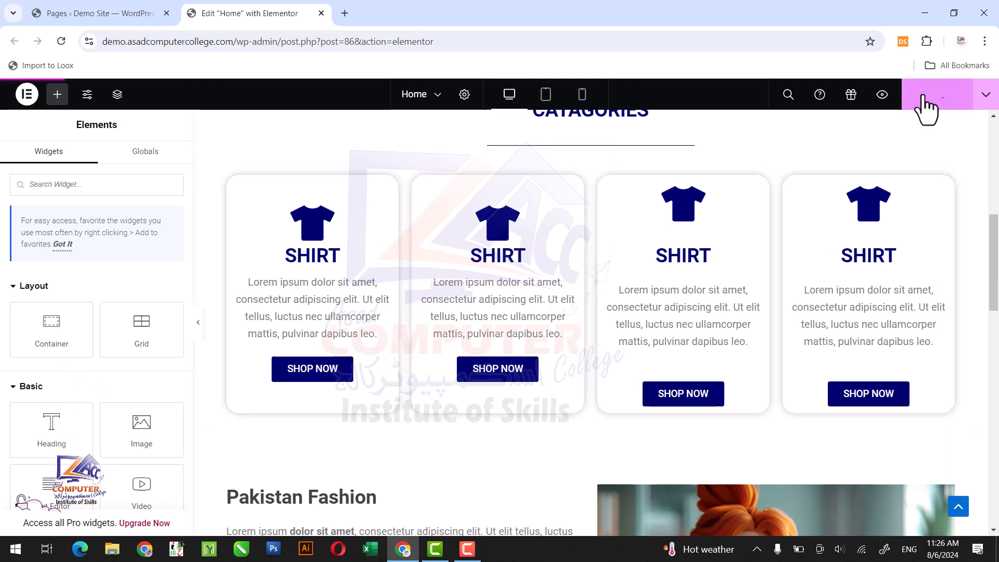
Add a single-column flexbox container below the map at the end of the page.
{"action": "left_click_drag", "start_coordinate": [995, 227], "coordinate": [997, 450]}
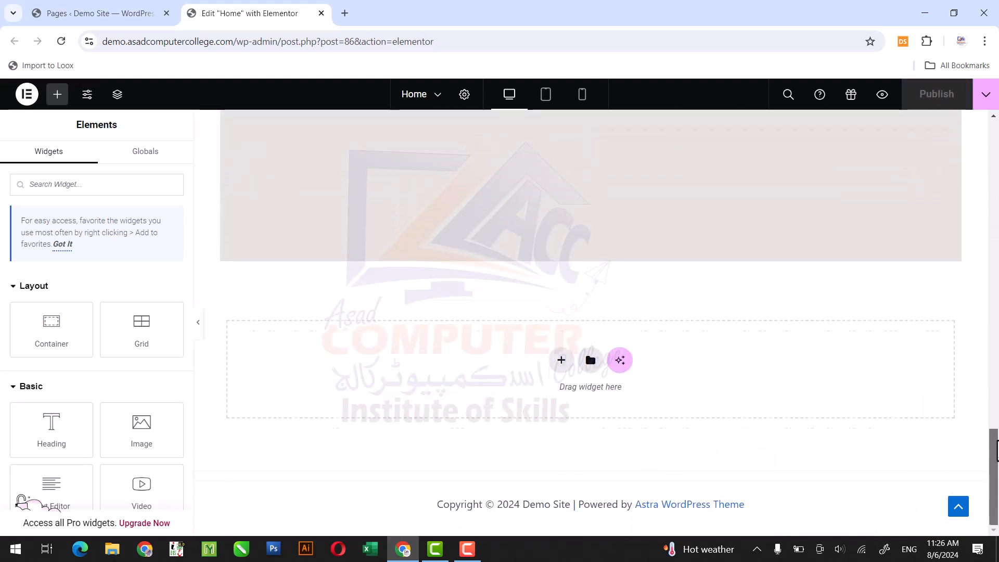
{"action": "left_click", "coordinate": [561, 360]}
{"action": "left_click", "coordinate": [553, 409]}
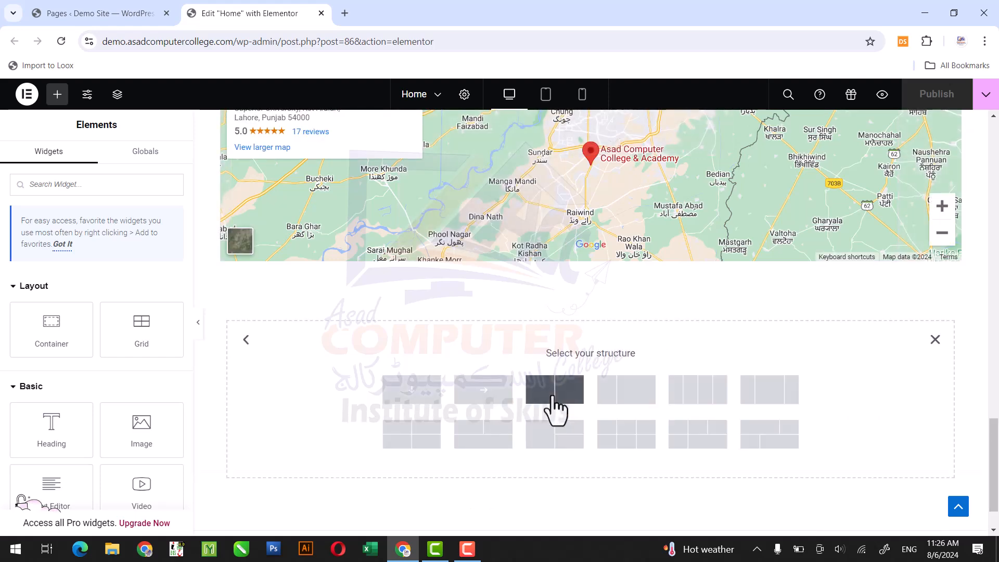
{"action": "left_click", "coordinate": [414, 401]}
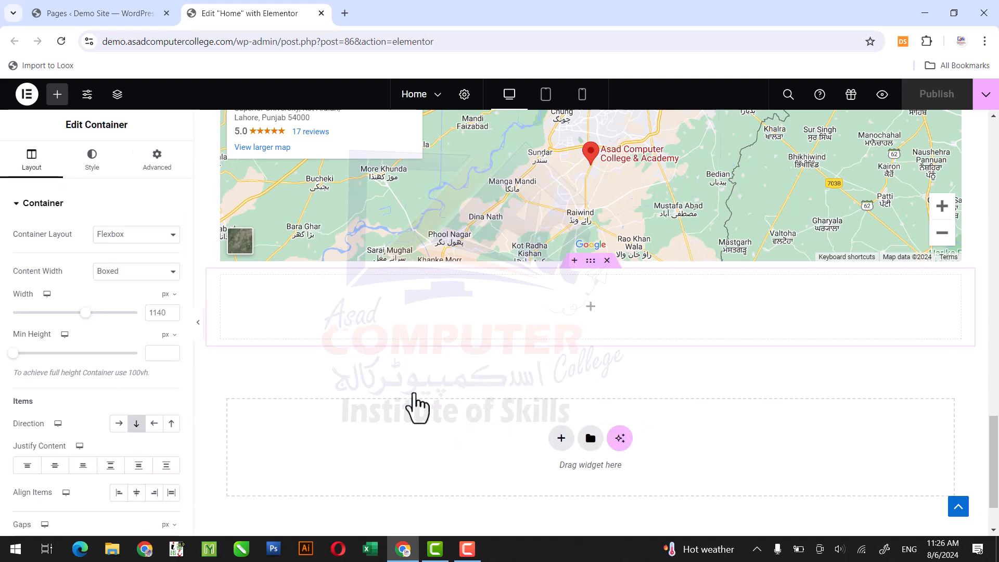
Add an Image widget to the new container and choose the red-haired cartoon woman with a laptop from the media library.
{"action": "left_click", "coordinate": [58, 95]}
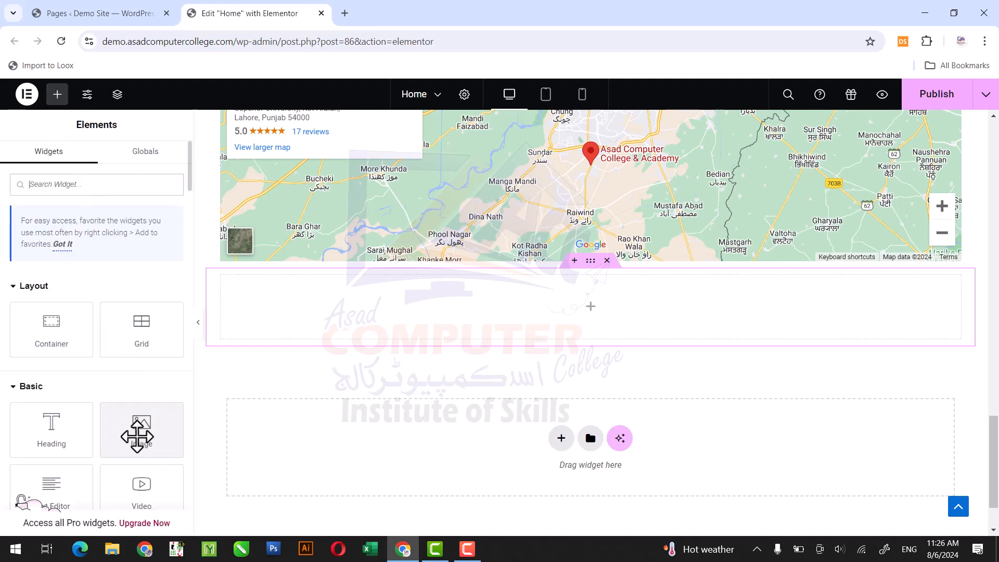
{"action": "left_click_drag", "start_coordinate": [137, 436], "coordinate": [495, 315]}
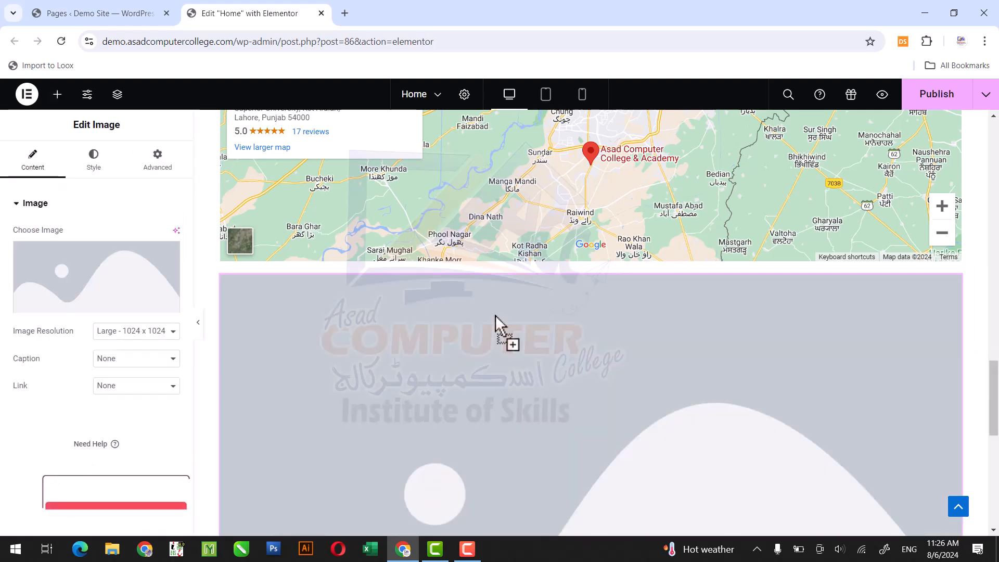
{"action": "left_click", "coordinate": [137, 283]}
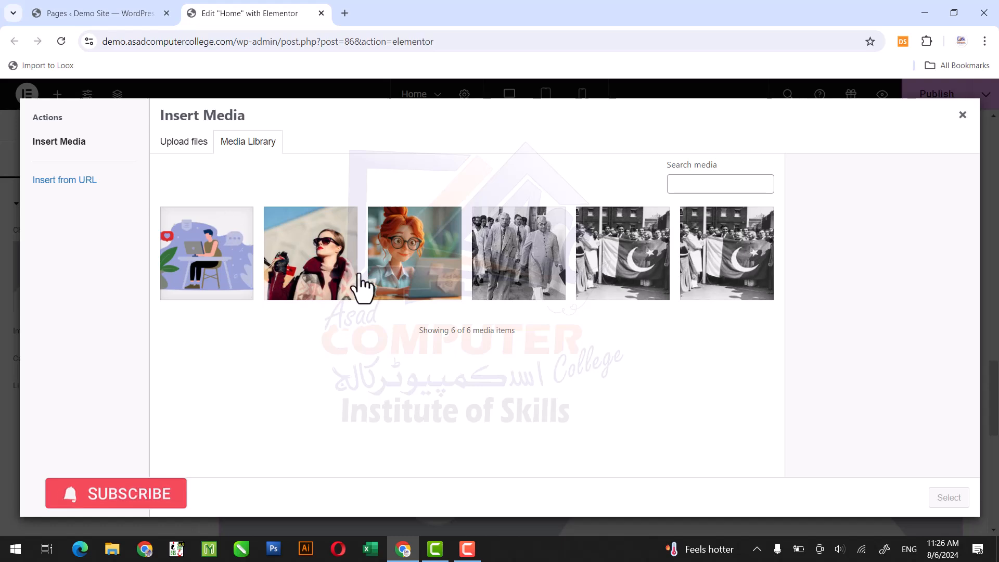
{"action": "left_click", "coordinate": [422, 281]}
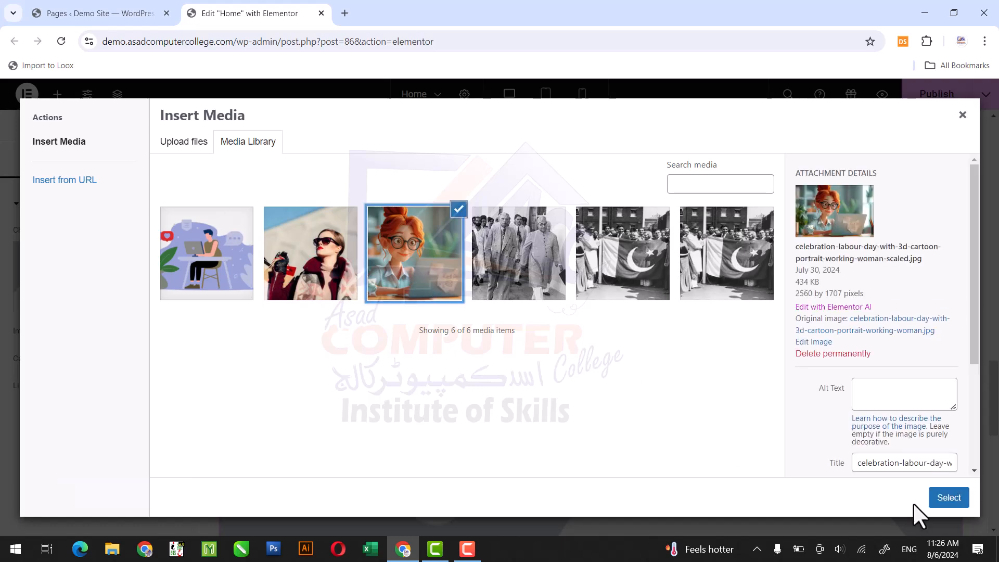
{"action": "left_click", "coordinate": [943, 503]}
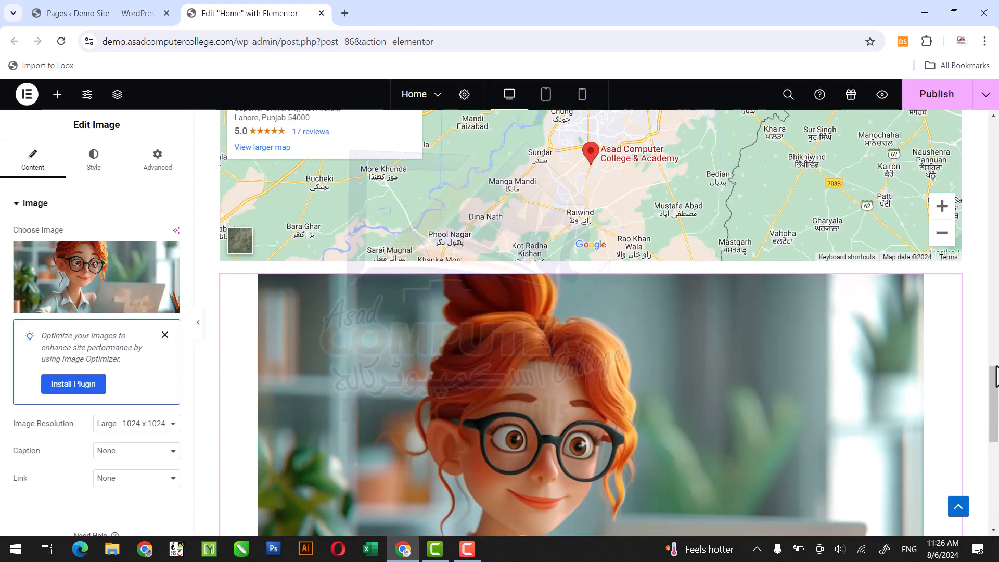
{"action": "scroll", "coordinate": [437, 356], "scroll_direction": "down", "scroll_amount": 5}
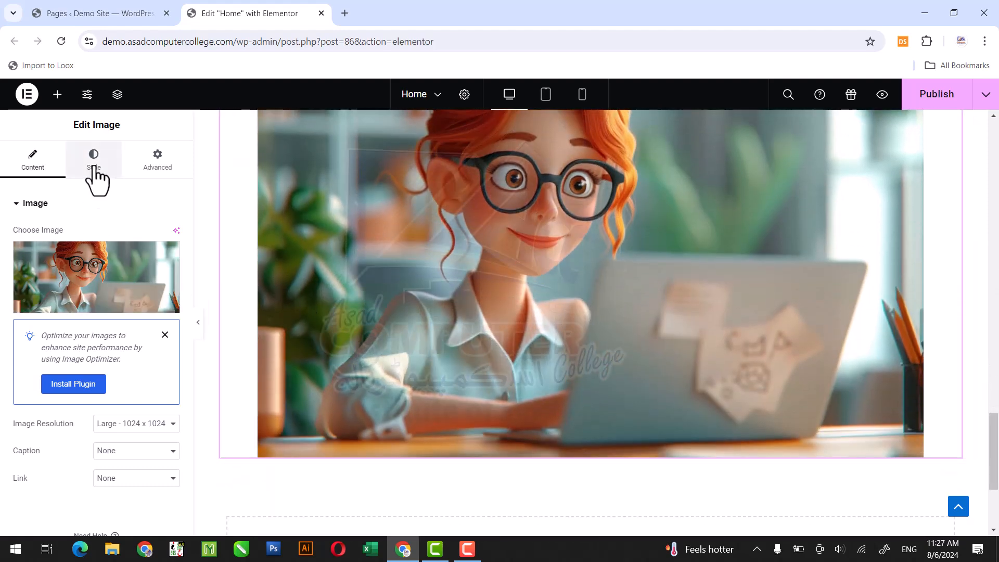
Add a Button widget directly below the image of the cartoon woman.
{"action": "left_click", "coordinate": [58, 97]}
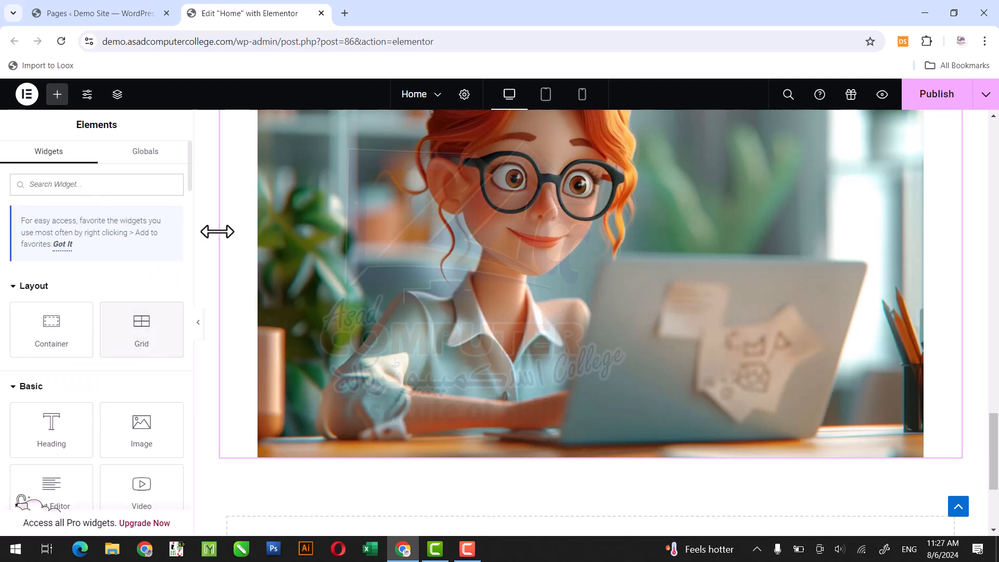
{"action": "left_click_drag", "start_coordinate": [189, 182], "coordinate": [192, 213]}
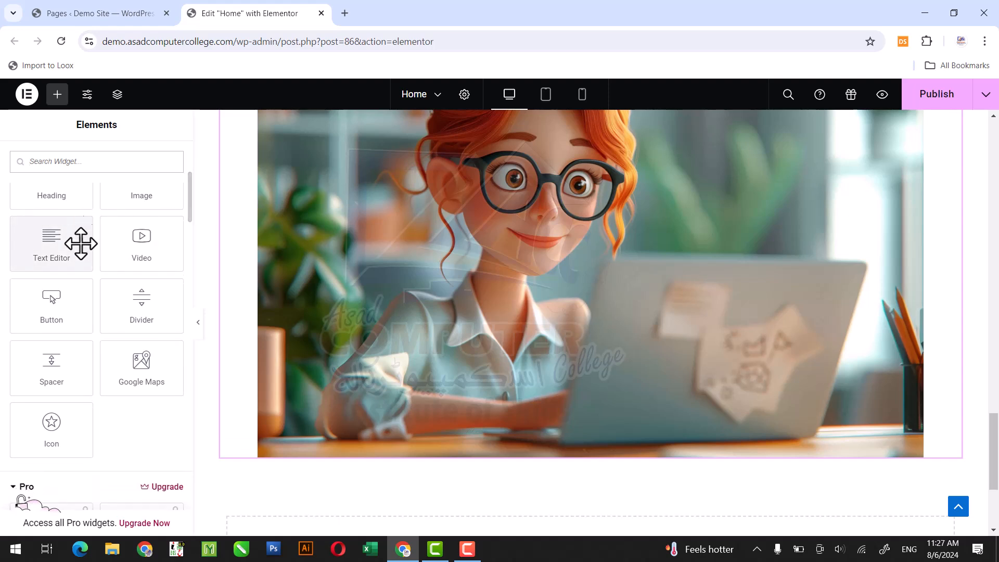
{"action": "left_click_drag", "start_coordinate": [51, 298], "coordinate": [345, 447]}
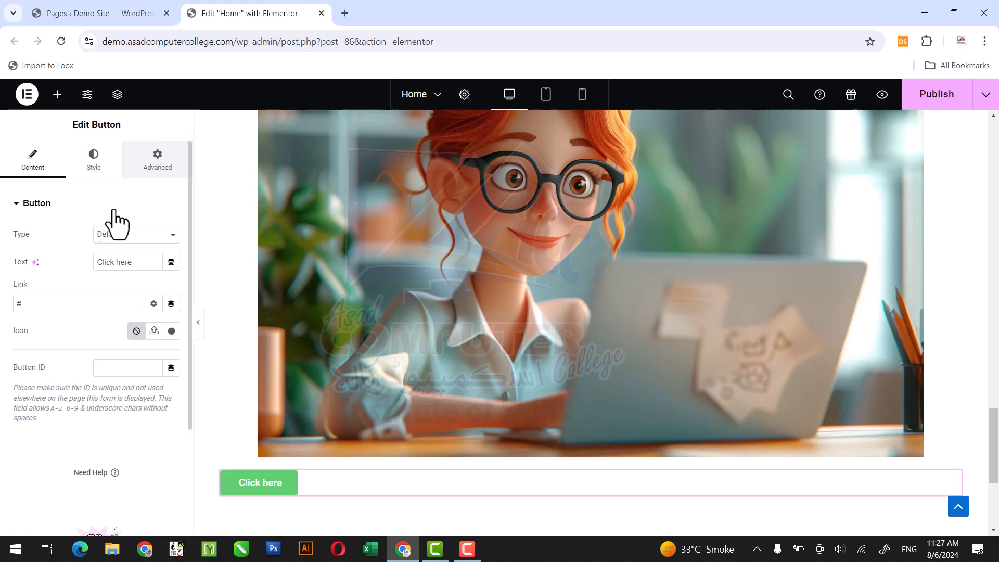
Unlink the new button's margin values and lower its top margin gradually to -20 px.
{"action": "left_click", "coordinate": [134, 175]}
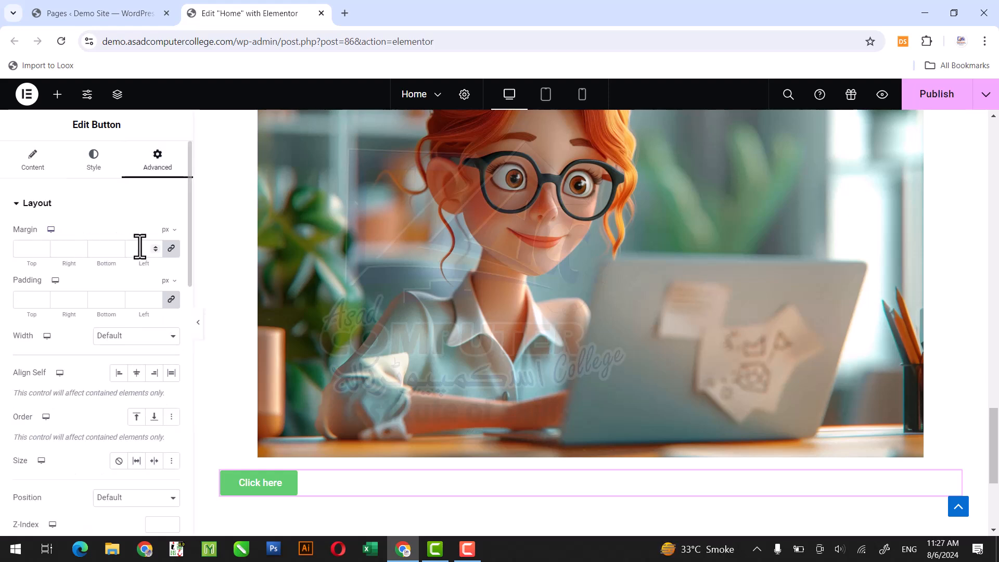
{"action": "left_click", "coordinate": [171, 249]}
{"action": "left_click", "coordinate": [27, 250]}
{"action": "type", "text": "-3"}
{"action": "left_click", "coordinate": [46, 253]}
{"action": "left_click", "coordinate": [45, 253]}
{"action": "left_click", "coordinate": [45, 253]}
{"action": "left_click", "coordinate": [45, 253]}
{"action": "left_click", "coordinate": [45, 252]}
{"action": "left_click", "coordinate": [45, 253]}
{"action": "left_click", "coordinate": [45, 252]}
{"action": "left_click", "coordinate": [45, 253]}
{"action": "left_click", "coordinate": [45, 253]}
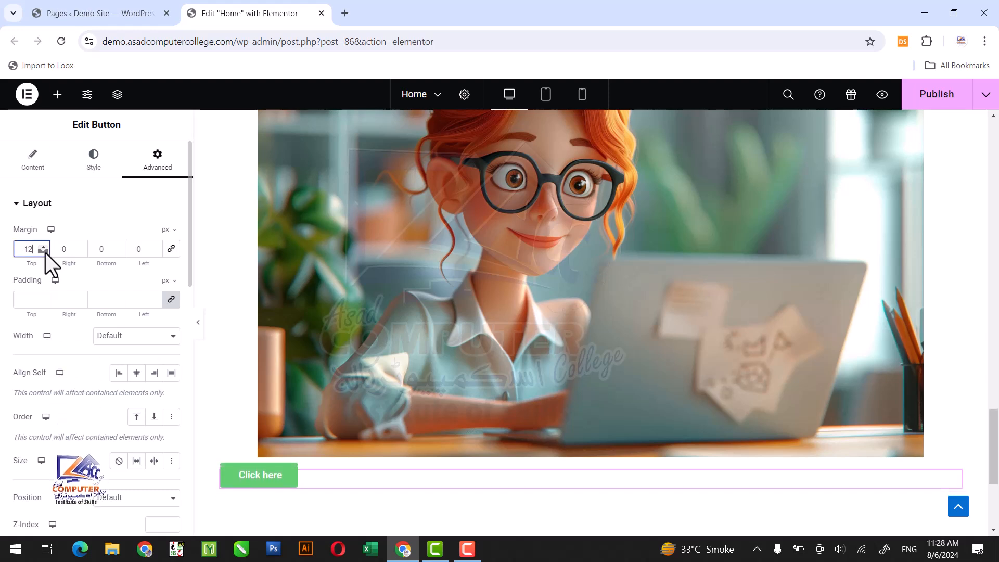
{"action": "left_click", "coordinate": [45, 253]}
{"action": "left_click", "coordinate": [46, 252]}
{"action": "left_click", "coordinate": [45, 253]}
{"action": "left_click", "coordinate": [45, 252]}
{"action": "left_click", "coordinate": [45, 252]}
{"action": "left_click", "coordinate": [45, 253]}
{"action": "left_click", "coordinate": [45, 253]}
{"action": "left_click", "coordinate": [46, 253]}
Try top margins of -200, -2000, -700 and -500 px on the button to move it up over the image.
{"action": "type", "text": "0"}
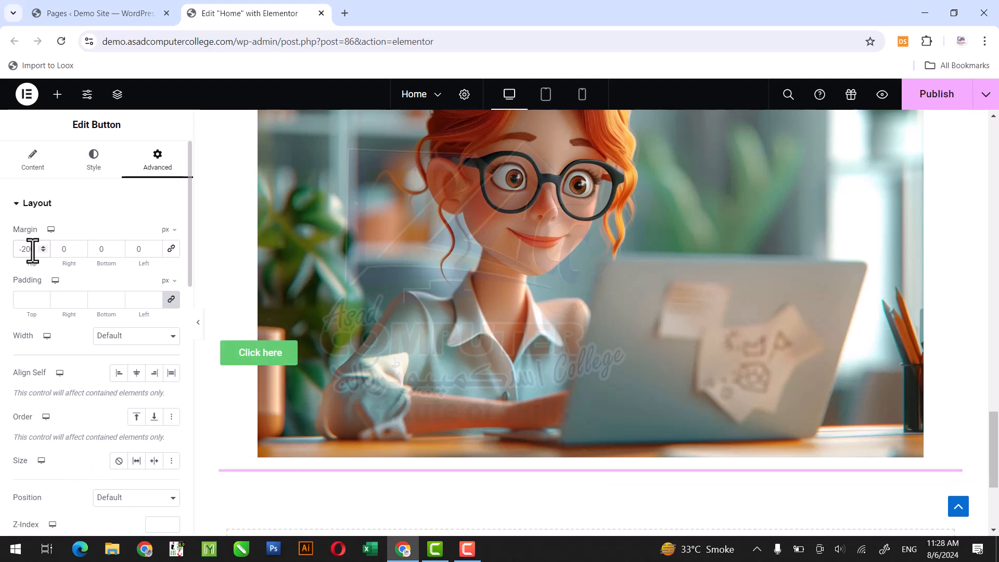
{"action": "type", "text": "0"}
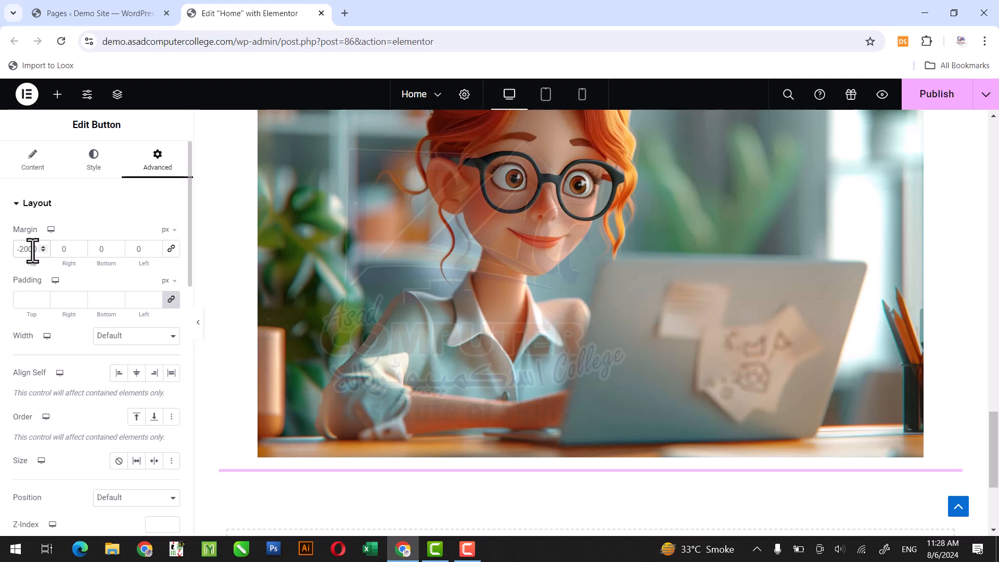
{"action": "key", "text": "BackSpace"}
{"action": "type", "text": "0"}
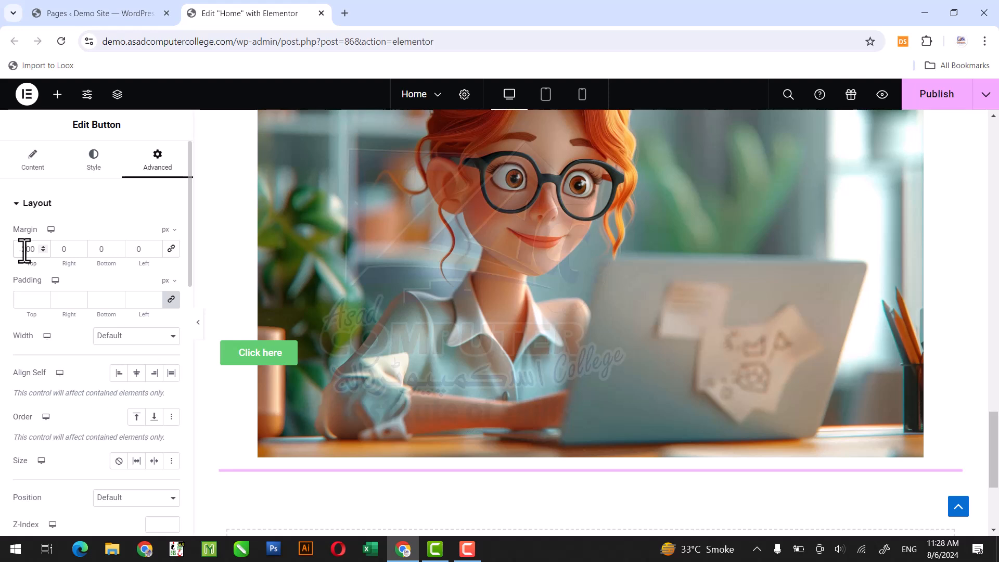
{"action": "type", "text": "7"}
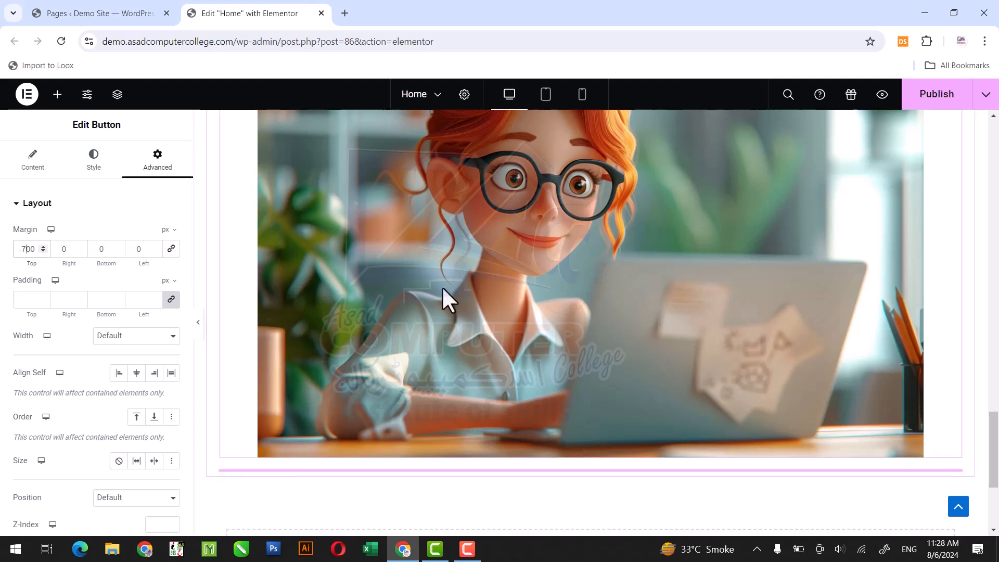
{"action": "key", "text": "BackSpace"}
{"action": "type", "text": "5"}
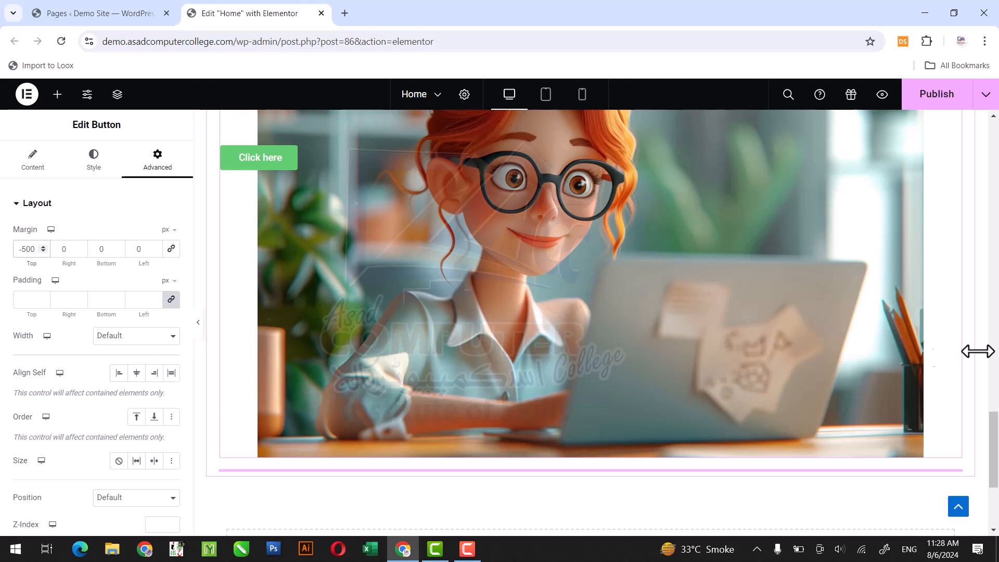
Check the button's position over the image and set its top margin to -300 px.
{"action": "right_click", "coordinate": [994, 419]}
{"action": "scroll", "coordinate": [993, 414], "scroll_direction": "up", "scroll_amount": 3}
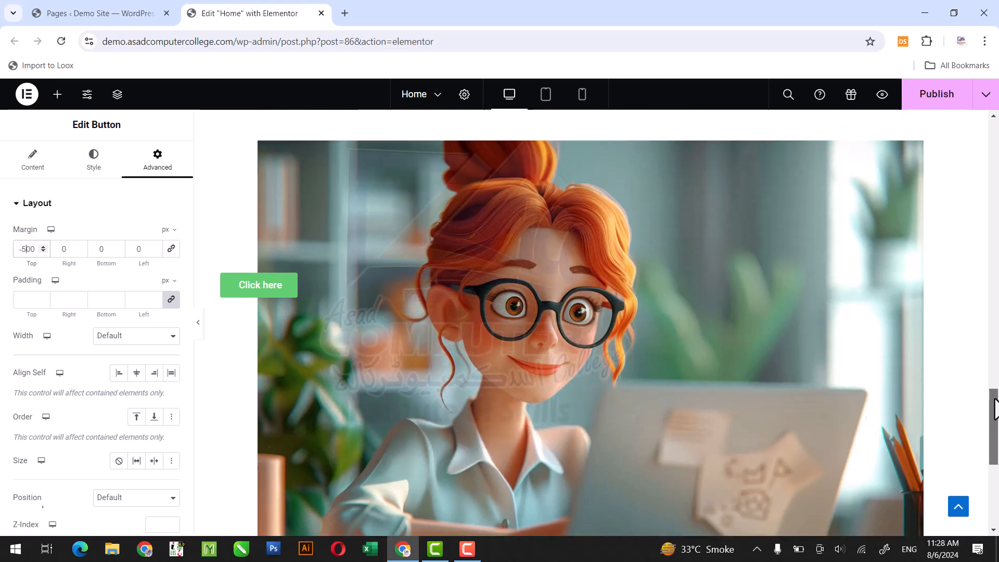
{"action": "scroll", "coordinate": [994, 408], "scroll_direction": "down", "scroll_amount": 3}
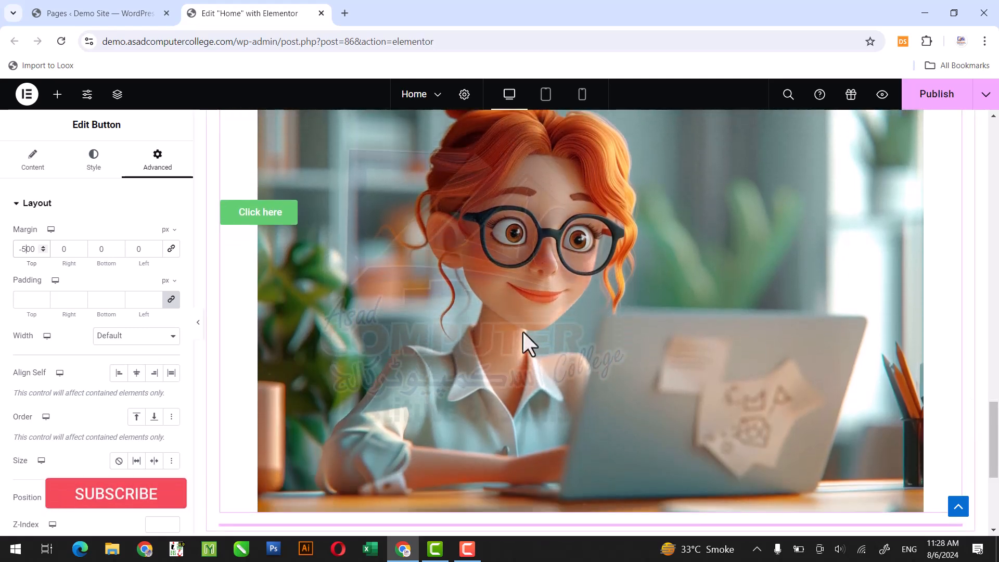
{"action": "key", "text": "BackSpace"}
{"action": "type", "text": "3"}
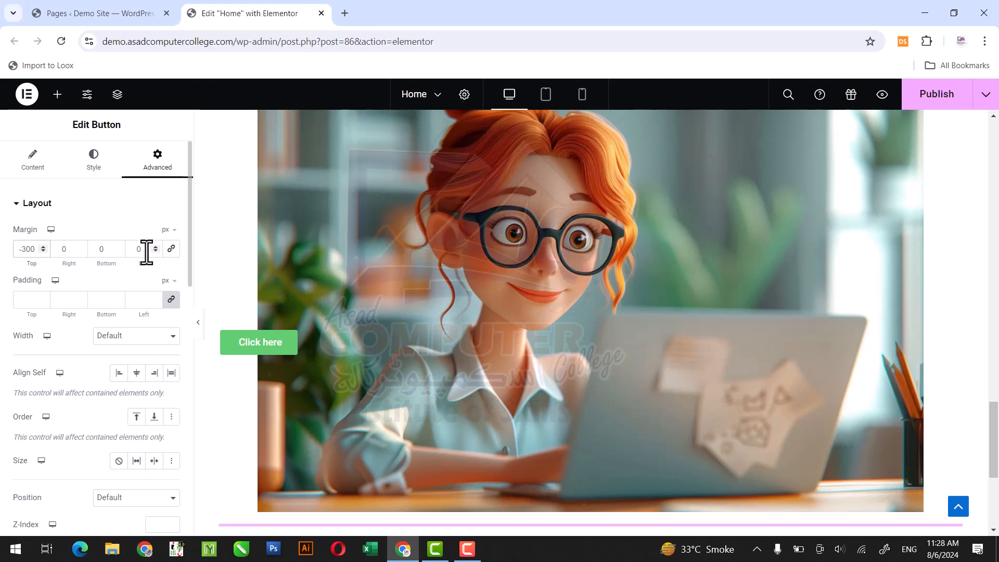
Raise the button's left margin gradually, then set it to 200 px.
{"action": "left_click", "coordinate": [80, 247]}
{"action": "double_click", "coordinate": [153, 246]}
{"action": "double_click", "coordinate": [153, 246]}
{"action": "triple_click", "coordinate": [153, 246]}
{"action": "double_click", "coordinate": [153, 246]}
{"action": "double_click", "coordinate": [153, 247]}
{"action": "double_click", "coordinate": [153, 246]}
{"action": "double_click", "coordinate": [153, 247]}
{"action": "double_click", "coordinate": [153, 246]}
{"action": "triple_click", "coordinate": [153, 246]}
{"action": "left_click_drag", "start_coordinate": [145, 249], "coordinate": [129, 252]}
{"action": "type", "text": "200"}
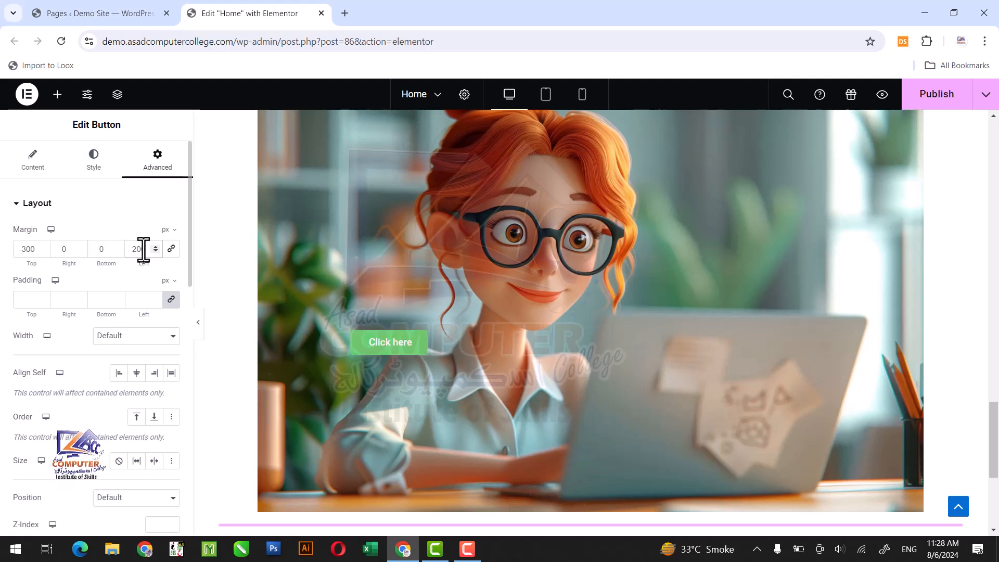
Set the button's left margin to 500 px and check its placement over the image.
{"action": "left_click_drag", "start_coordinate": [143, 250], "coordinate": [116, 252]}
{"action": "type", "text": "5"}
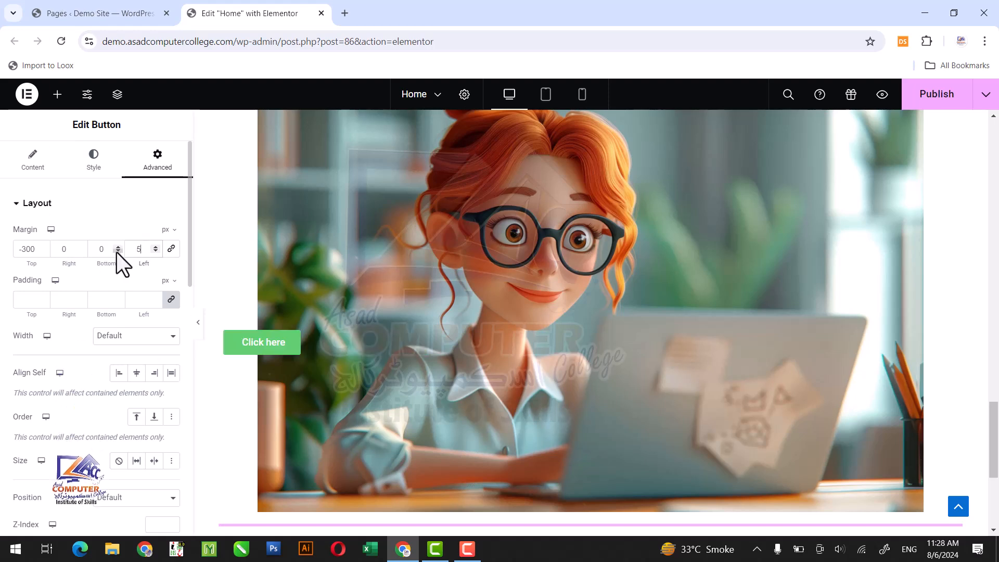
{"action": "type", "text": "00"}
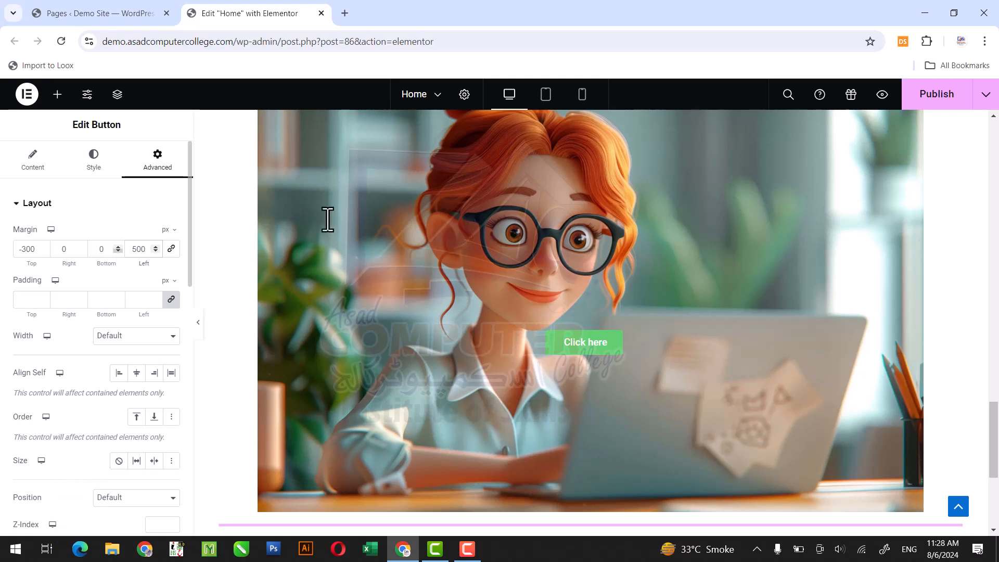
{"action": "scroll", "coordinate": [994, 432], "scroll_direction": "down", "scroll_amount": 1}
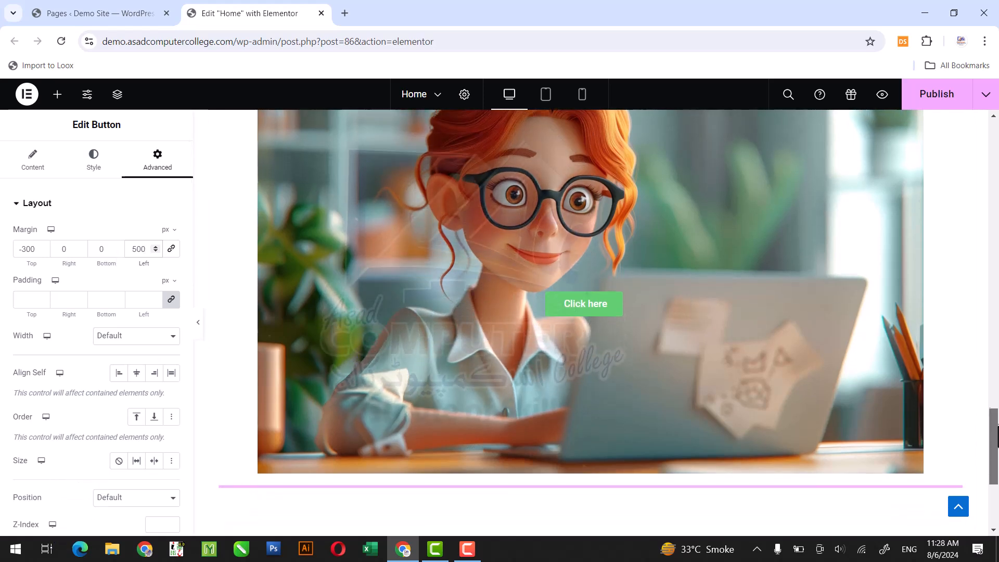
{"action": "scroll", "coordinate": [995, 424], "scroll_direction": "up", "scroll_amount": 2}
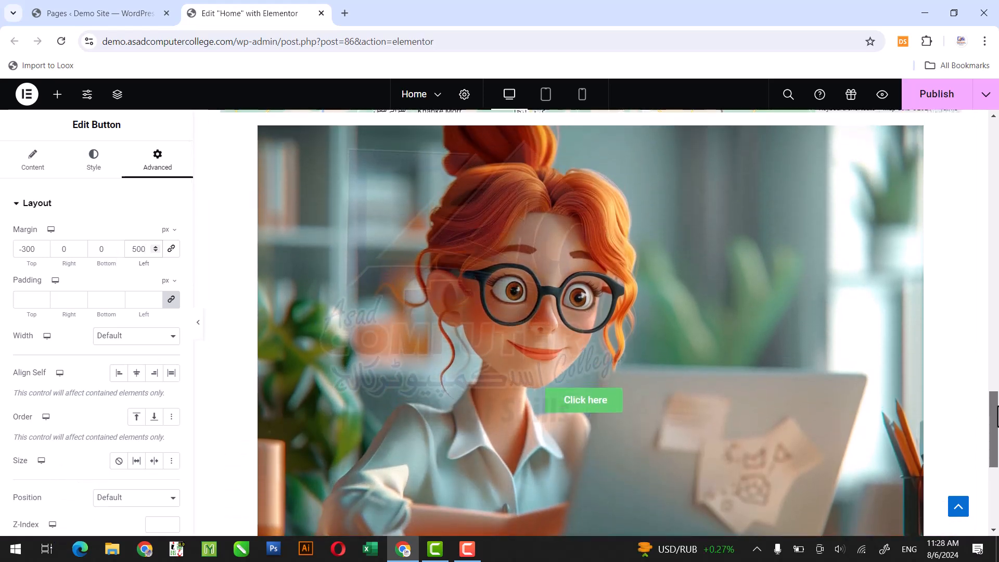
{"action": "left_click_drag", "start_coordinate": [998, 417], "coordinate": [998, 417]}
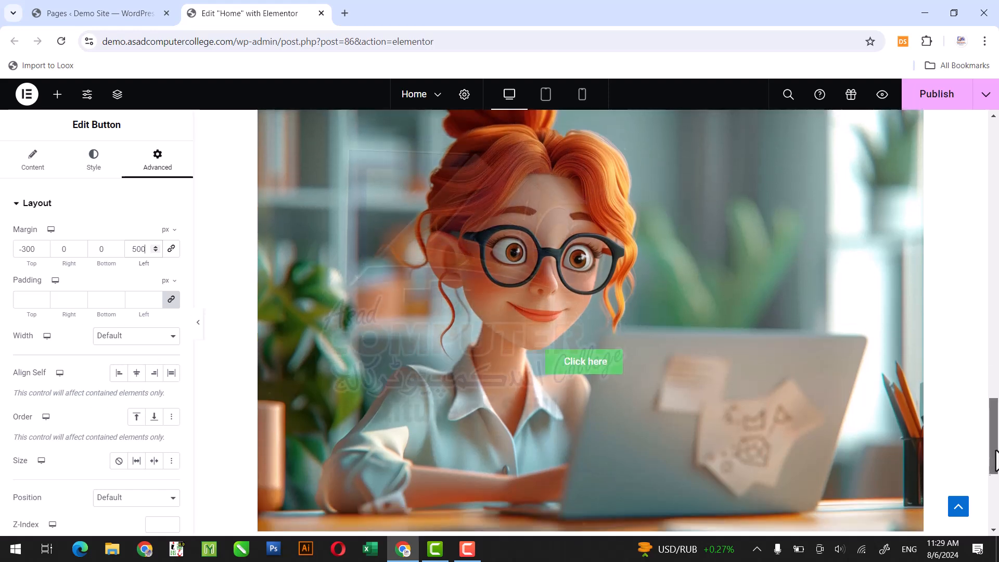
{"action": "scroll", "coordinate": [655, 468], "scroll_direction": "down", "scroll_amount": 2}
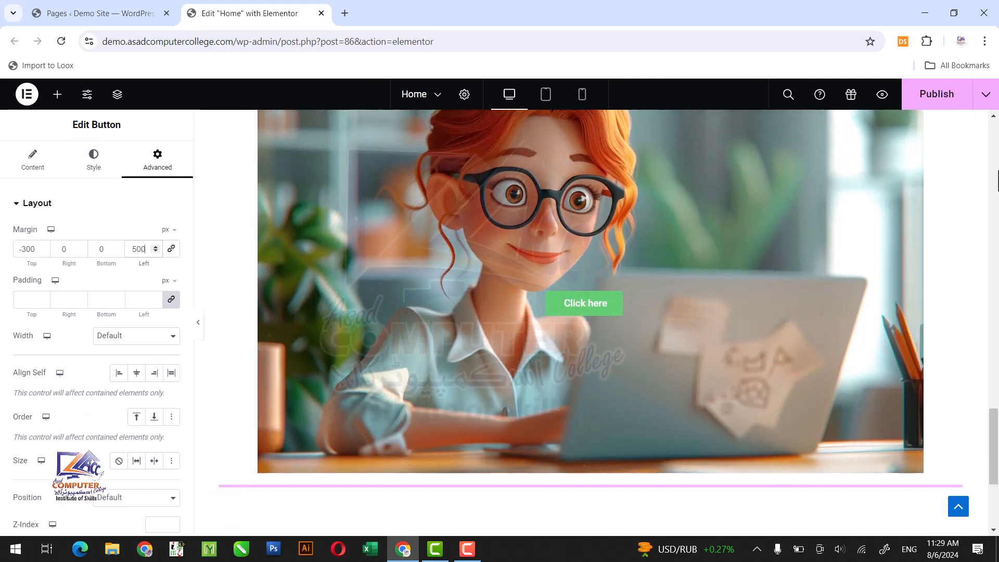
Publish the page, test the Click here button over the image in the page preview, and return to the editor.
{"action": "left_click", "coordinate": [934, 108]}
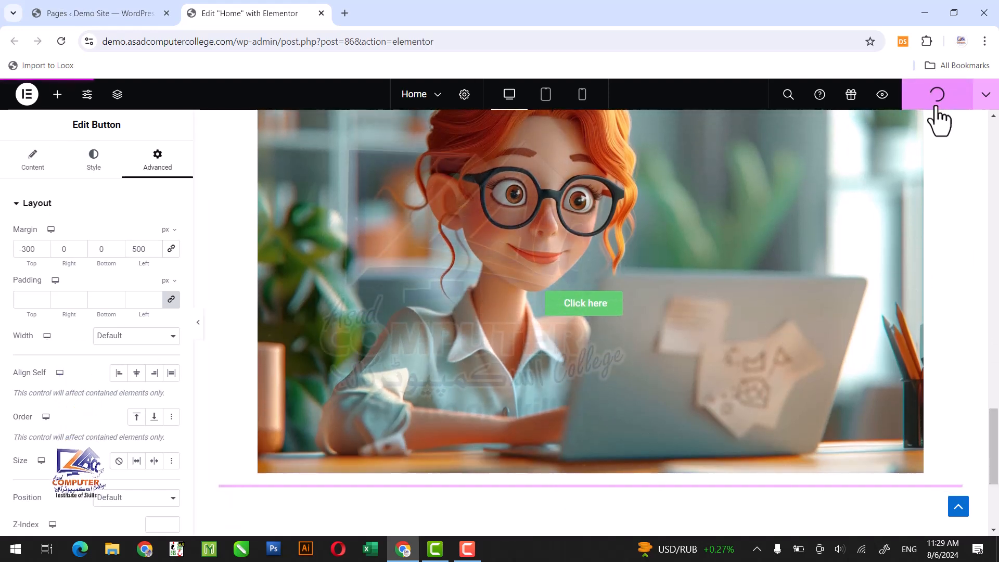
{"action": "left_click", "coordinate": [882, 95]}
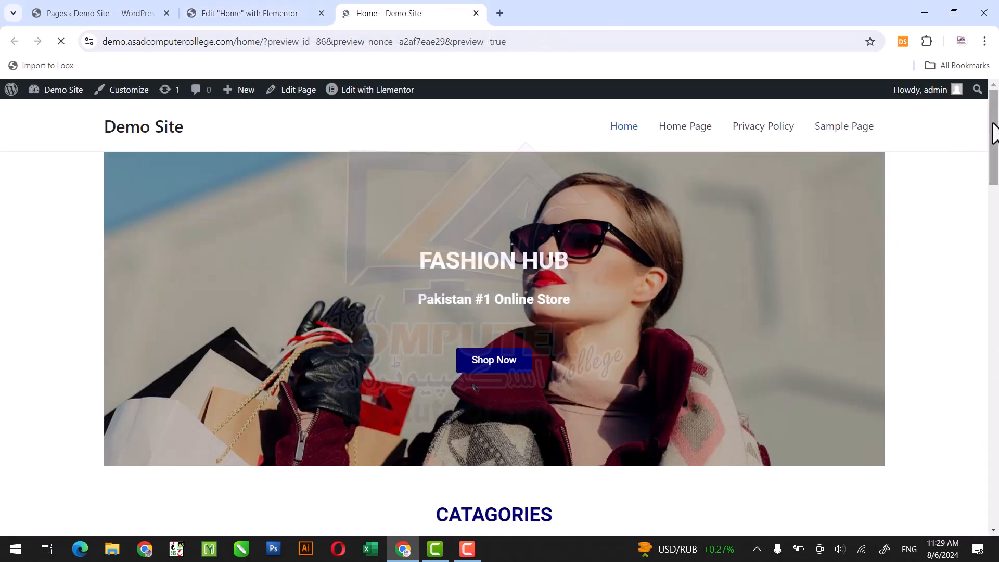
{"action": "left_click_drag", "start_coordinate": [993, 133], "coordinate": [997, 463]}
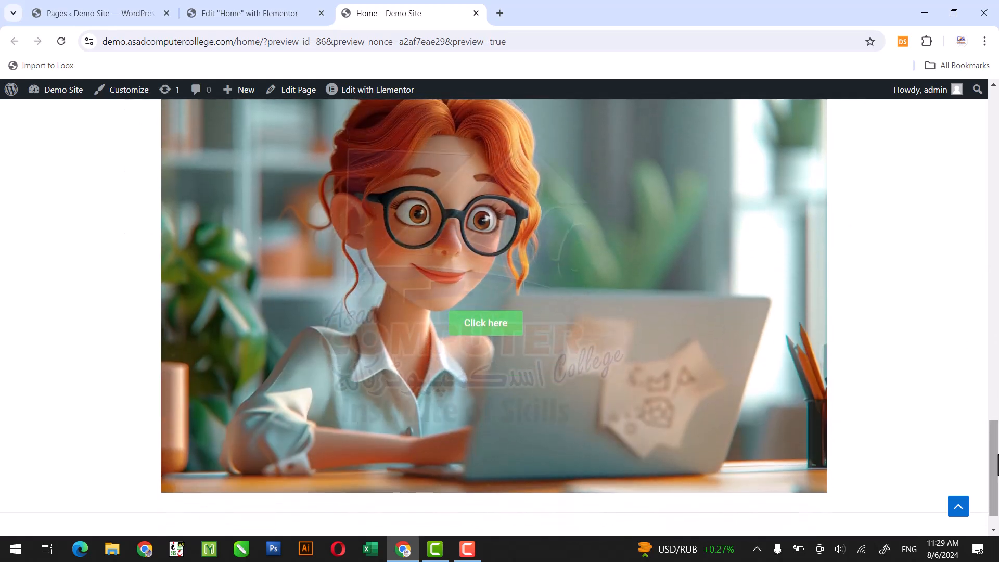
{"action": "left_click", "coordinate": [498, 335]}
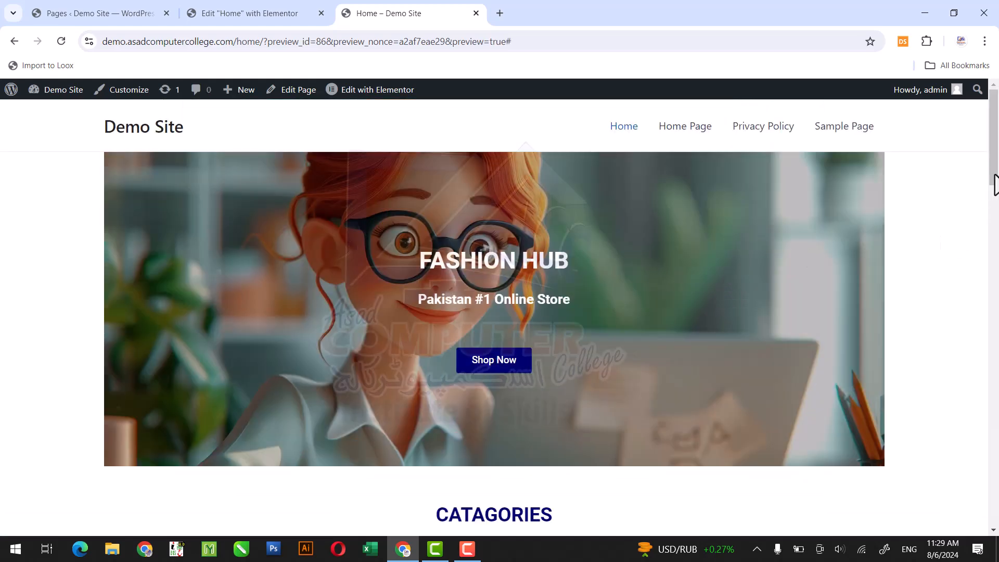
{"action": "left_click_drag", "start_coordinate": [994, 185], "coordinate": [995, 507]}
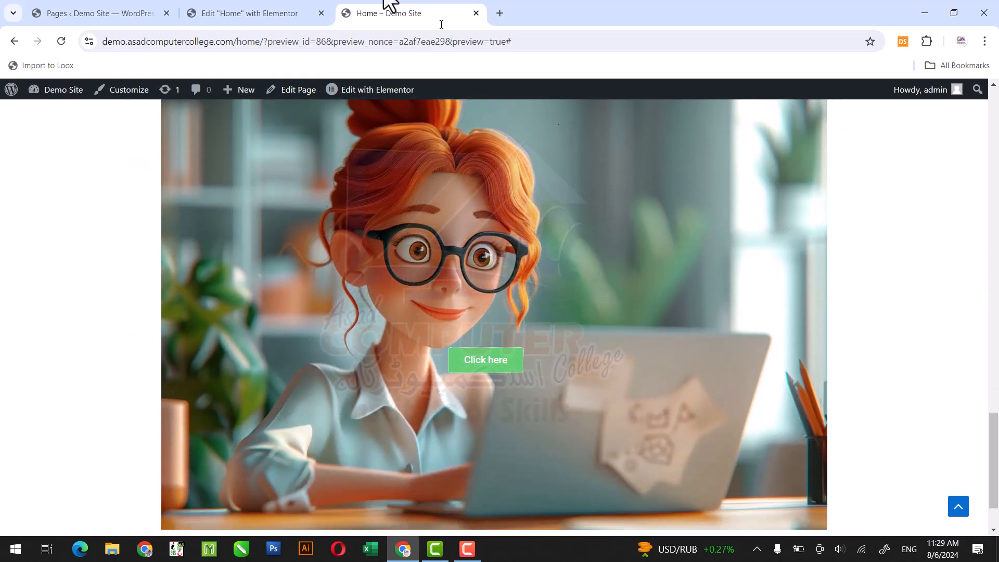
{"action": "left_click", "coordinate": [208, 11]}
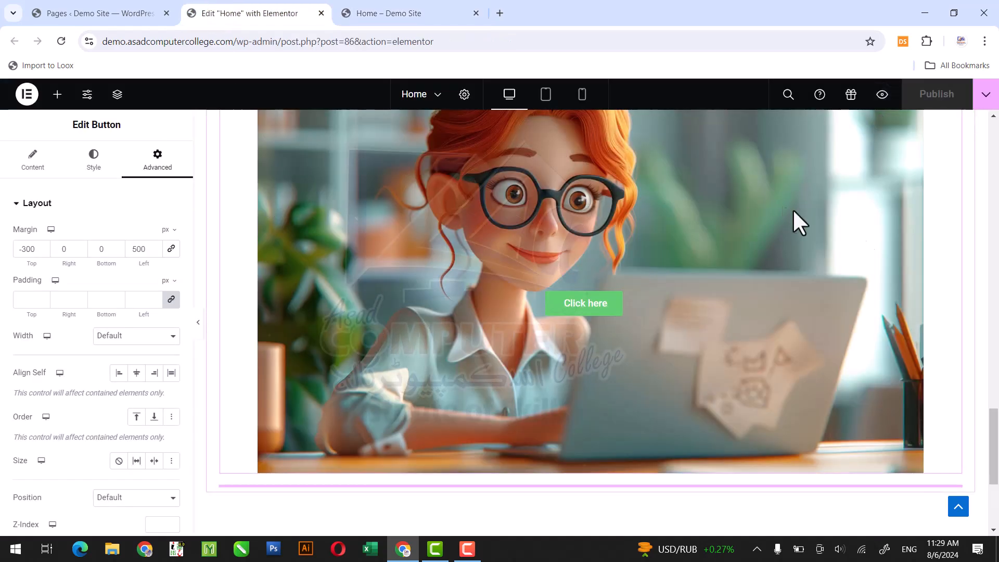
Try linked margins of up to 21 px on the cartoon woman image, then reset them to 0.
{"action": "left_click_drag", "start_coordinate": [995, 419], "coordinate": [994, 401]}
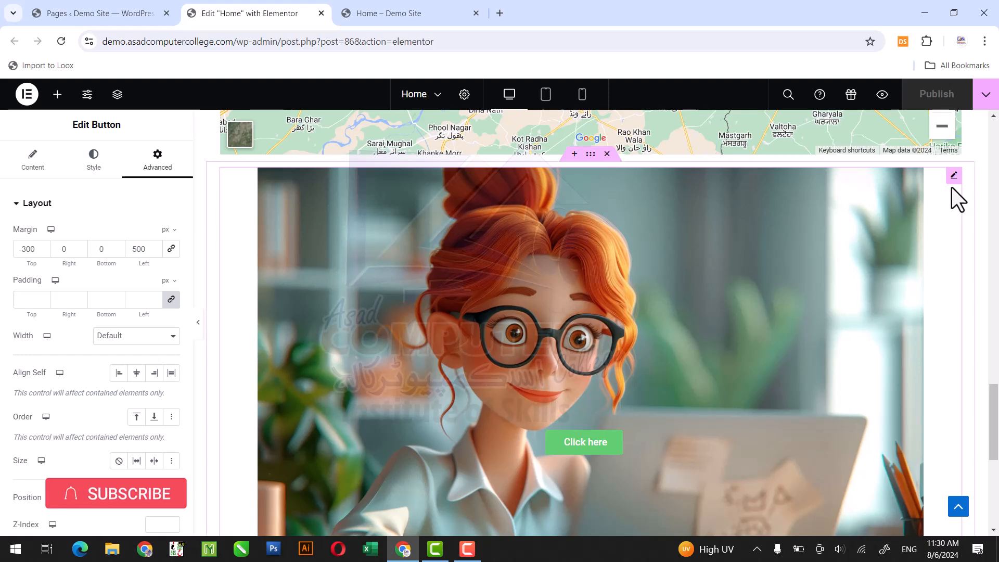
{"action": "left_click", "coordinate": [416, 200]}
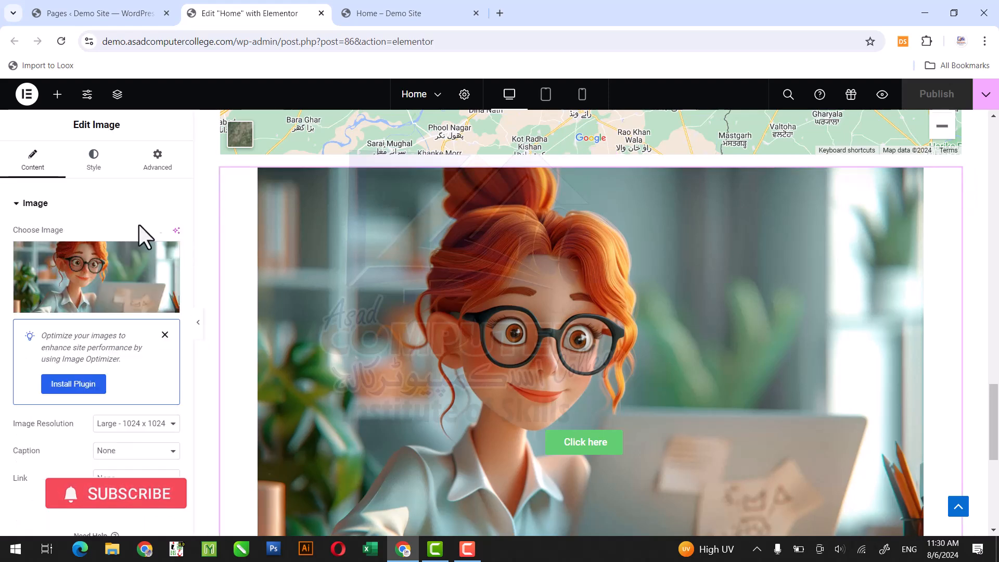
{"action": "left_click", "coordinate": [157, 171]}
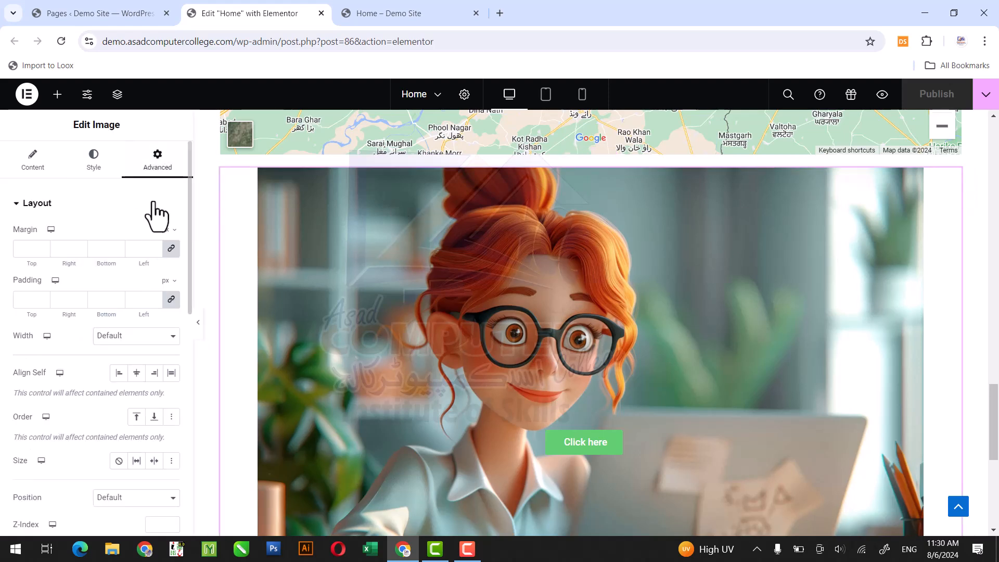
{"action": "left_click", "coordinate": [155, 246]}
{"action": "type", "text": "10"}
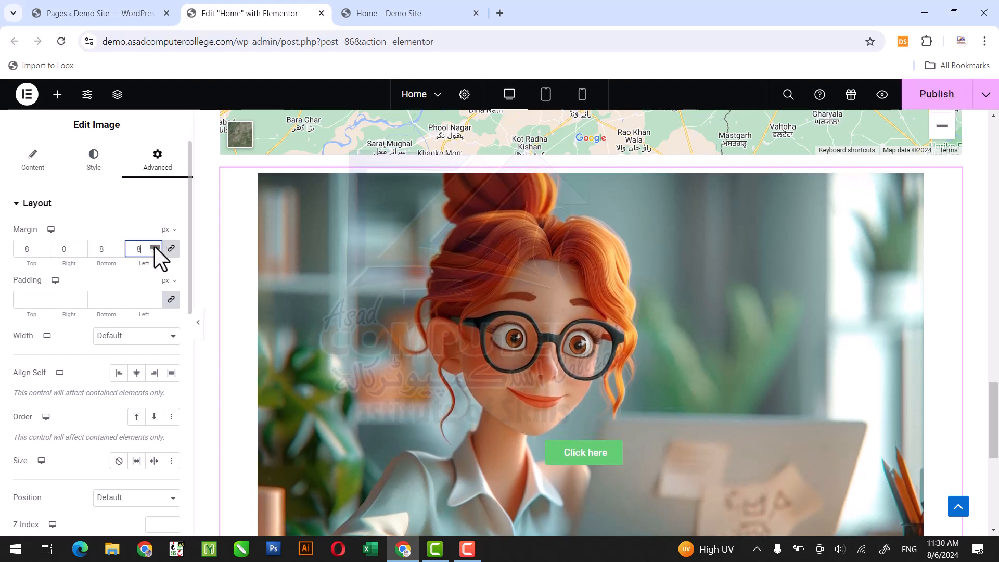
{"action": "left_click", "coordinate": [154, 247]}
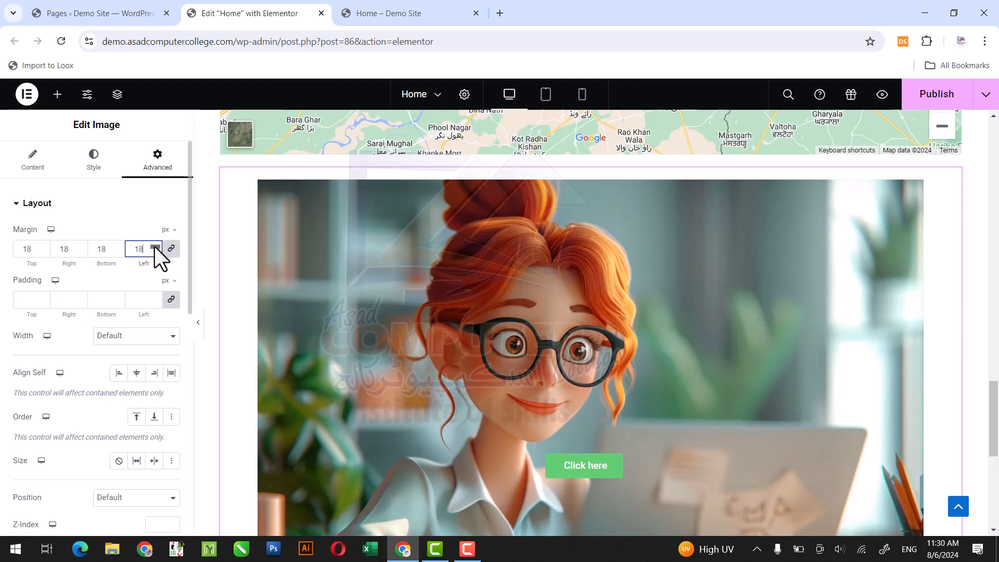
{"action": "left_click", "coordinate": [154, 246]}
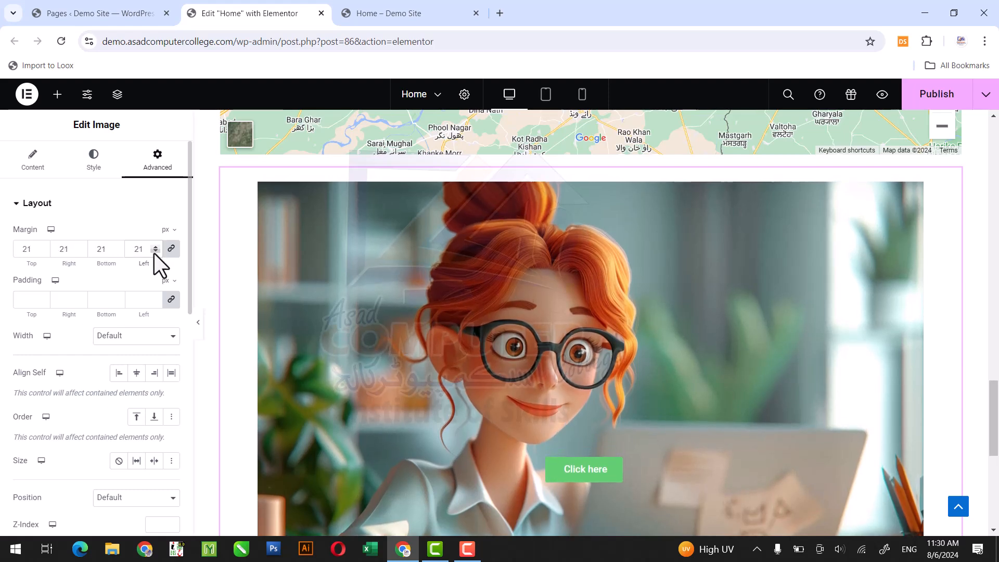
{"action": "double_click", "coordinate": [140, 249]}
{"action": "type", "text": "0"}
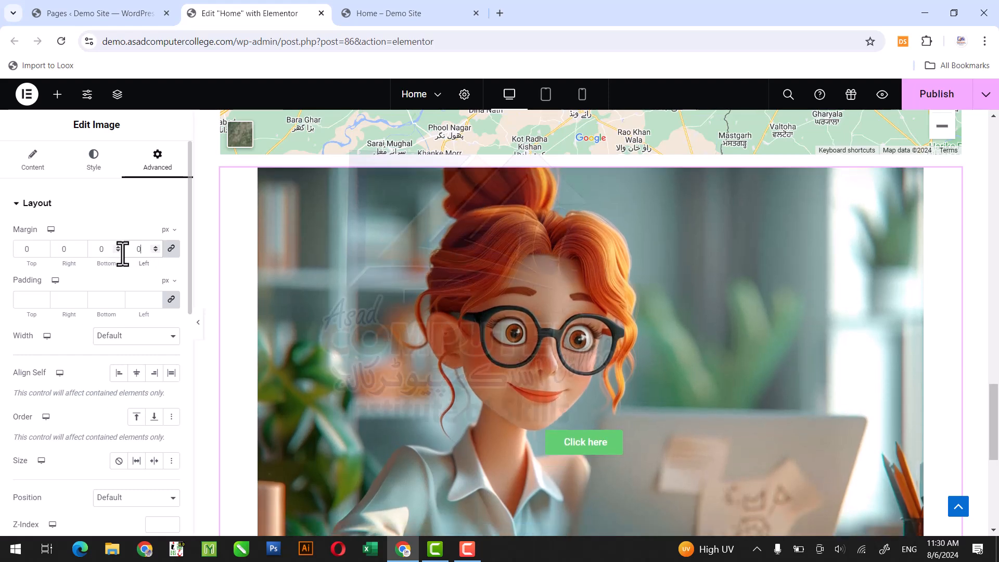
Try linked padding of up to 23 px on the cartoon woman image, then reset it to 0.
{"action": "left_click", "coordinate": [153, 297]}
{"action": "left_click", "coordinate": [153, 298]}
{"action": "left_click", "coordinate": [153, 297]}
{"action": "left_click", "coordinate": [153, 297]}
{"action": "left_click", "coordinate": [153, 297]}
{"action": "left_click", "coordinate": [153, 297]}
{"action": "left_click", "coordinate": [153, 297]}
{"action": "left_click", "coordinate": [153, 297]}
{"action": "left_click", "coordinate": [154, 297]}
{"action": "double_click", "coordinate": [154, 297]}
{"action": "double_click", "coordinate": [155, 297]}
{"action": "double_click", "coordinate": [154, 297]}
{"action": "double_click", "coordinate": [155, 297]}
{"action": "left_click", "coordinate": [154, 297]}
{"action": "double_click", "coordinate": [154, 297]}
{"action": "double_click", "coordinate": [154, 297]}
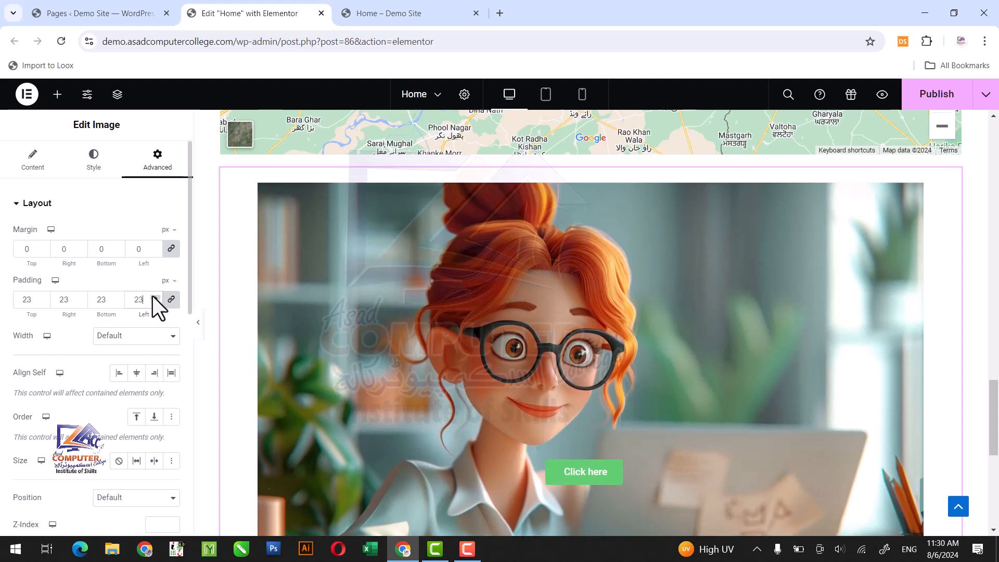
{"action": "double_click", "coordinate": [138, 299]}
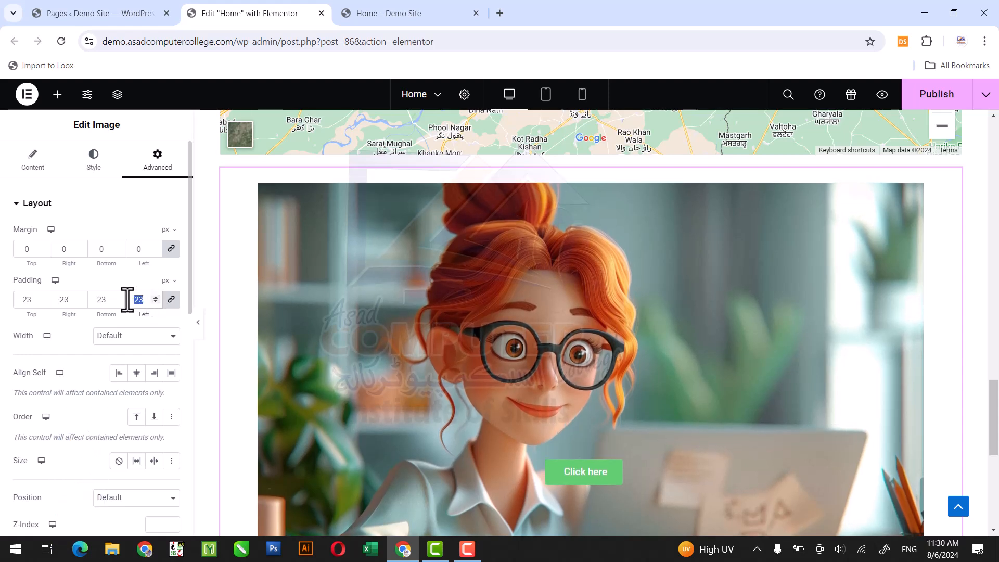
{"action": "type", "text": "0"}
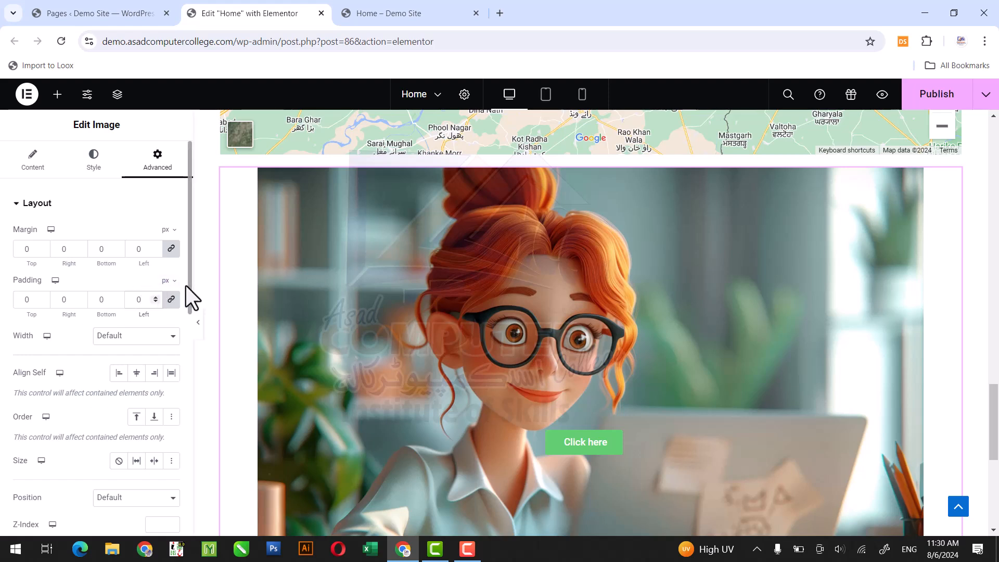
Try the Start, Center, End and Stretch self-alignments on the image, then clear the alignment choice.
{"action": "scroll", "coordinate": [188, 286], "scroll_direction": "down", "scroll_amount": 8}
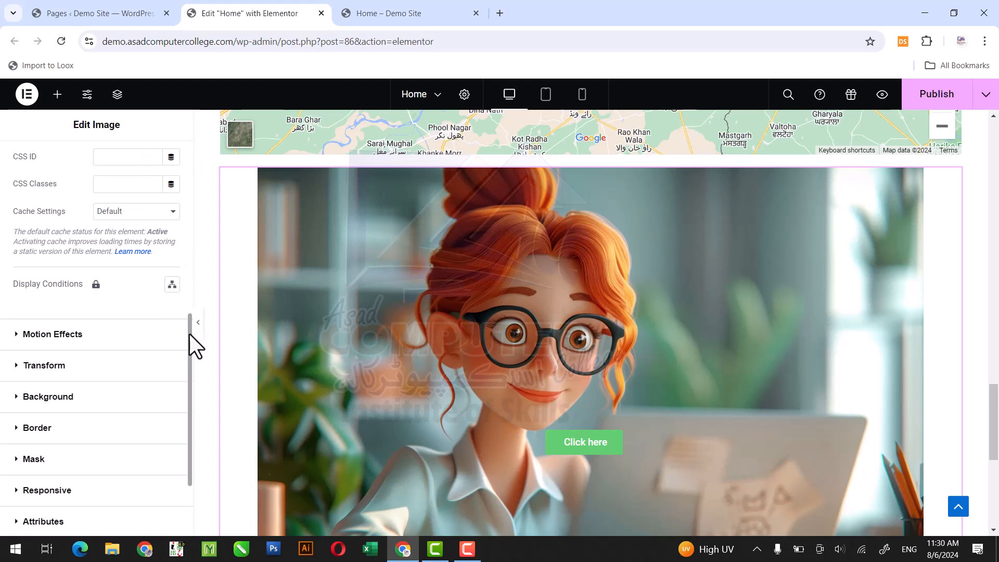
{"action": "scroll", "coordinate": [189, 334], "scroll_direction": "up", "scroll_amount": 3}
{"action": "left_click_drag", "start_coordinate": [183, 264], "coordinate": [183, 195]}
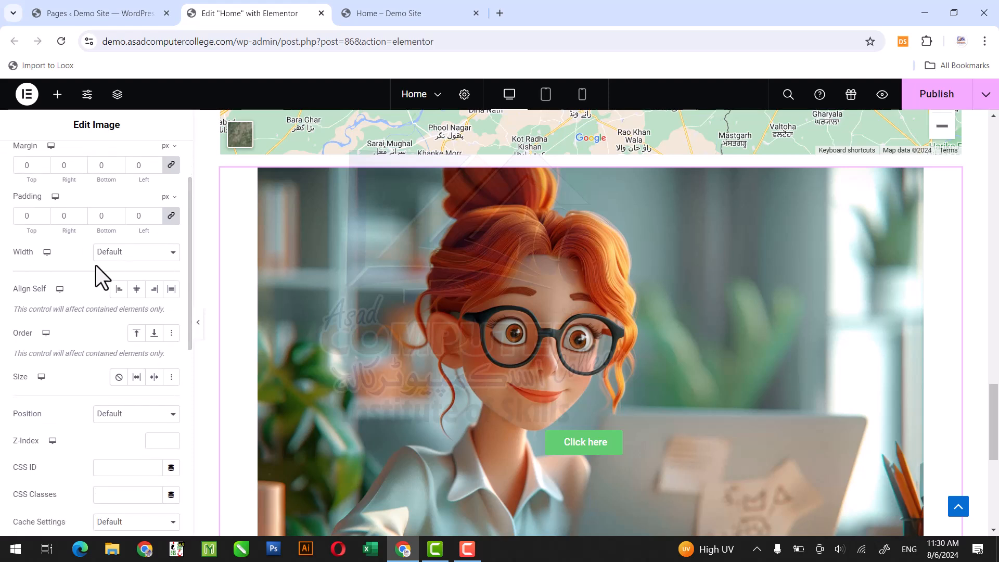
{"action": "left_click", "coordinate": [121, 290]}
{"action": "left_click", "coordinate": [137, 289]}
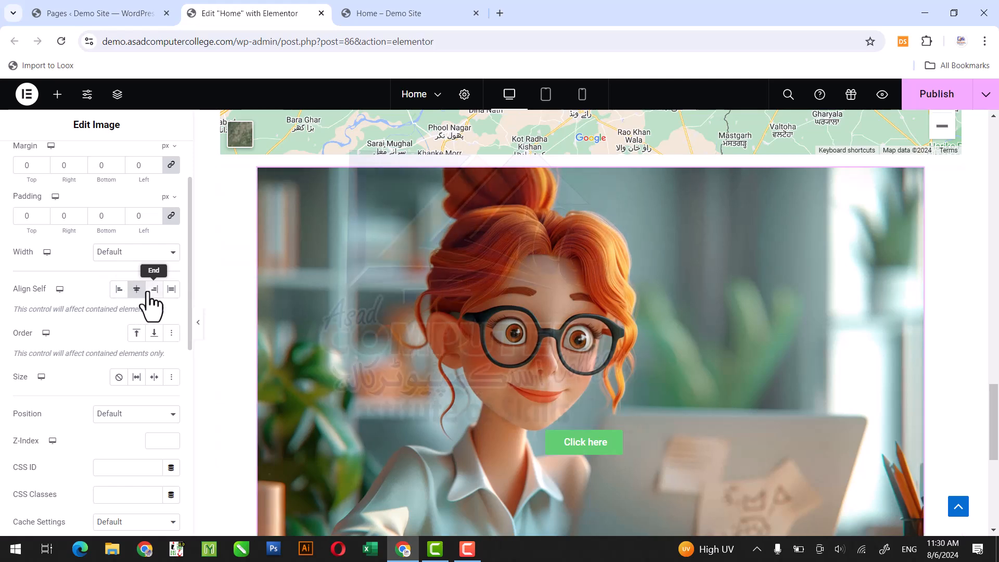
{"action": "left_click", "coordinate": [154, 289]}
{"action": "left_click", "coordinate": [171, 290]}
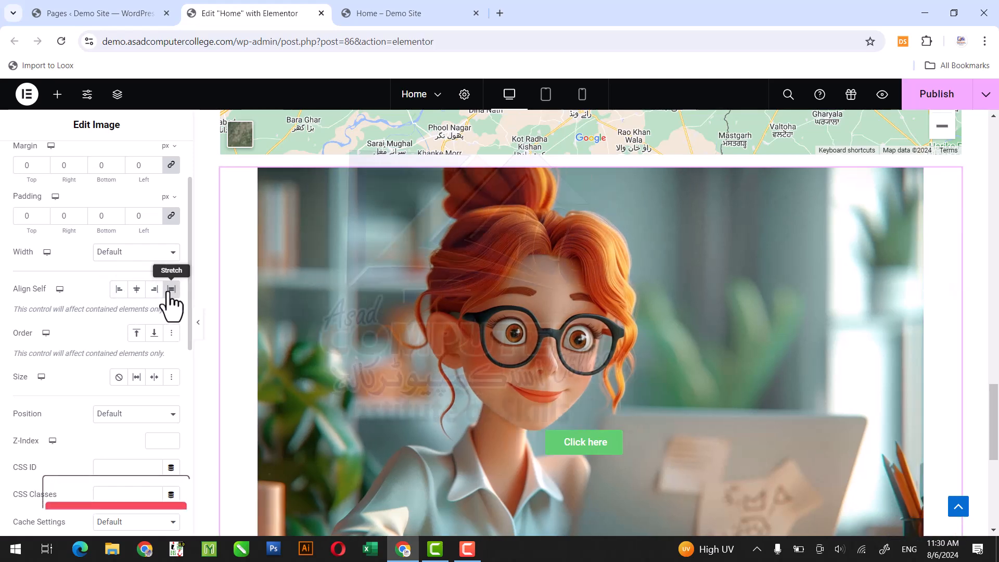
{"action": "left_click", "coordinate": [137, 289]}
{"action": "left_click", "coordinate": [137, 289]}
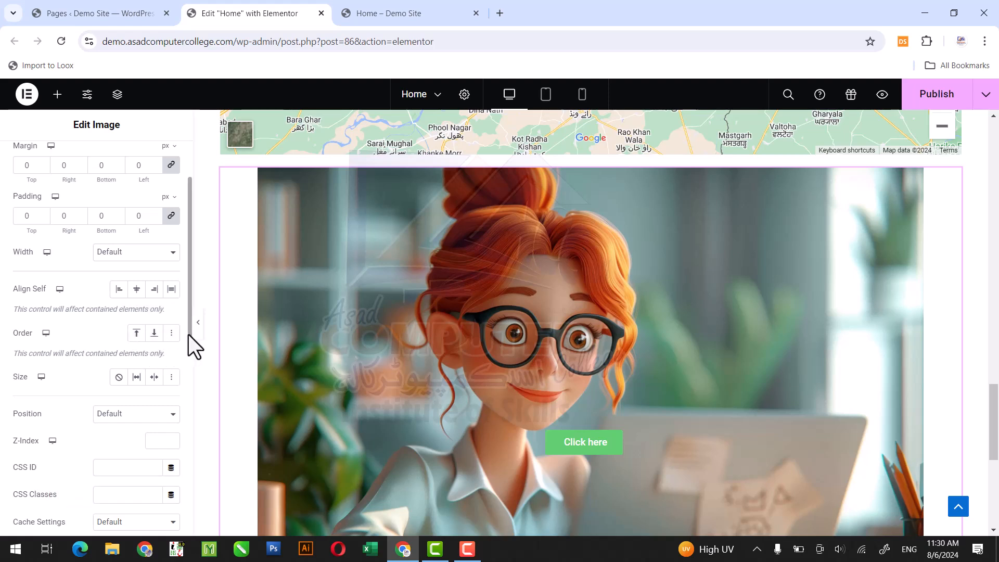
Try the Fixed and Absolute positions on the image, then restore its position to Default.
{"action": "scroll", "coordinate": [188, 335], "scroll_direction": "down", "scroll_amount": 2}
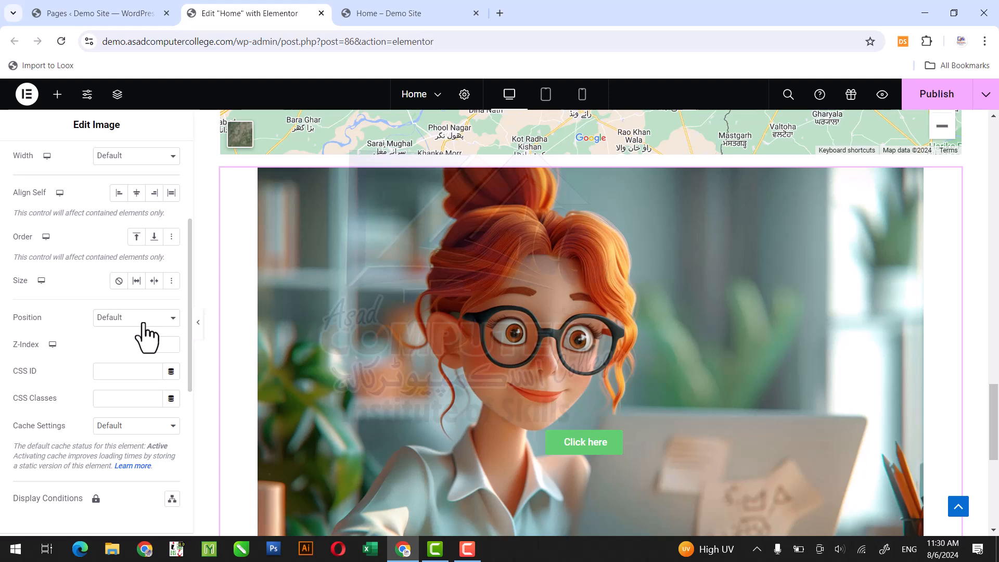
{"action": "left_click", "coordinate": [143, 323]}
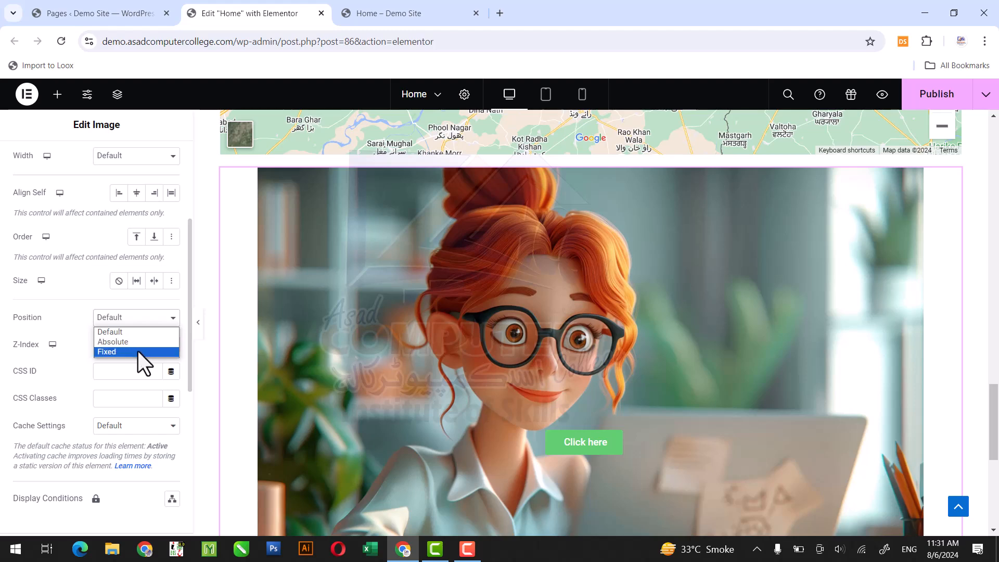
{"action": "left_click", "coordinate": [138, 351]}
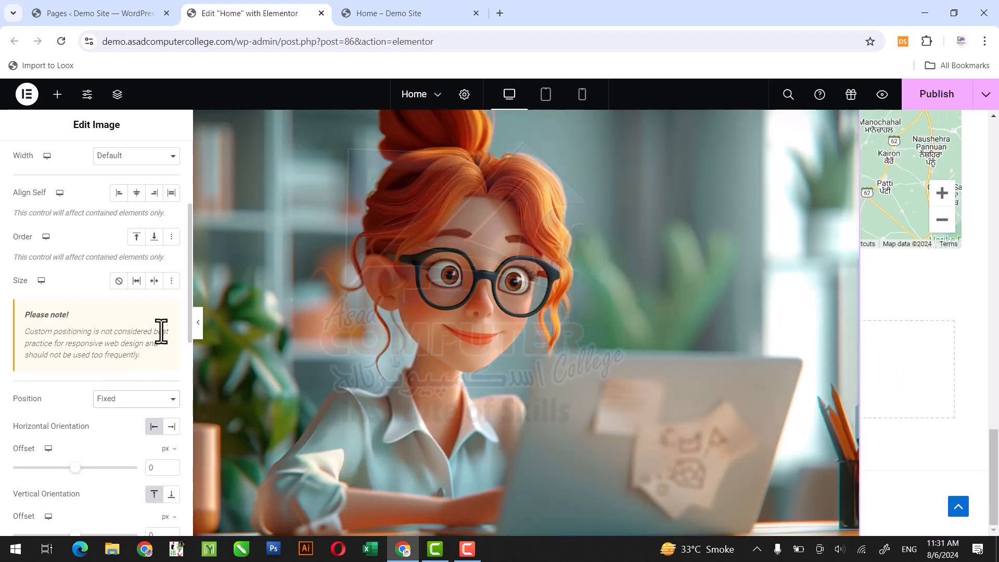
{"action": "left_click", "coordinate": [117, 399]}
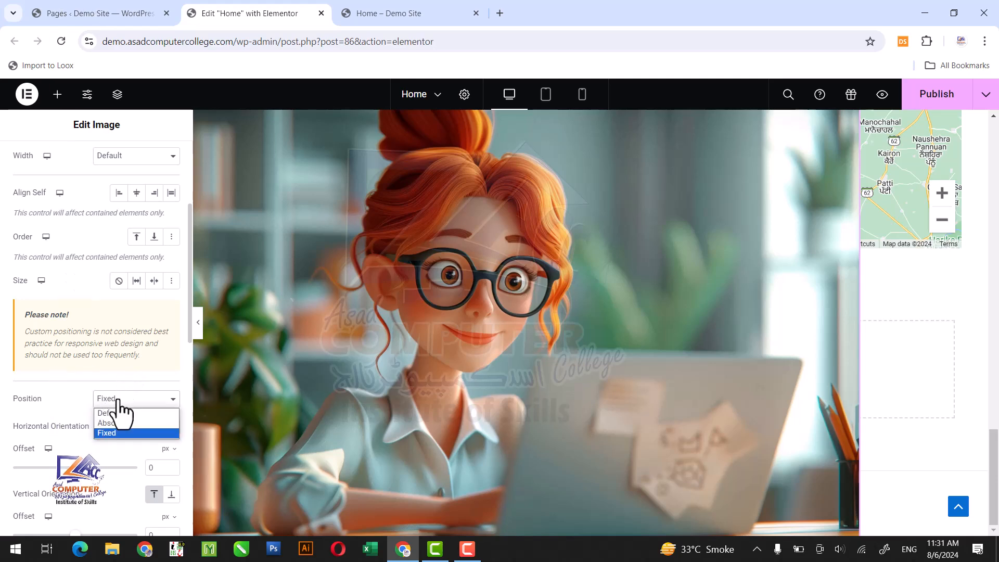
{"action": "left_click", "coordinate": [123, 424]}
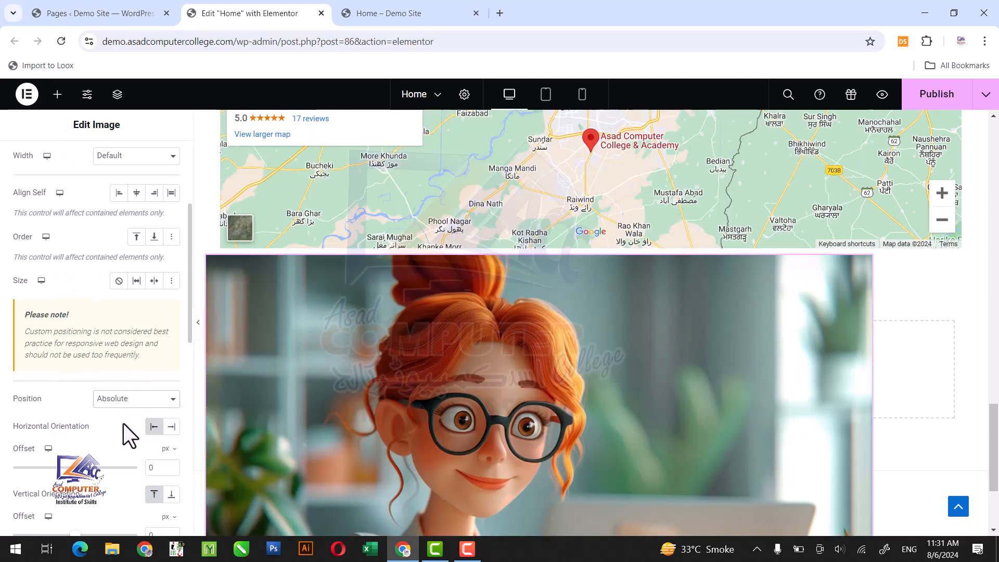
{"action": "left_click", "coordinate": [136, 413]}
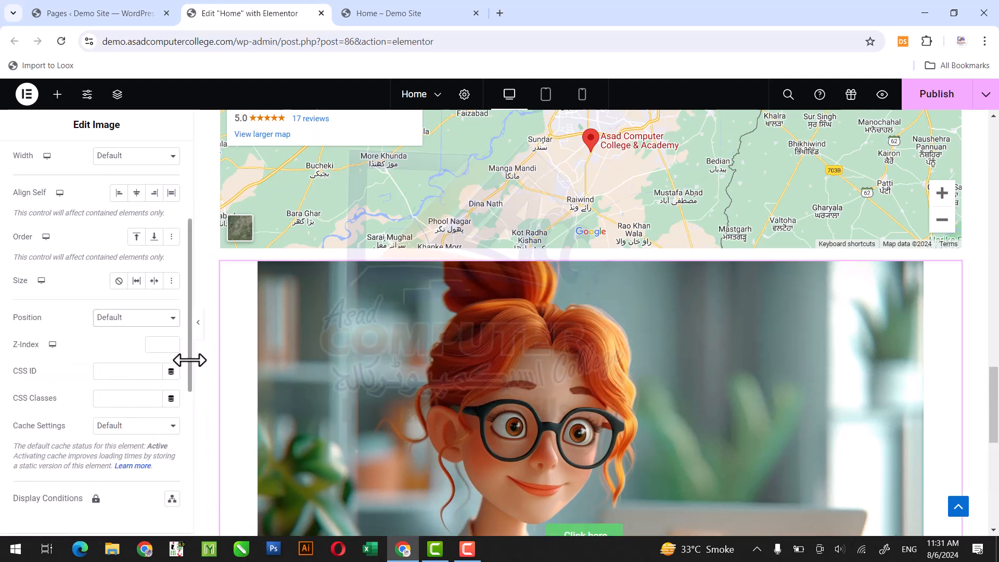
{"action": "scroll", "coordinate": [187, 373], "scroll_direction": "down", "scroll_amount": 5}
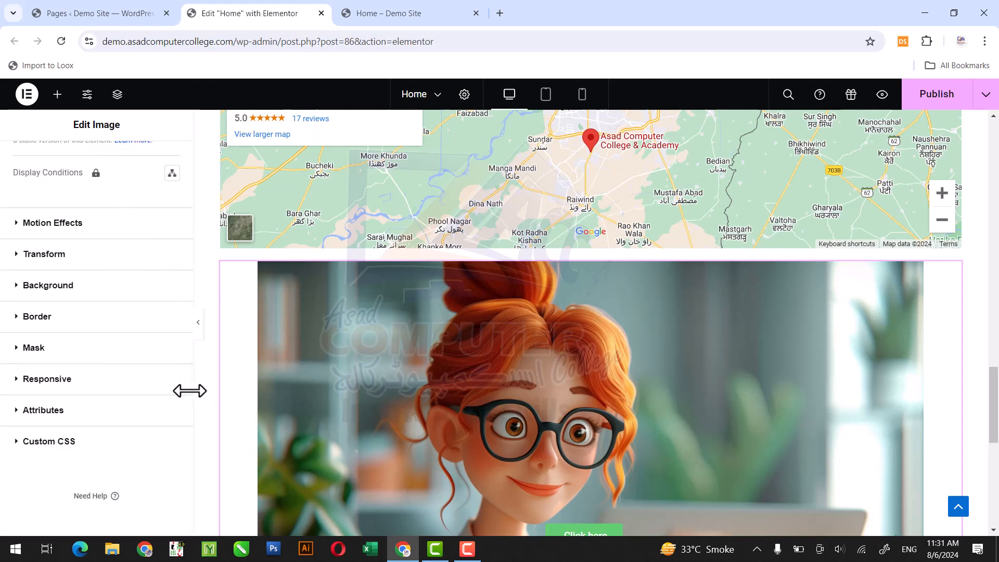
Hide the cartoon woman image on desktop and tablet portrait in its Responsive settings, and publish the page.
{"action": "mouse_move", "coordinate": [189, 393]}
{"action": "left_mouse_down"}
{"action": "mouse_move", "coordinate": [190, 333]}
{"action": "mouse_move", "coordinate": [191, 379]}
{"action": "left_mouse_up"}
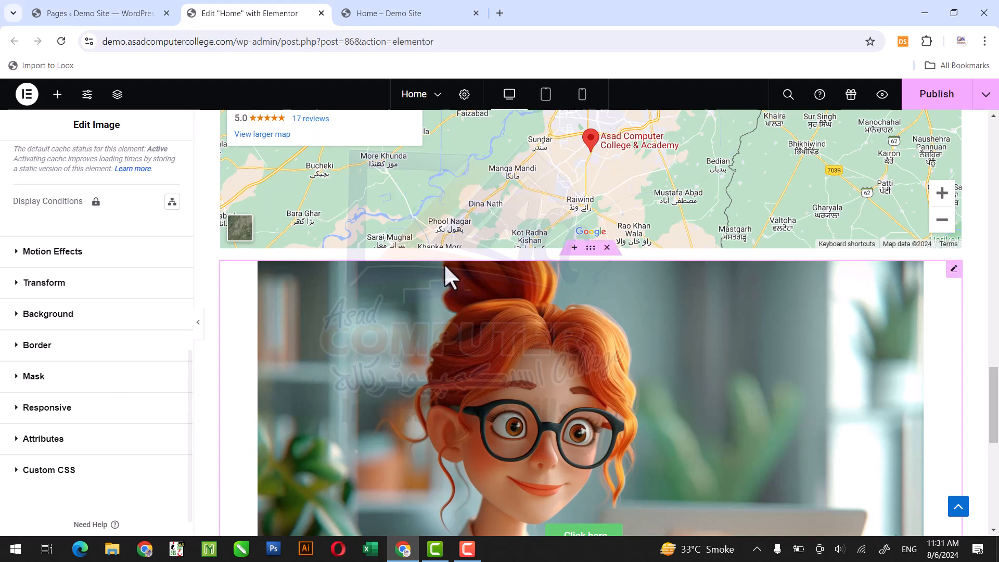
{"action": "left_click", "coordinate": [19, 409]}
{"action": "left_click_drag", "start_coordinate": [190, 425], "coordinate": [193, 454]}
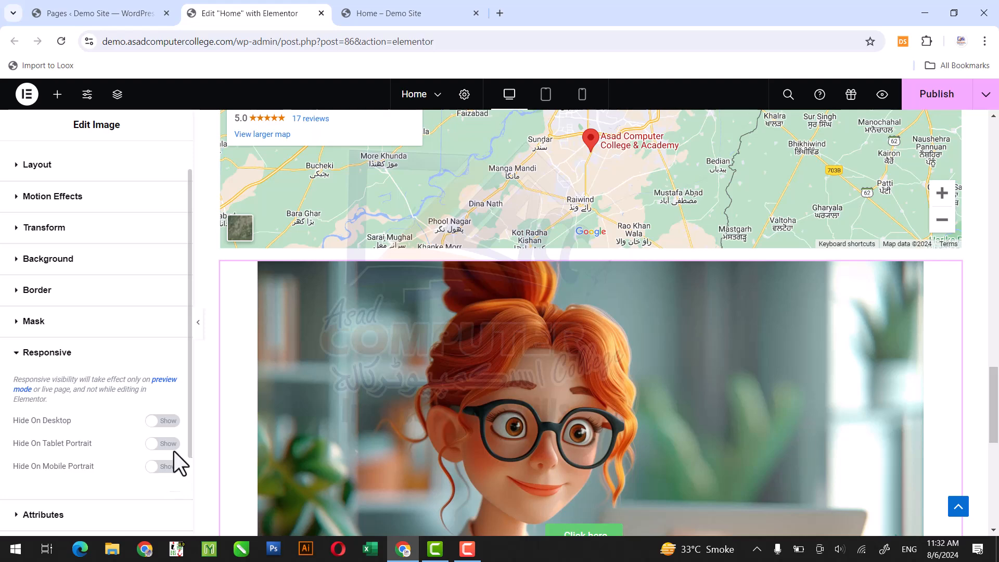
{"action": "left_click", "coordinate": [162, 421]}
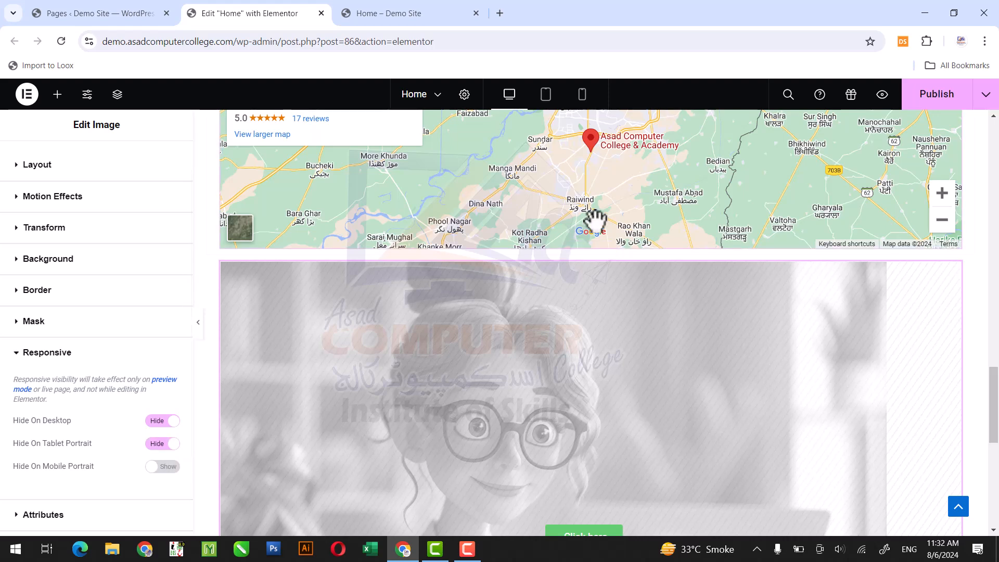
{"action": "left_click", "coordinate": [942, 99]}
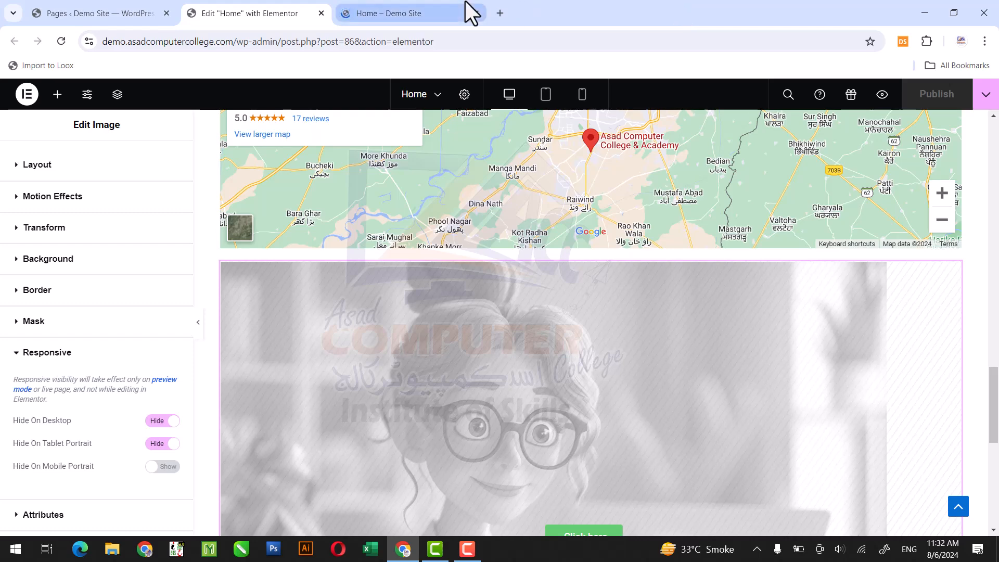
Check the end of the published Home page in its preview tab and inspect the page with the browser's developer tools.
{"action": "left_click", "coordinate": [428, 2]}
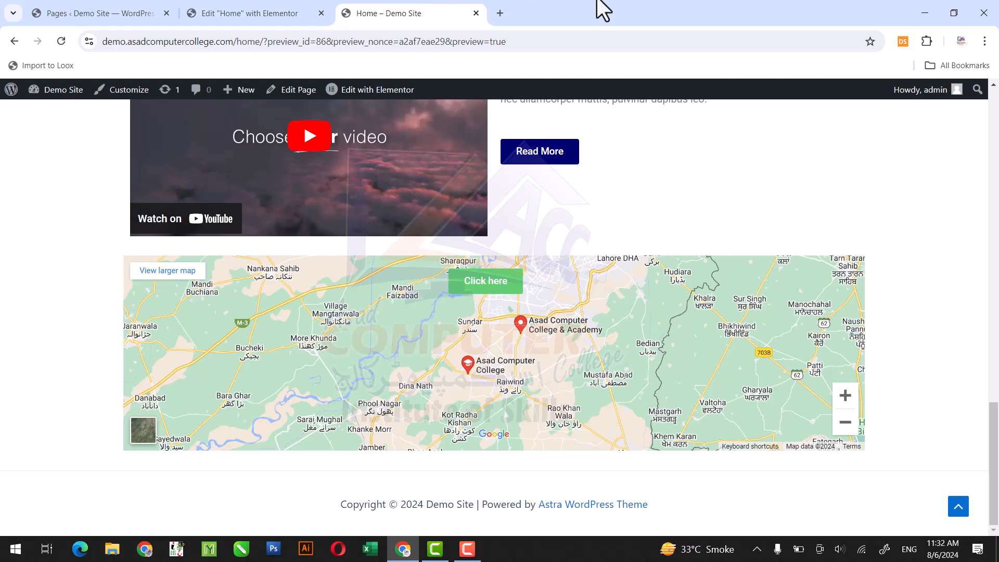
{"action": "right_click", "coordinate": [886, 157]}
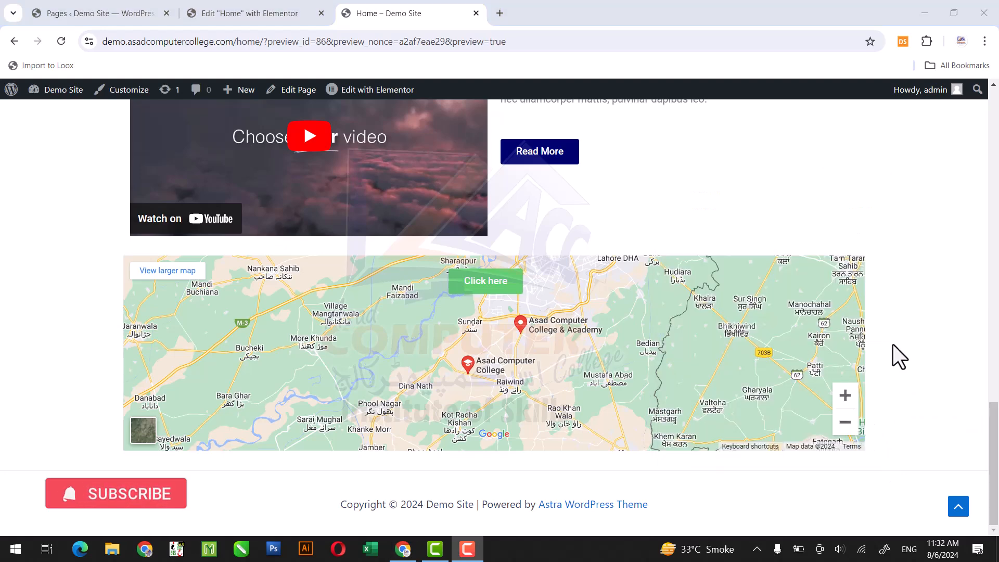
{"action": "right_click", "coordinate": [553, 201]}
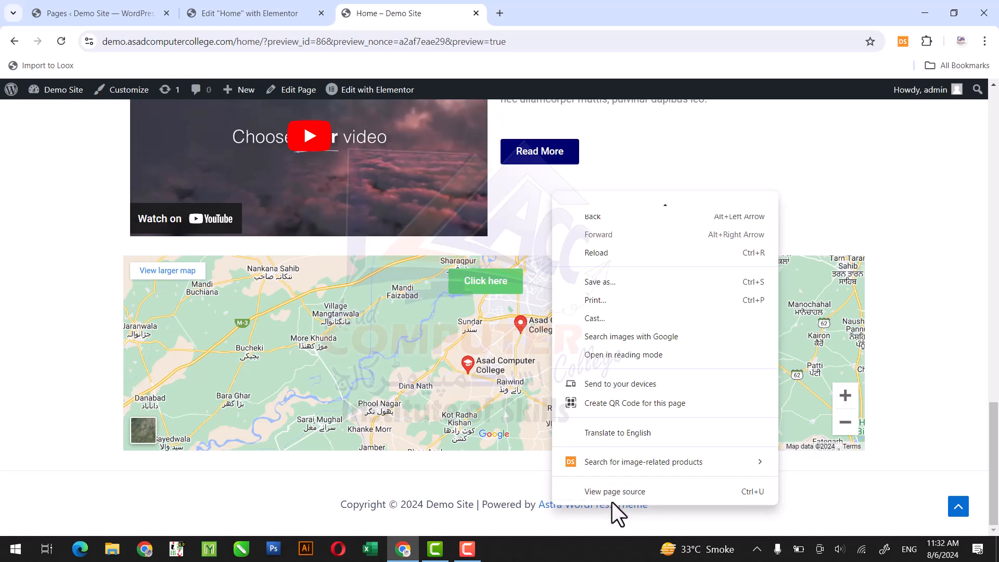
{"action": "key", "text": "Down"}
{"action": "key", "text": "Down"}
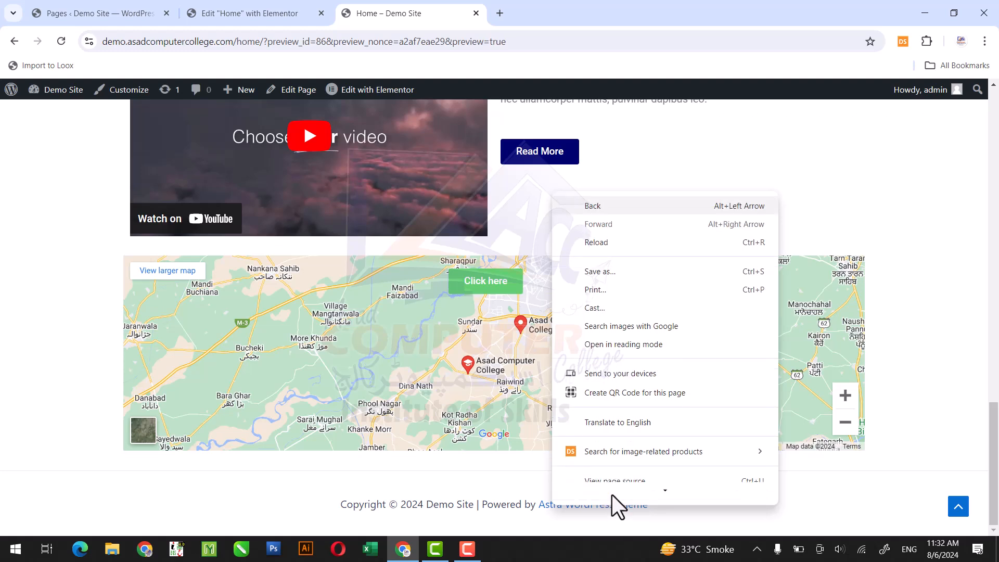
{"action": "key", "text": "Down"}
{"action": "key", "text": "Down"}
{"action": "key", "text": "Down"}
{"action": "key", "text": "Down"}
{"action": "key", "text": "Down"}
{"action": "key", "text": "Down"}
{"action": "key", "text": "Down"}
{"action": "key", "text": "Down"}
{"action": "key", "text": "Down"}
{"action": "key", "text": "Down"}
{"action": "key", "text": "Down"}
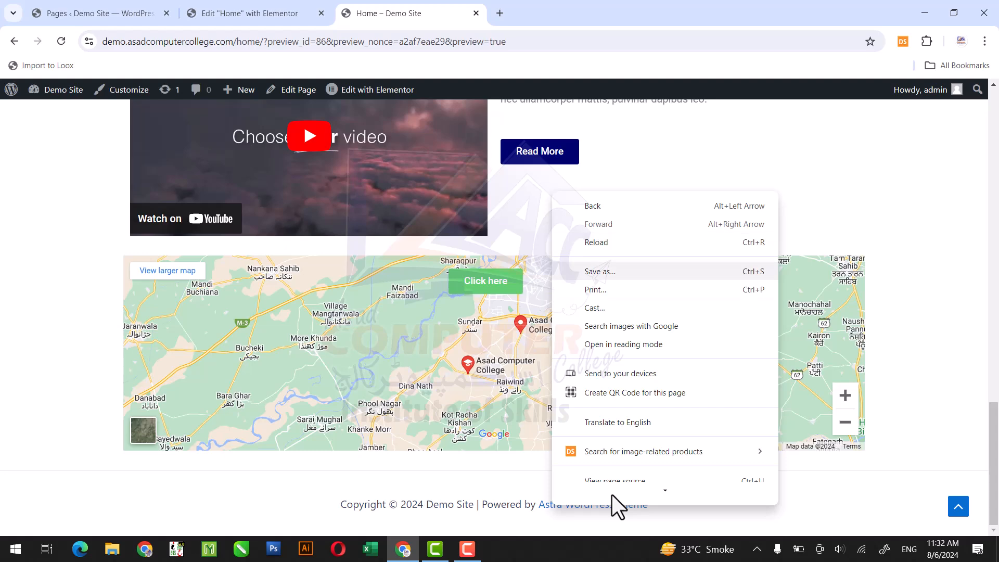
{"action": "key", "text": "Down"}
{"action": "key", "text": "Down"}
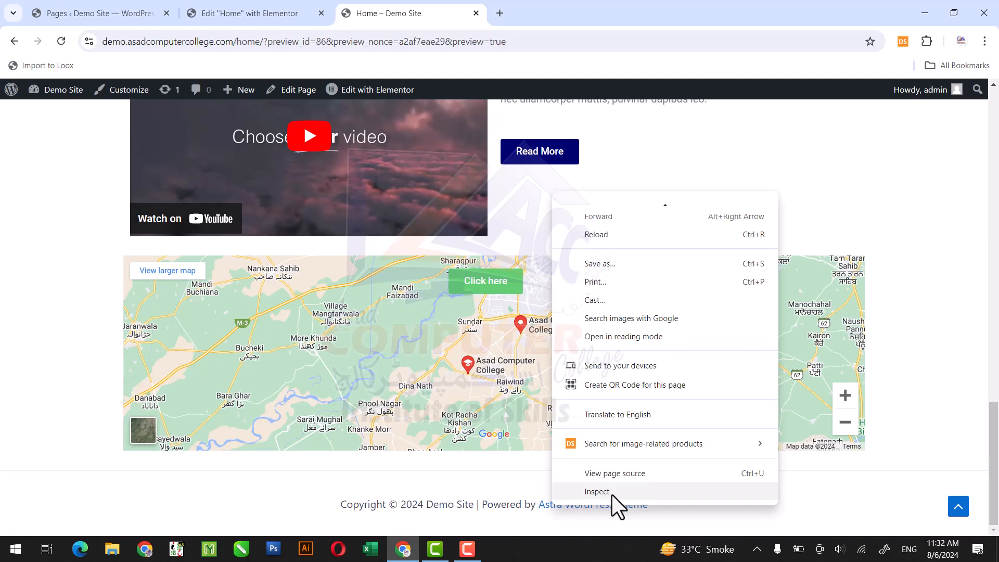
{"action": "key", "text": "Escape"}
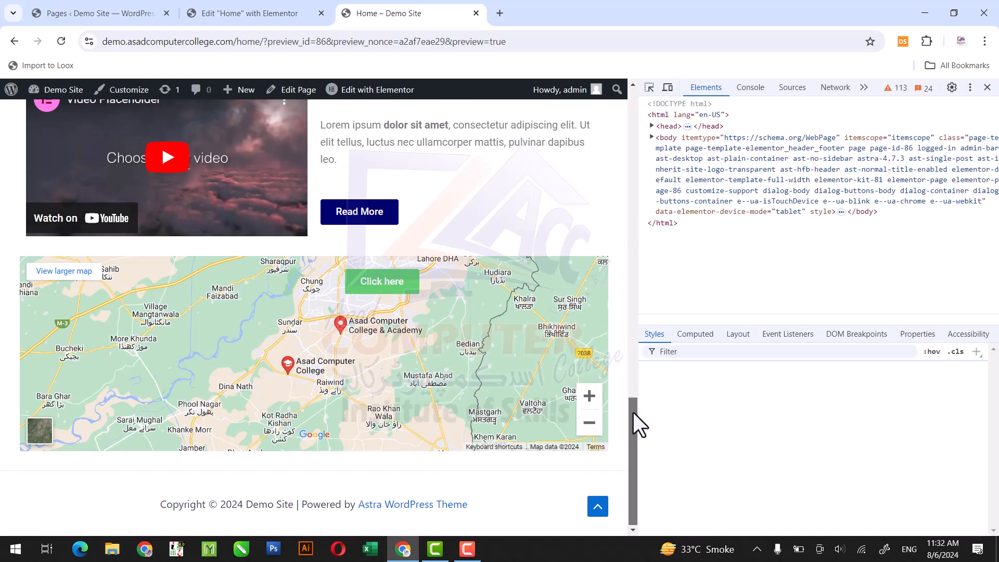
Emulate a 400 px wide responsive device, reload the preview and examine the image and button at the page's end.
{"action": "left_click", "coordinate": [668, 87]}
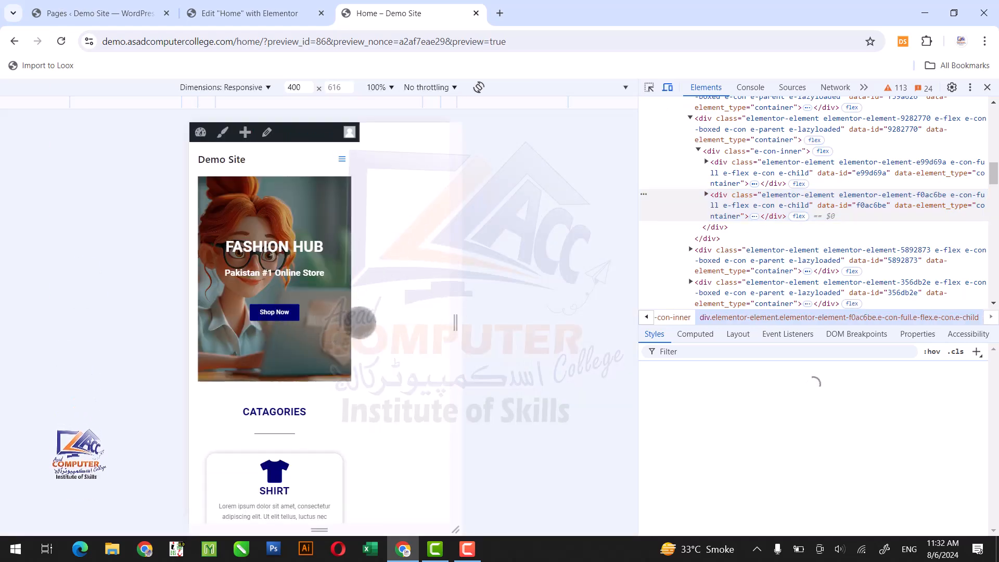
{"action": "right_click", "coordinate": [327, 253]}
{"action": "left_click", "coordinate": [300, 368]}
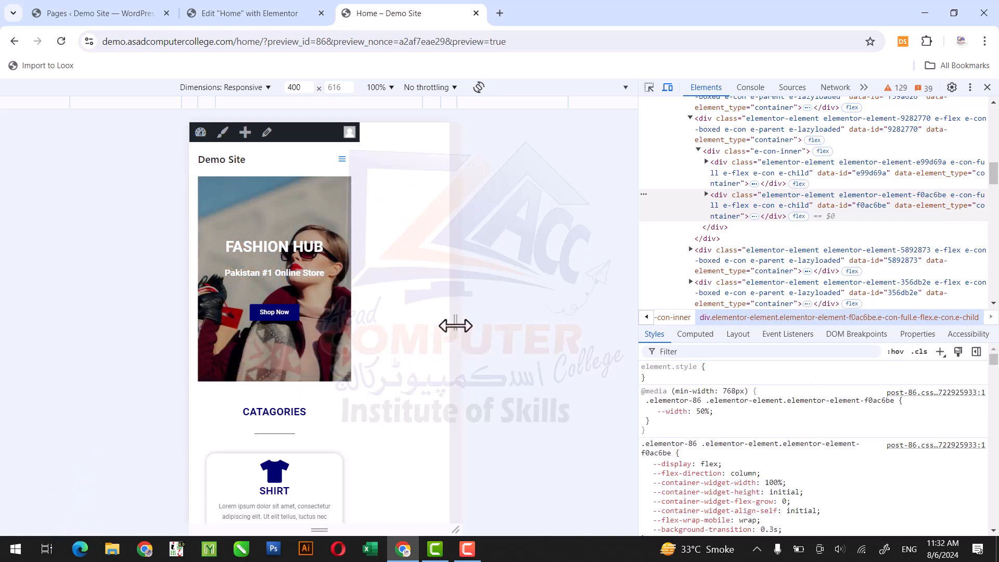
{"action": "scroll", "coordinate": [450, 327], "scroll_direction": "down", "scroll_amount": 20}
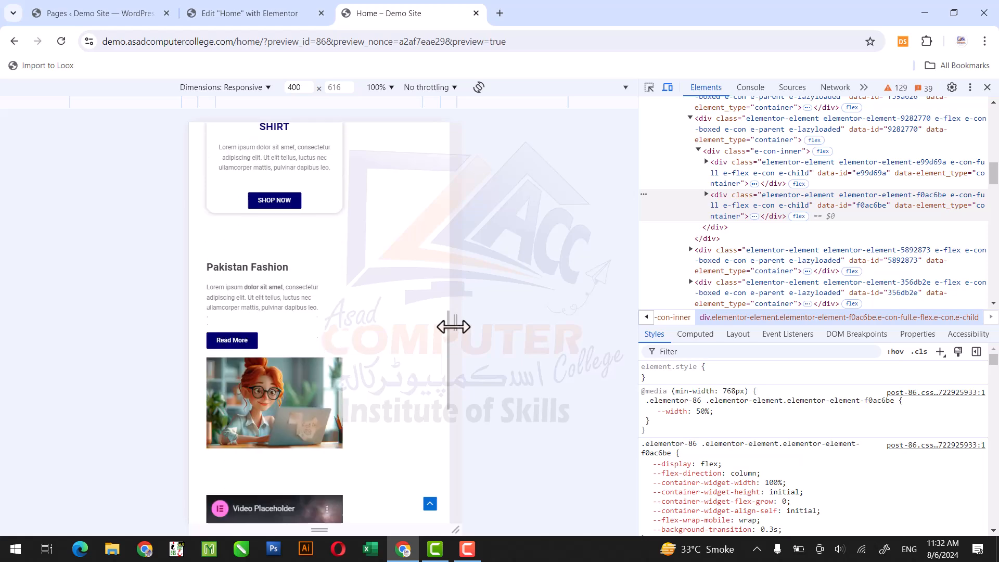
{"action": "scroll", "coordinate": [453, 327], "scroll_direction": "down", "scroll_amount": 1}
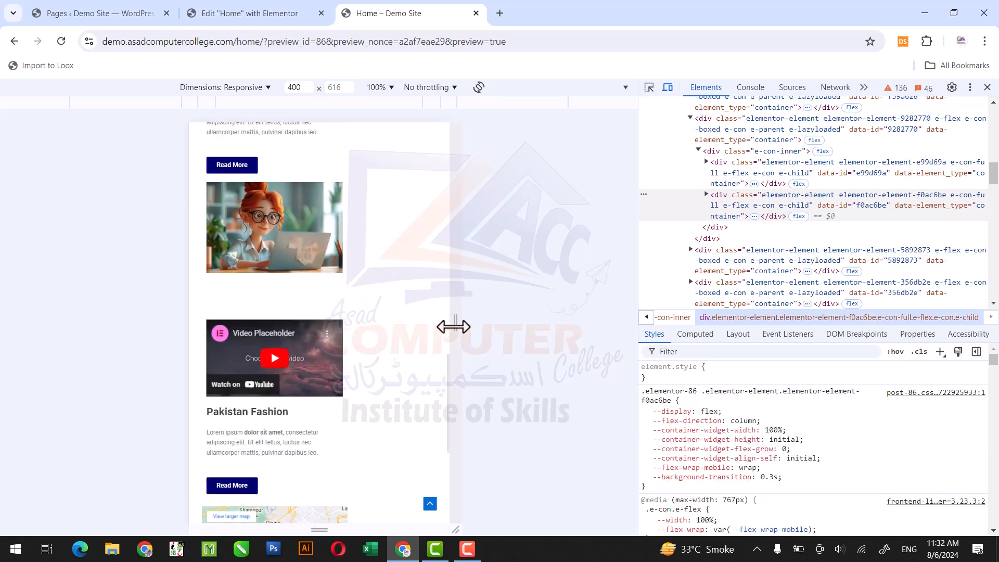
{"action": "scroll", "coordinate": [454, 326], "scroll_direction": "down", "scroll_amount": 5}
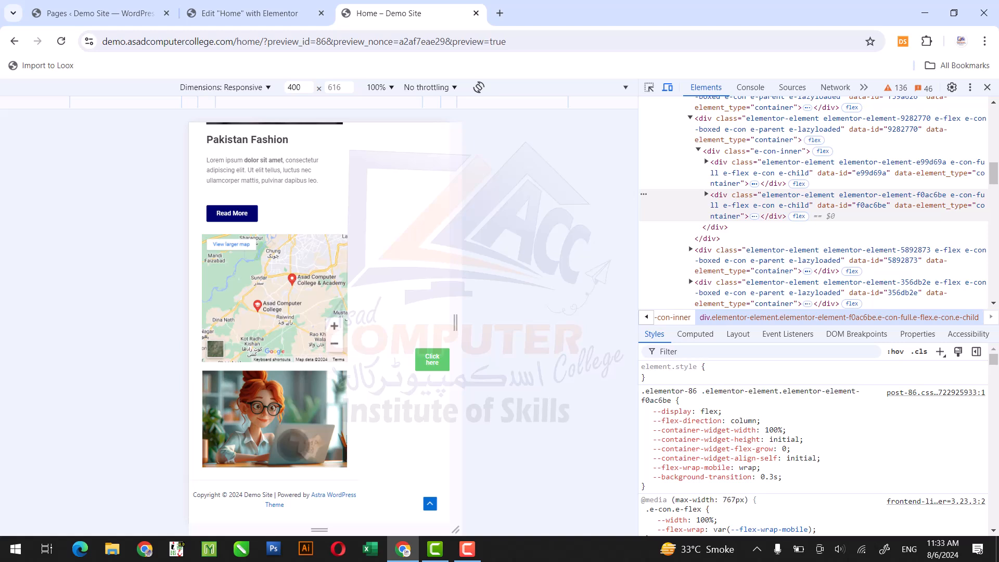
{"action": "left_click", "coordinate": [434, 362]}
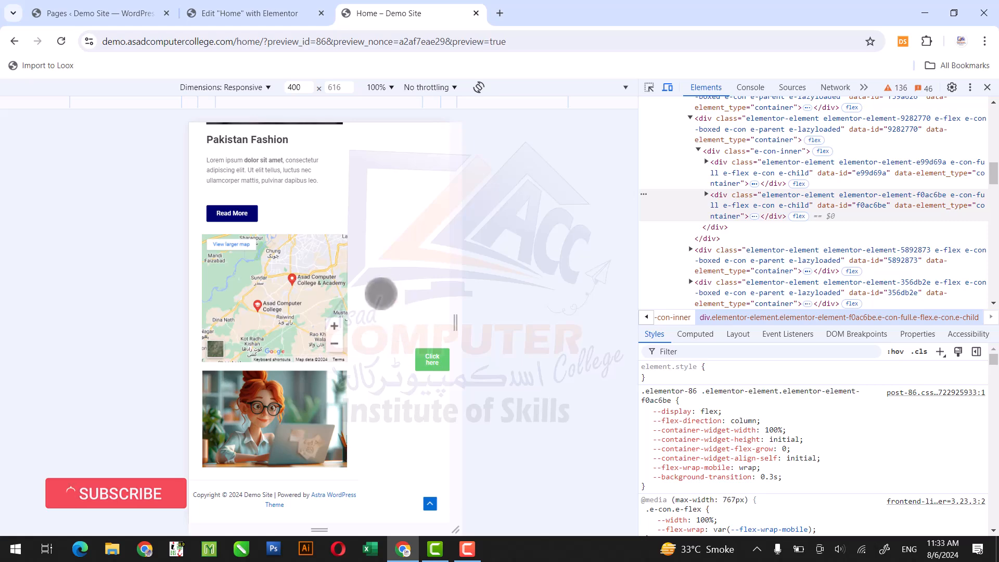
Return to the Elementor editor, show the page in the Mobile Portrait view and slightly widen the preview around the image.
{"action": "left_click", "coordinate": [257, 11]}
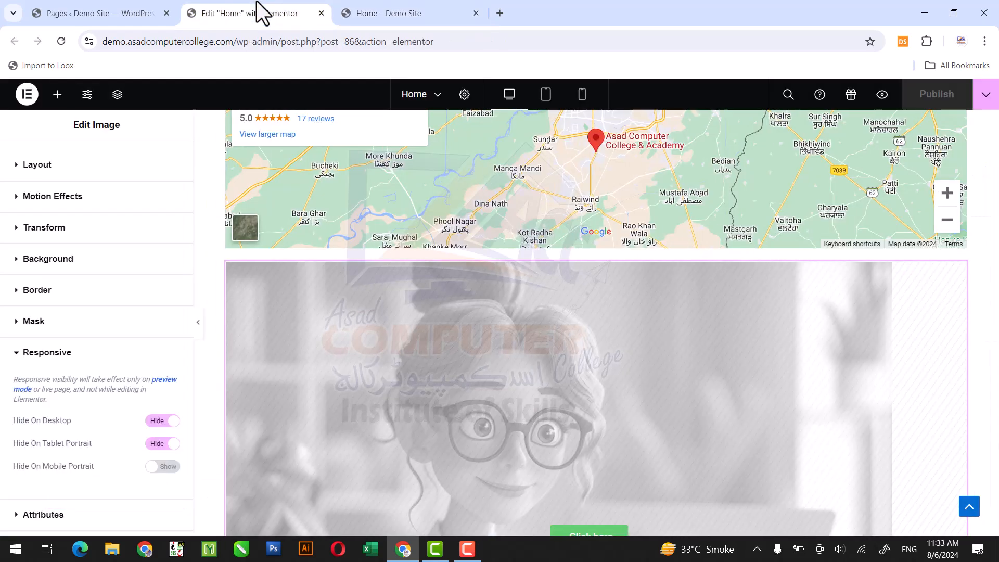
{"action": "left_click", "coordinate": [581, 93]}
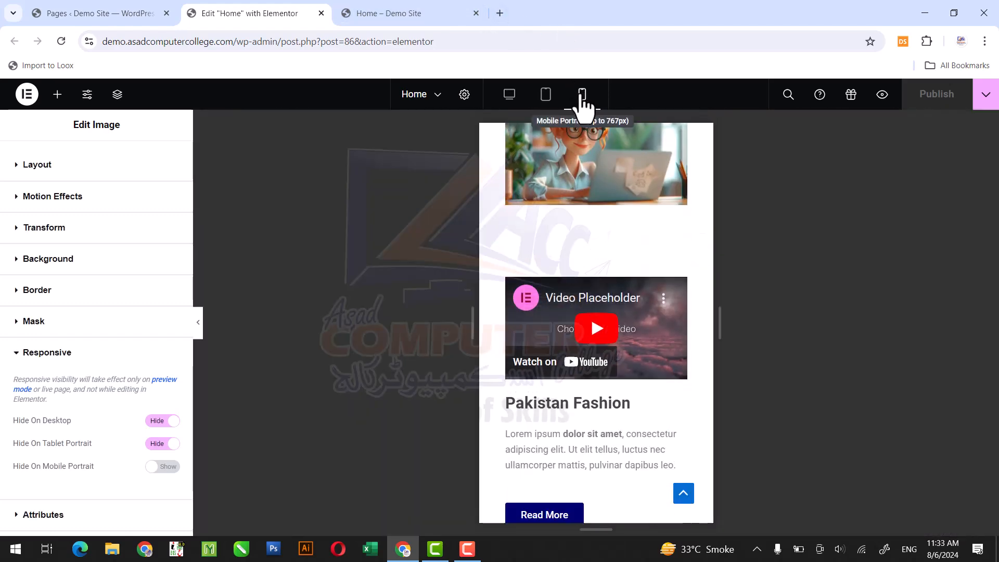
{"action": "scroll", "coordinate": [600, 206], "scroll_direction": "down", "scroll_amount": 1}
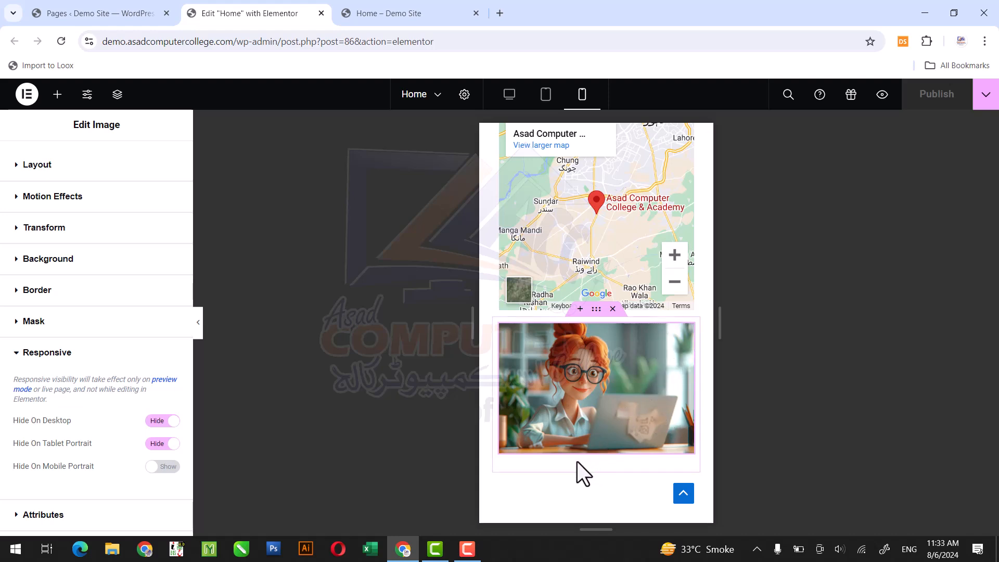
{"action": "mouse_move", "coordinate": [719, 315]}
{"action": "left_mouse_down"}
{"action": "mouse_move", "coordinate": [781, 315]}
{"action": "mouse_move", "coordinate": [729, 311]}
{"action": "left_mouse_up"}
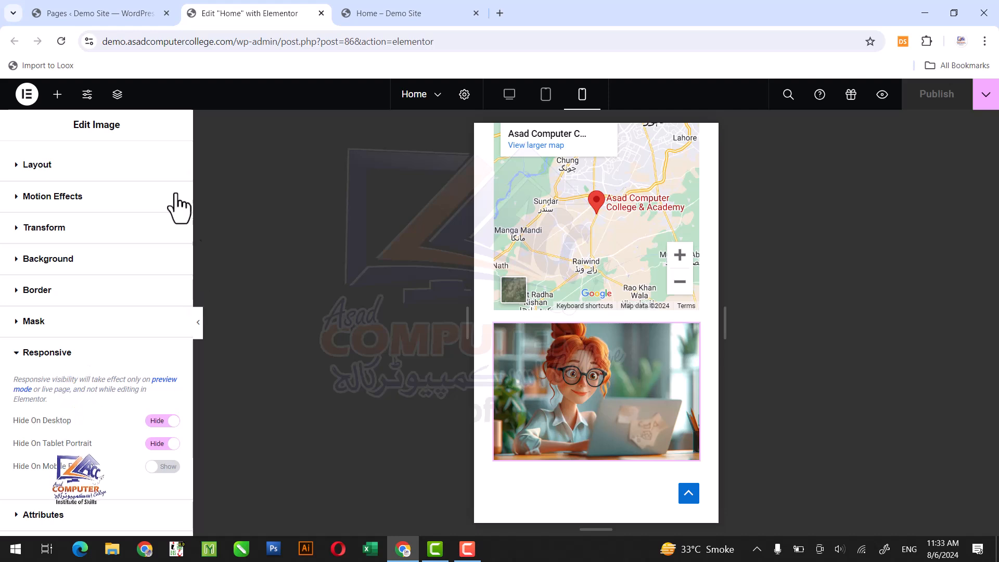
Select the button in the last container of the page structure and set all its mobile margins to 0, with the values unlinked.
{"action": "left_click", "coordinate": [117, 94]}
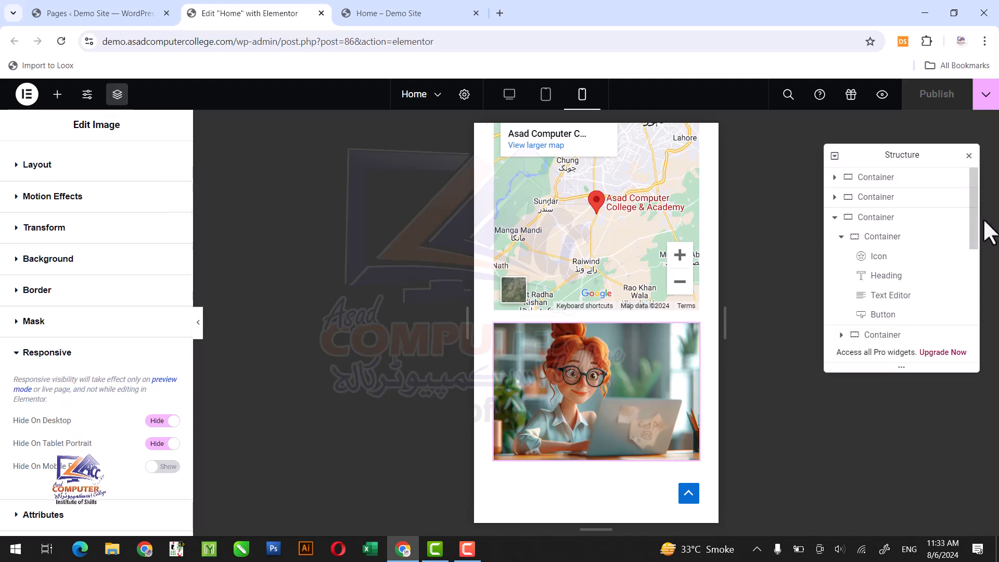
{"action": "left_click_drag", "start_coordinate": [974, 218], "coordinate": [994, 323]}
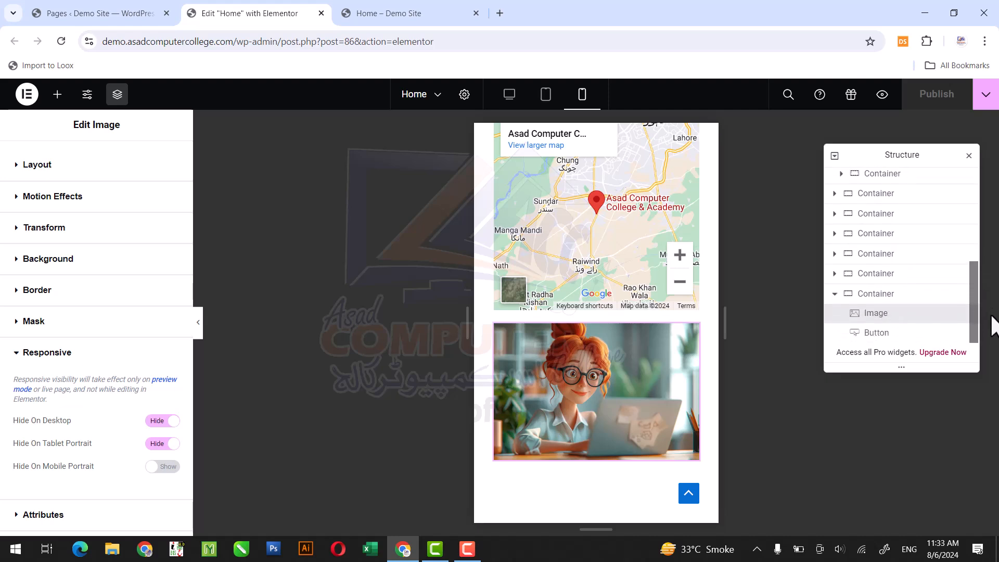
{"action": "left_click", "coordinate": [903, 339]}
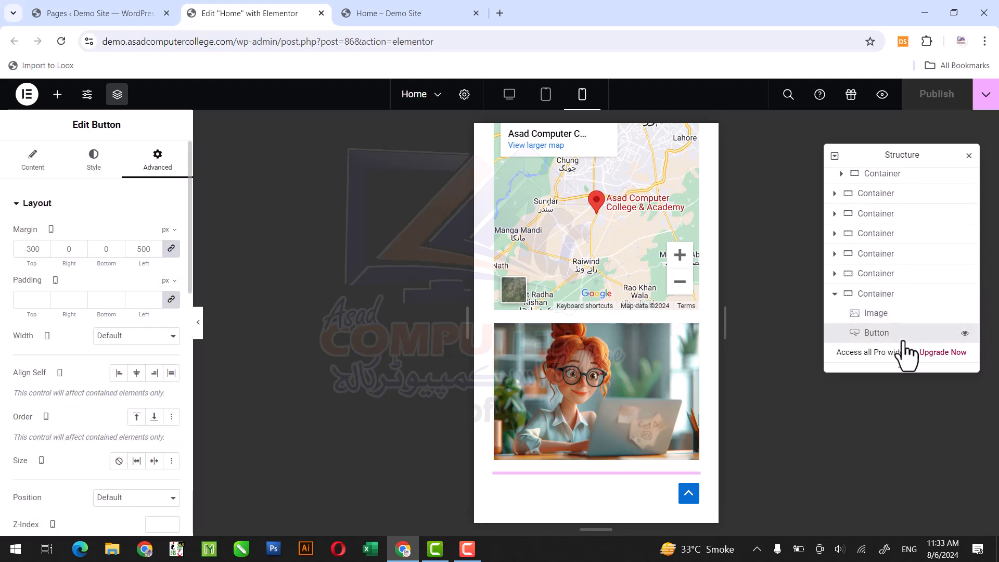
{"action": "left_click", "coordinate": [170, 249]}
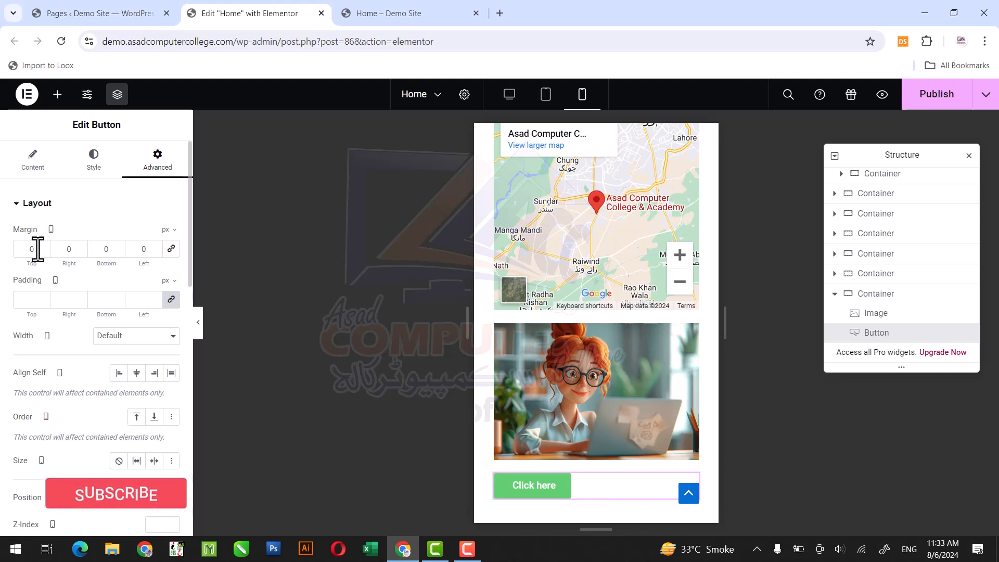
Set the button's mobile top margin to -150 px so that it overlaps the image.
{"action": "left_click_drag", "start_coordinate": [36, 253], "coordinate": [21, 255]}
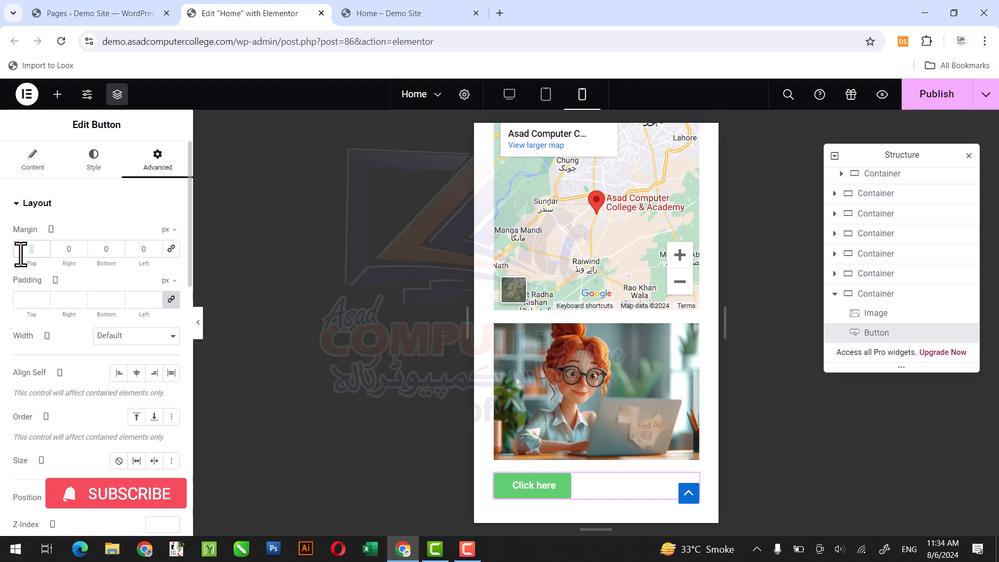
{"action": "type", "text": "-10"}
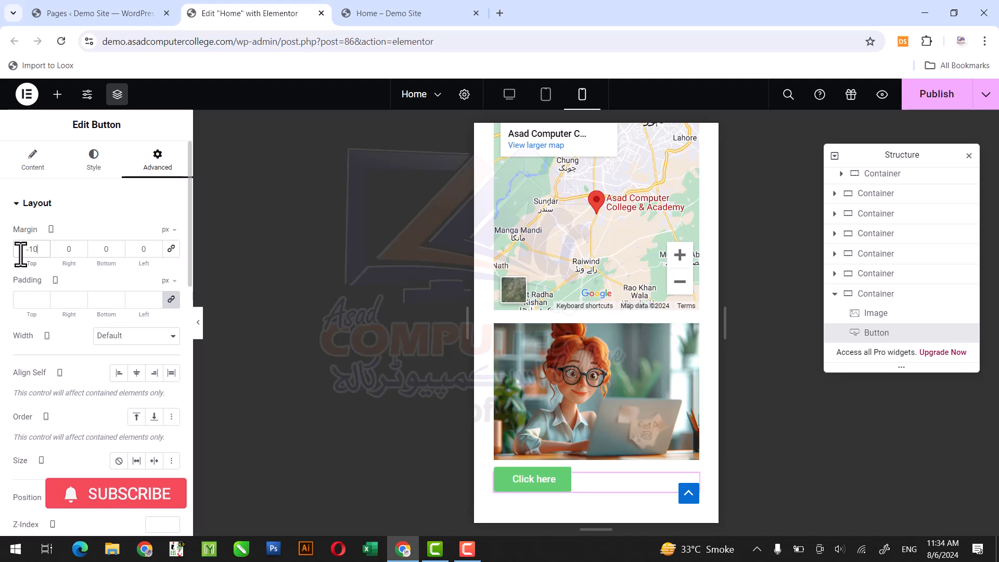
{"action": "type", "text": "0"}
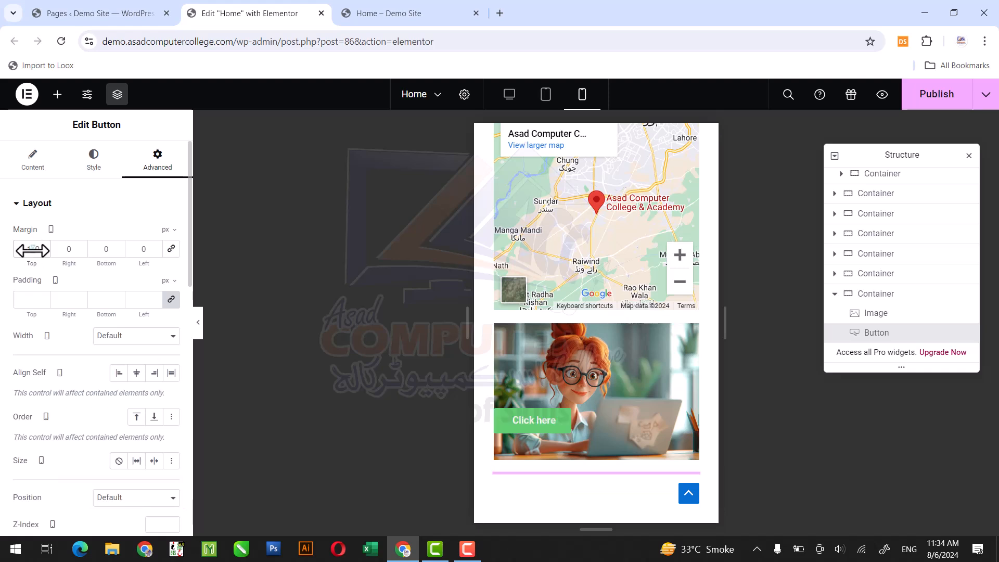
{"action": "type", "text": "5"}
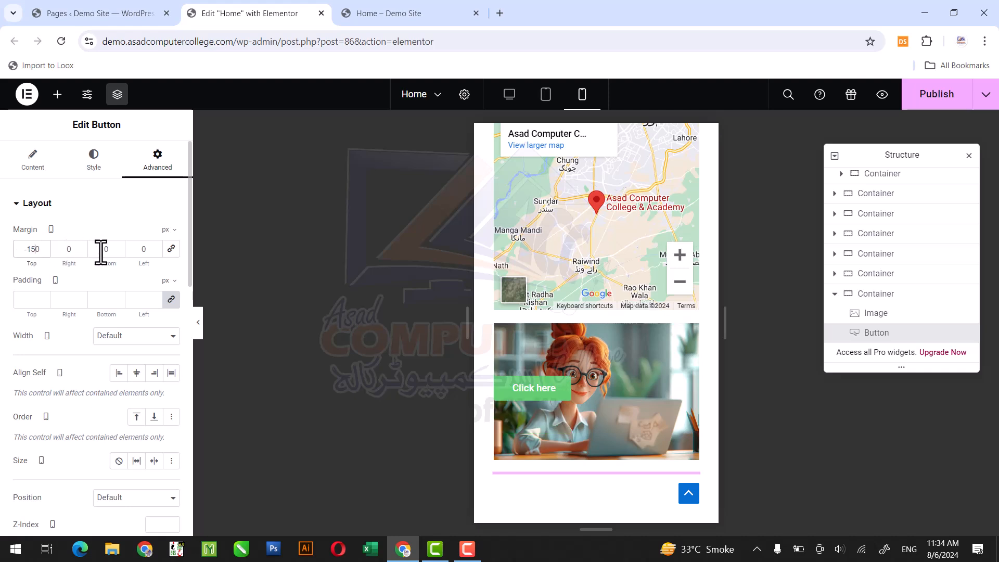
Try a mobile left margin of 50 px on the button, set it to 70 px, and publish the page.
{"action": "left_click", "coordinate": [157, 250]}
{"action": "left_click_drag", "start_coordinate": [158, 251], "coordinate": [133, 254]}
{"action": "type", "text": "50"}
{"action": "left_click_drag", "start_coordinate": [157, 250], "coordinate": [125, 252]}
{"action": "type", "text": "70"}
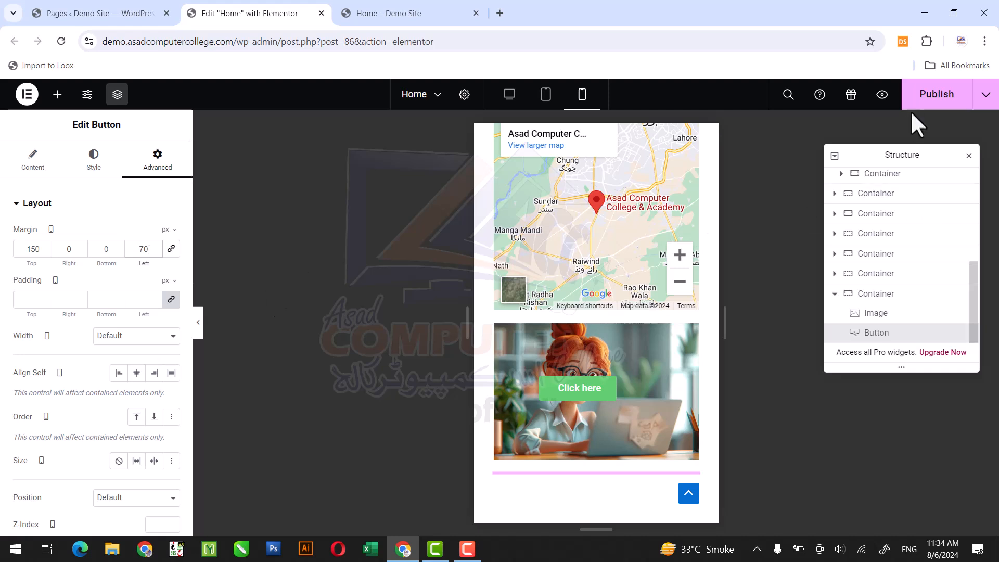
{"action": "left_click", "coordinate": [927, 102]}
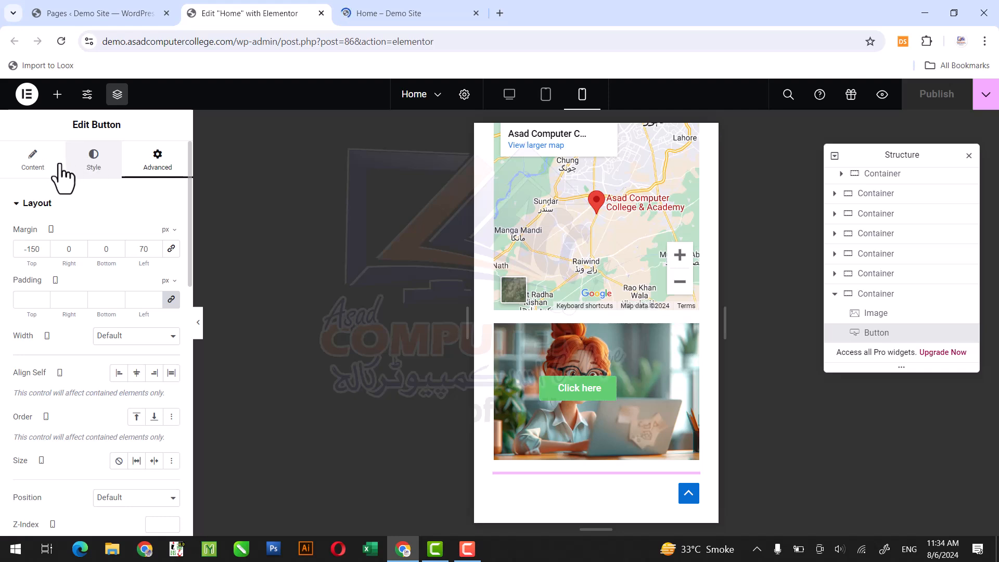
Look through the button's Style settings and open its Content settings.
{"action": "left_click", "coordinate": [81, 171]}
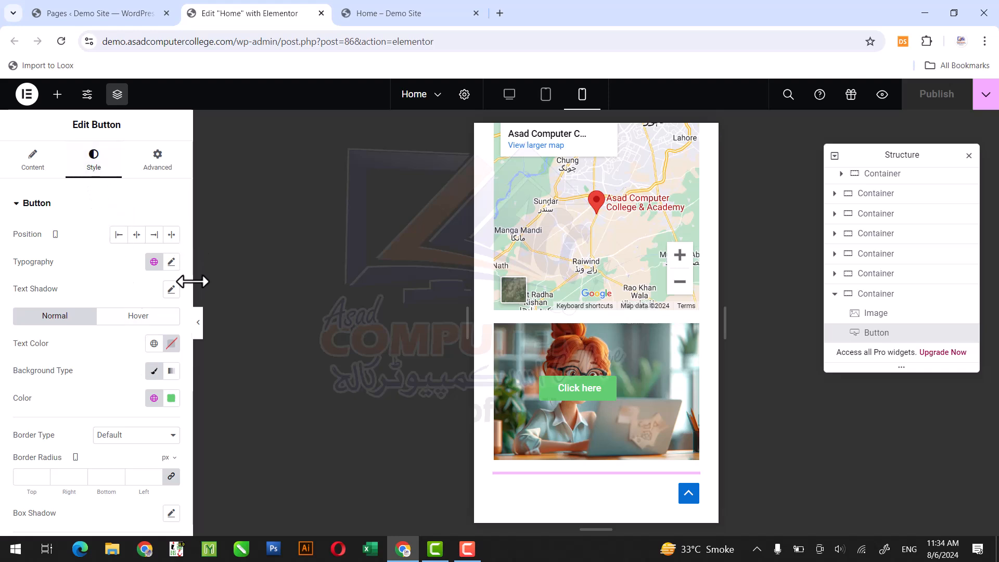
{"action": "scroll", "coordinate": [190, 308], "scroll_direction": "down", "scroll_amount": 4}
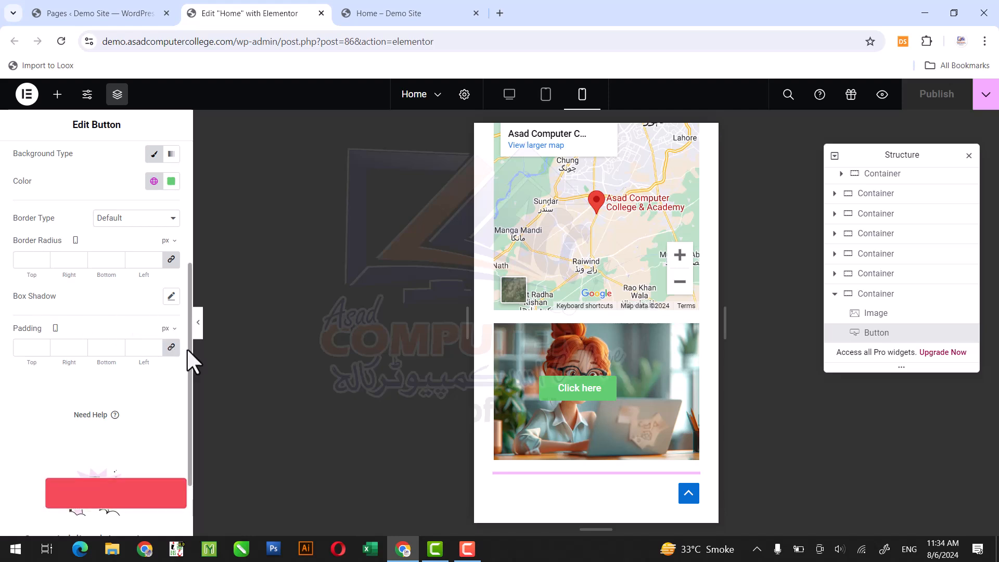
{"action": "scroll", "coordinate": [174, 252], "scroll_direction": "up", "scroll_amount": 4}
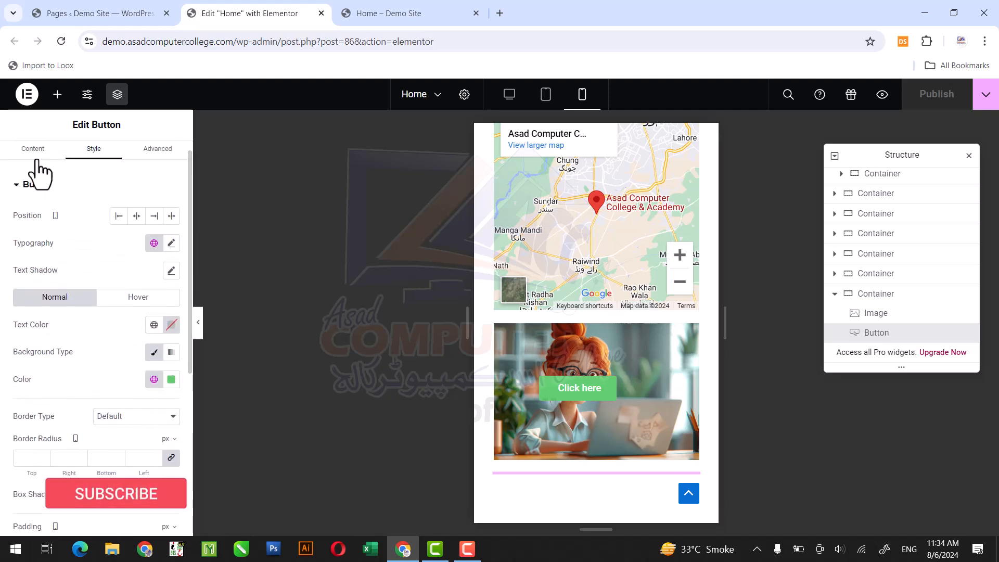
{"action": "left_click", "coordinate": [33, 154]}
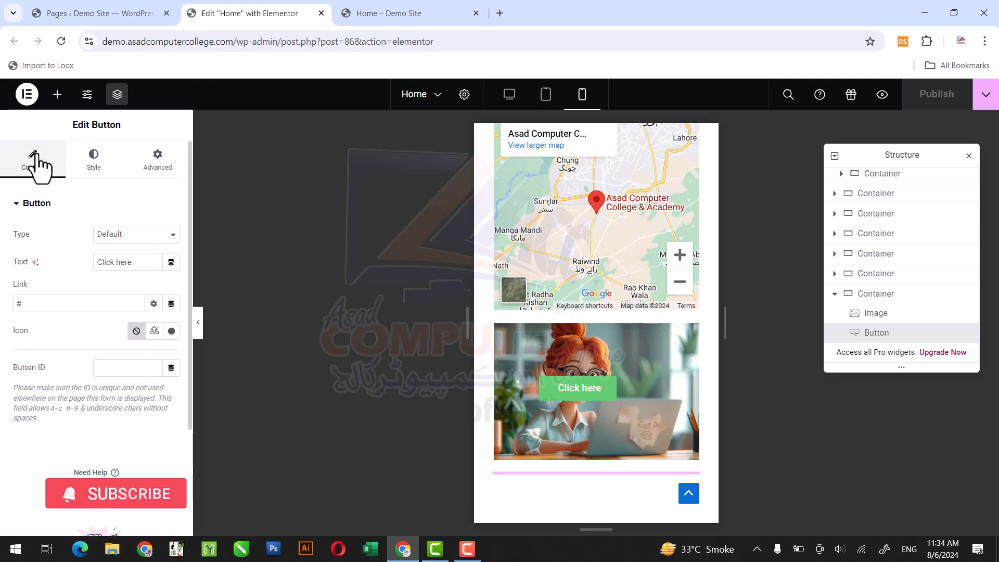
Try the button types Info, Success, Warning and Danger, and set the type back to Default.
{"action": "left_click", "coordinate": [123, 236]}
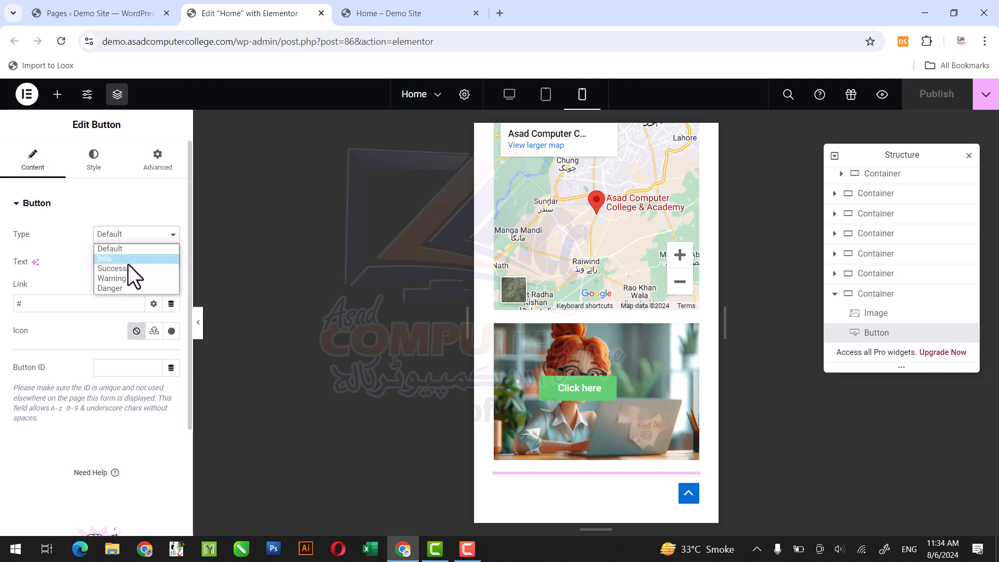
{"action": "left_click", "coordinate": [127, 262]}
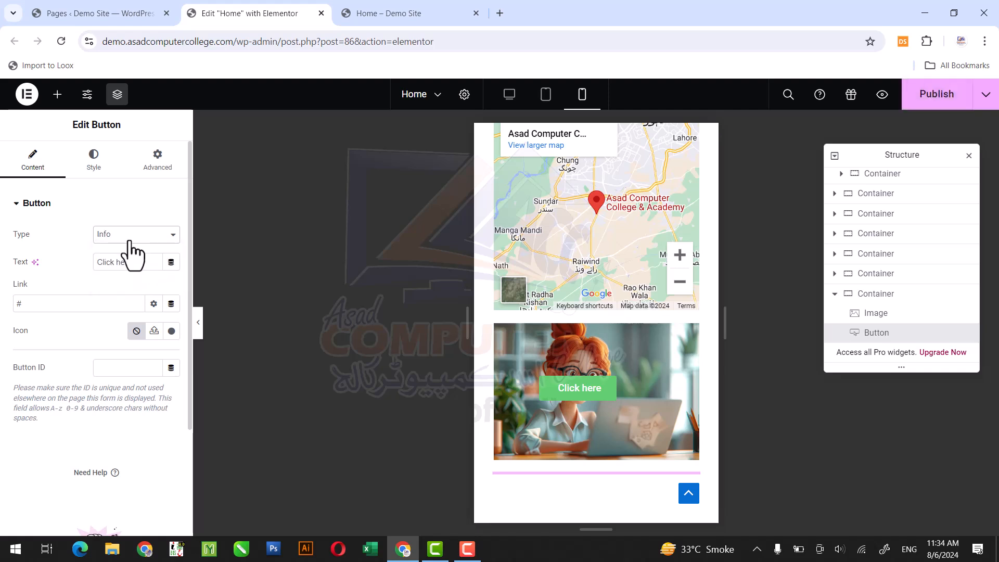
{"action": "left_click", "coordinate": [134, 244]}
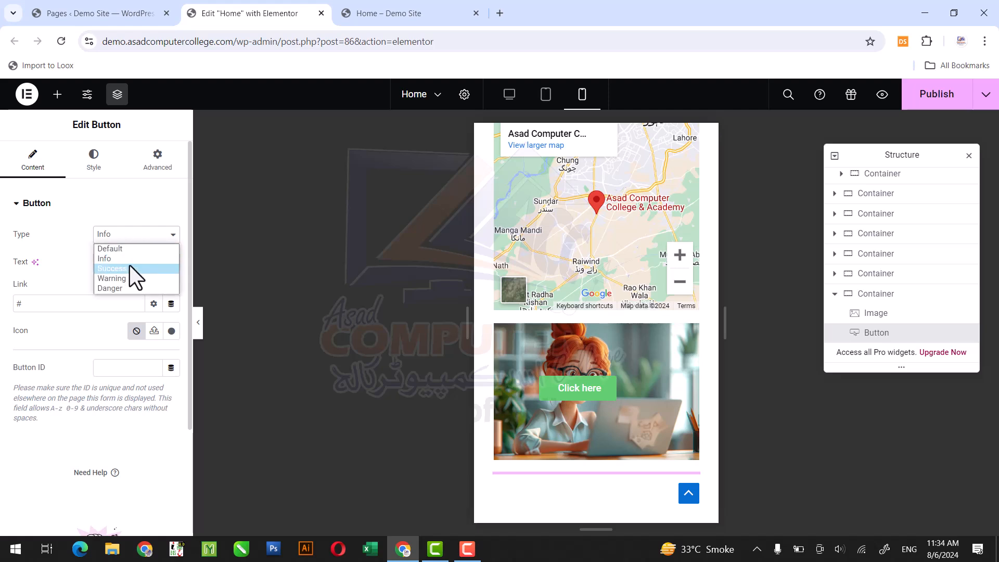
{"action": "left_click", "coordinate": [129, 268]}
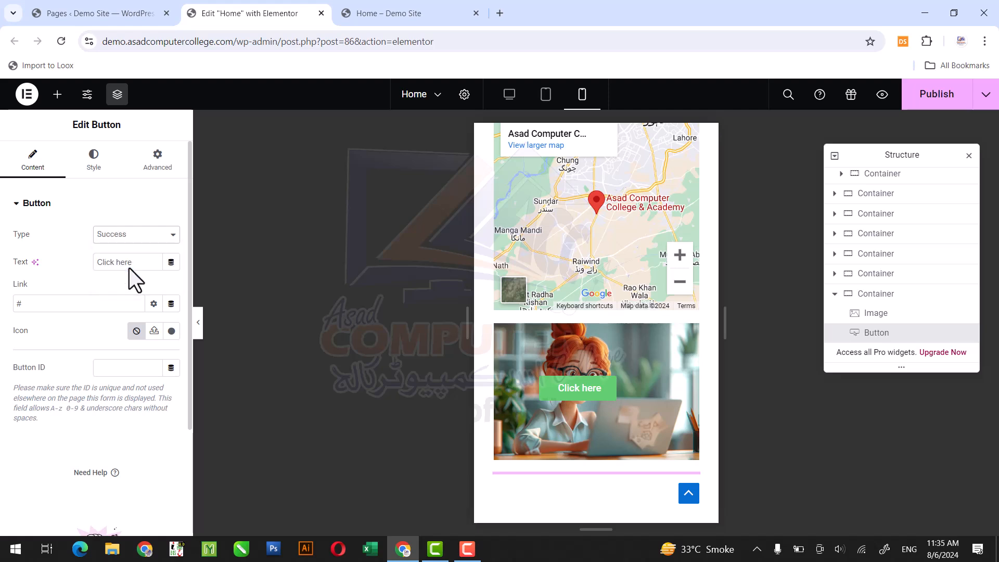
{"action": "left_click", "coordinate": [130, 245]}
{"action": "left_click", "coordinate": [129, 279]}
{"action": "left_click", "coordinate": [139, 241]}
{"action": "left_click", "coordinate": [129, 289]}
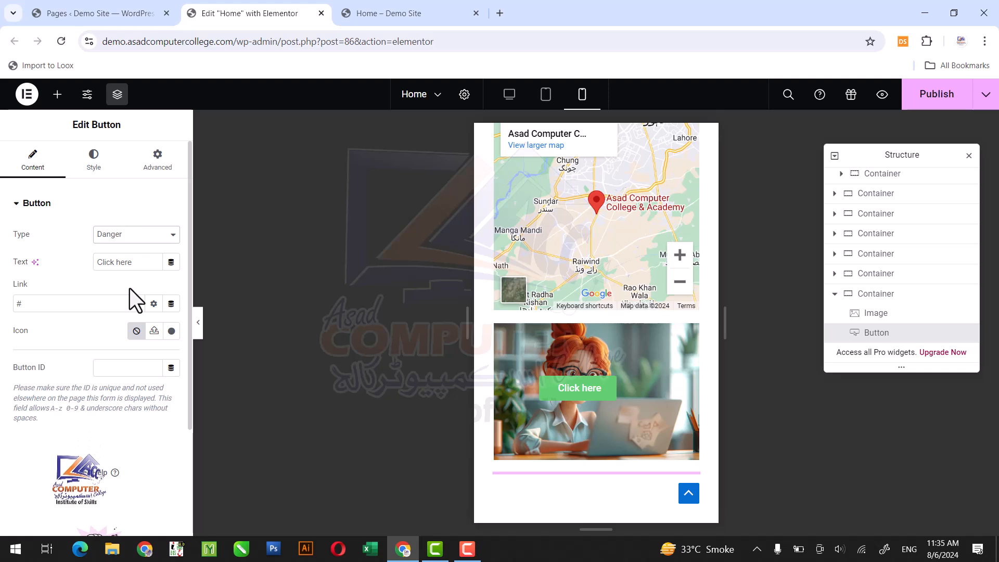
{"action": "left_click", "coordinate": [133, 238]}
{"action": "left_click", "coordinate": [130, 248]}
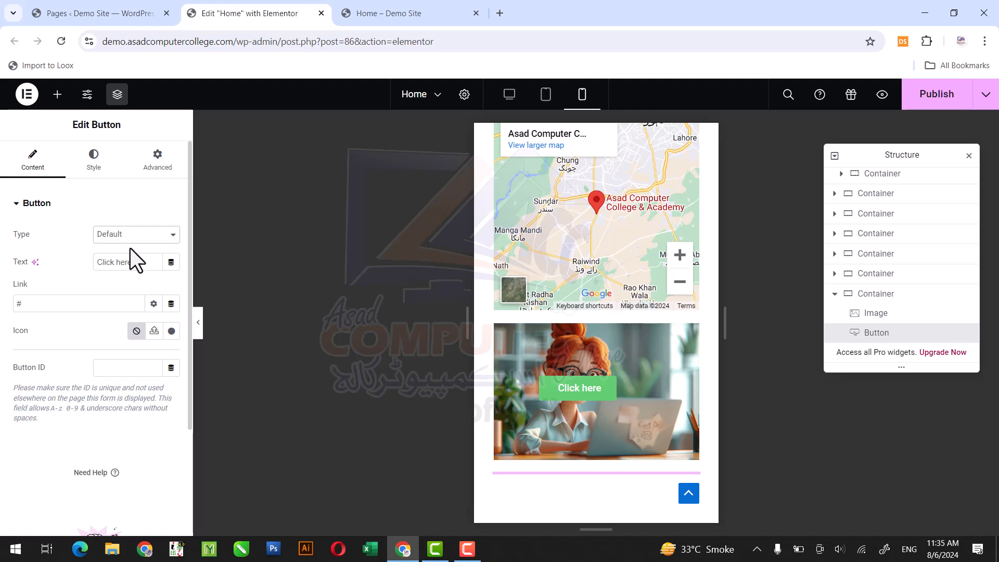
Try linked mobile padding values of 50, 20, 10 and 5 px in the button's Style settings.
{"action": "left_click", "coordinate": [94, 157]}
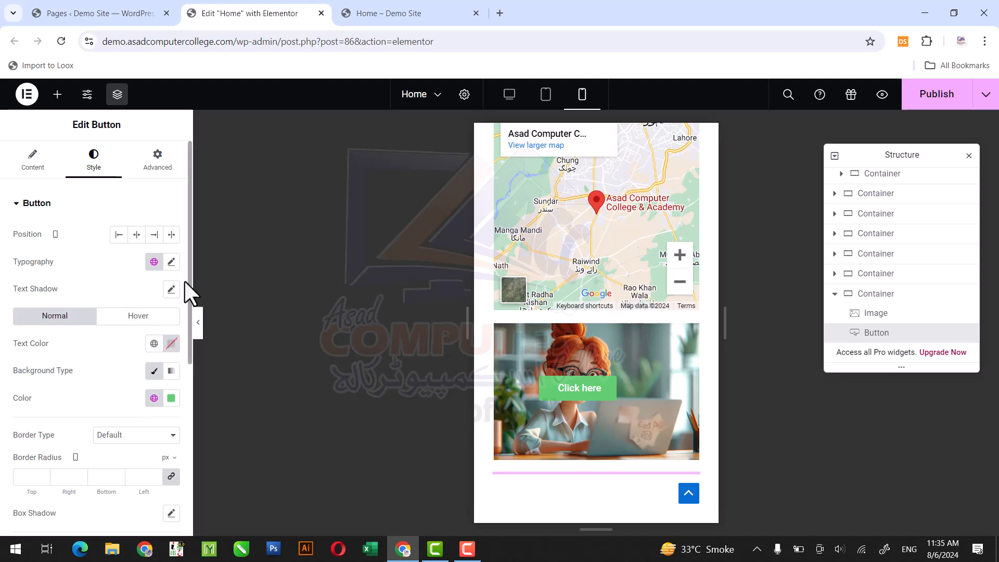
{"action": "left_click_drag", "start_coordinate": [189, 282], "coordinate": [195, 368]}
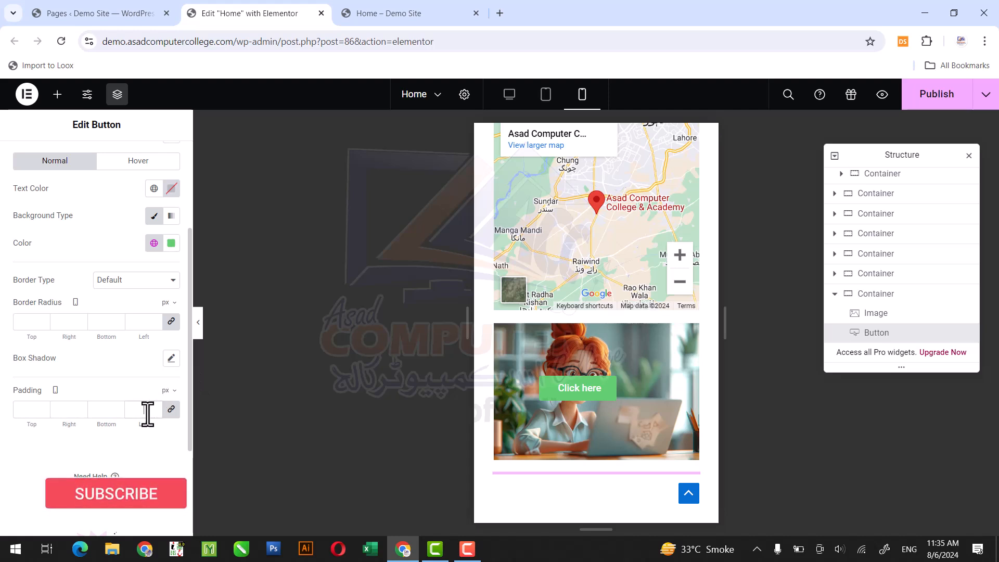
{"action": "type", "text": "-20"}
{"action": "left_click_drag", "start_coordinate": [151, 412], "coordinate": [132, 417]}
{"action": "type", "text": "50"}
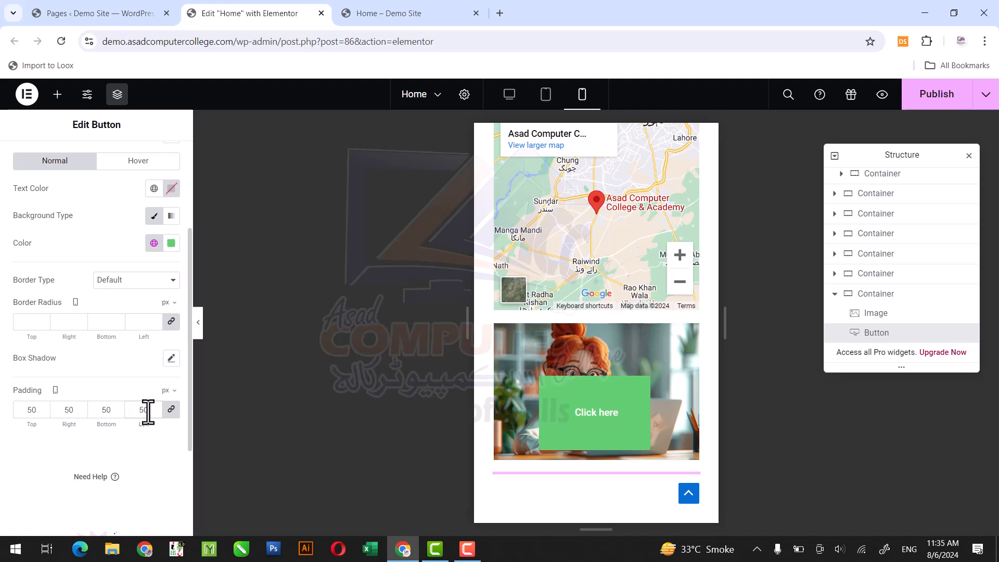
{"action": "left_click_drag", "start_coordinate": [148, 409], "coordinate": [133, 413]}
{"action": "type", "text": "20"}
{"action": "left_click_drag", "start_coordinate": [144, 412], "coordinate": [132, 413]}
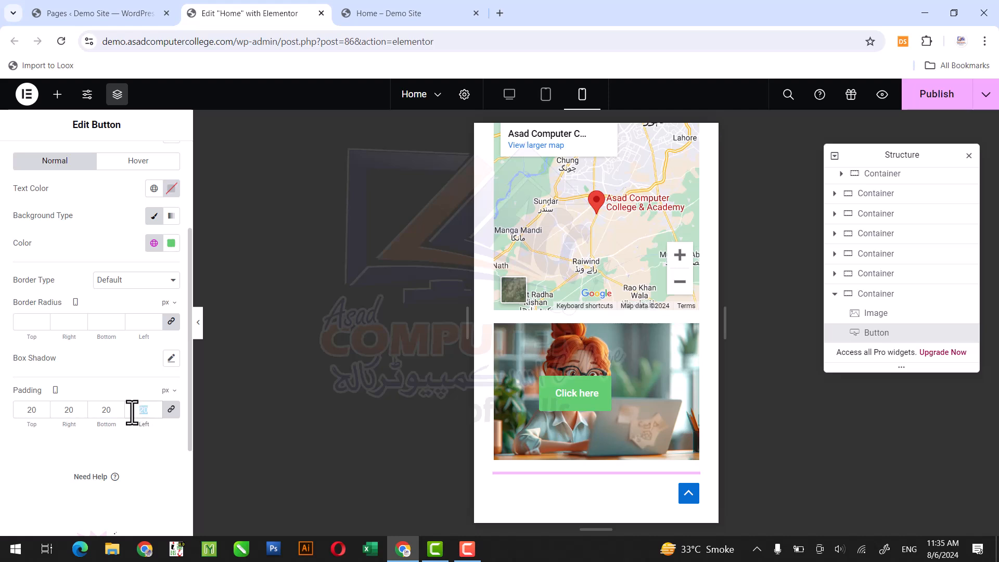
{"action": "type", "text": "10"}
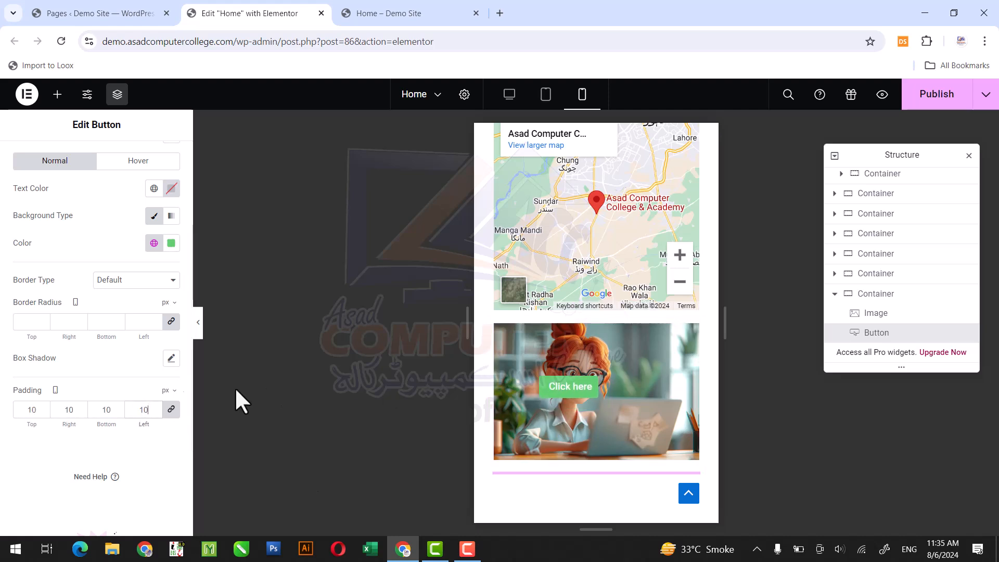
{"action": "left_click_drag", "start_coordinate": [149, 410], "coordinate": [136, 410]}
{"action": "type", "text": "5"}
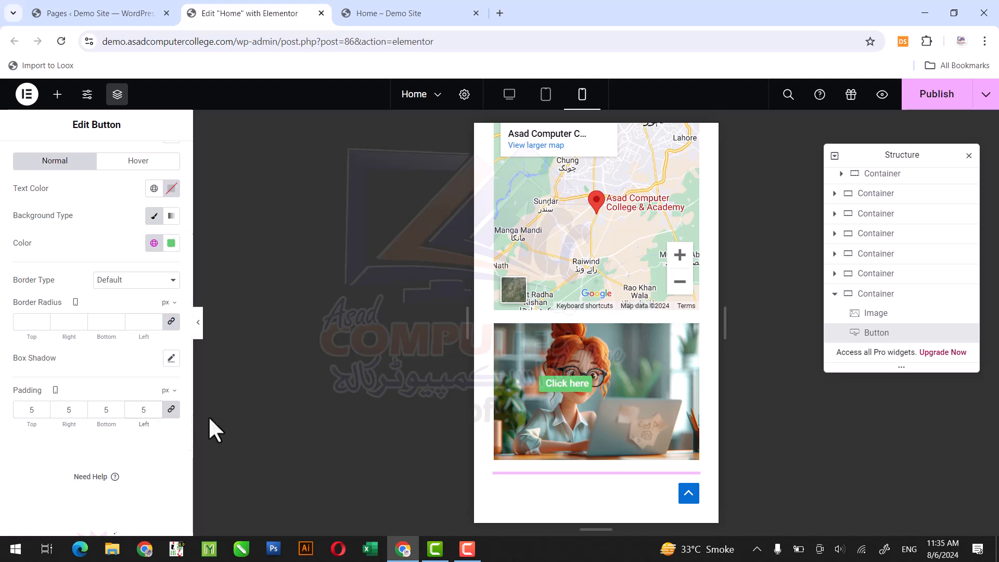
Set the button's mobile padding to 7 px on all sides and publish the page.
{"action": "left_click_drag", "start_coordinate": [144, 405], "coordinate": [136, 406]}
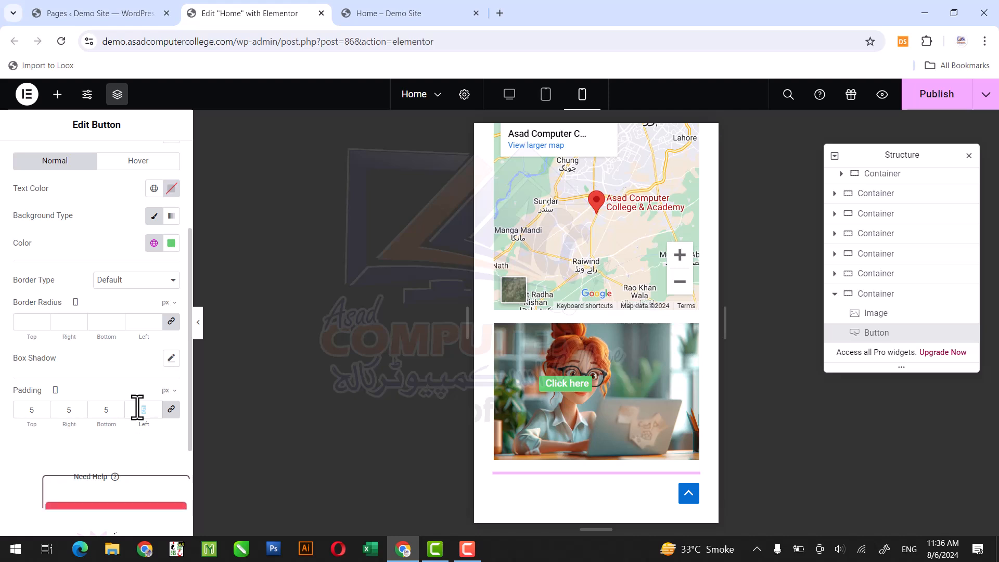
{"action": "type", "text": "7"}
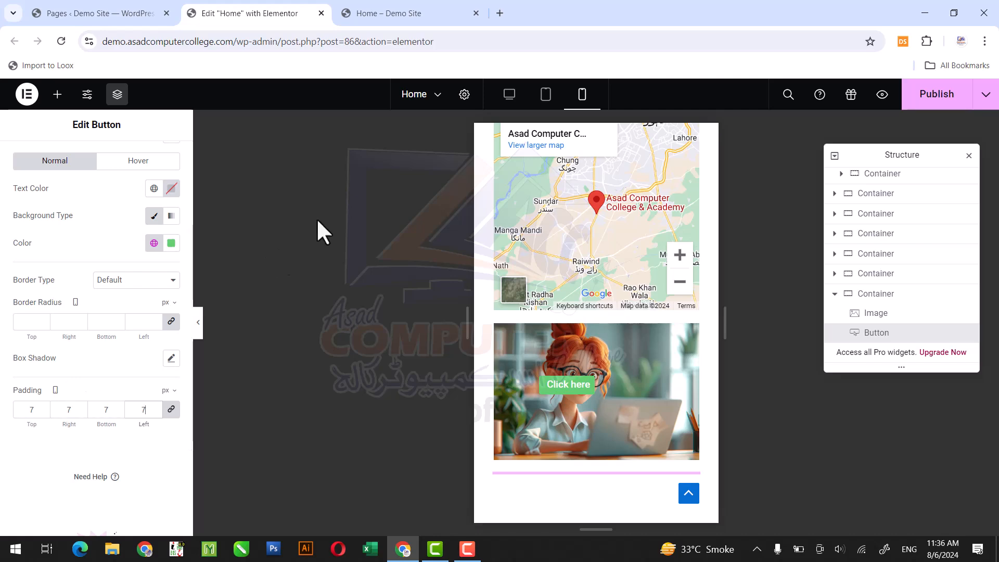
{"action": "left_click", "coordinate": [935, 96]}
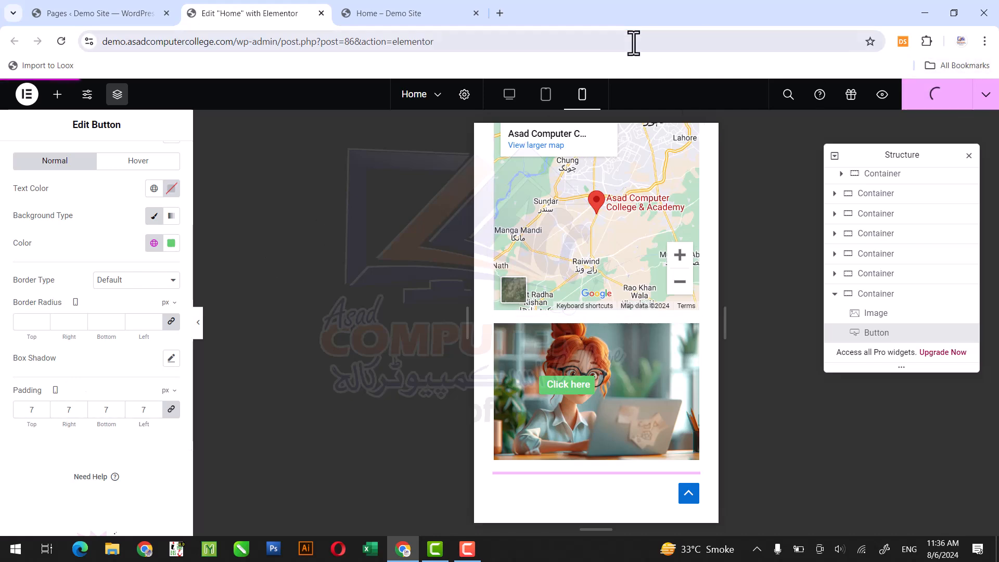
Switch to the Home page preview and examine the button over the image at the page's end in mobile width.
{"action": "left_click", "coordinate": [425, 2]}
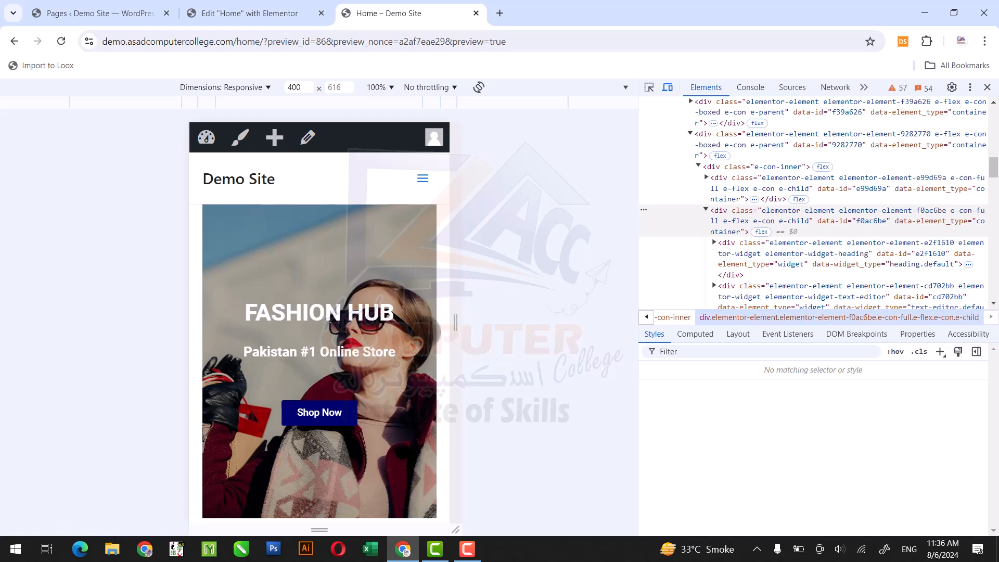
{"action": "right_click", "coordinate": [394, 365]}
{"action": "left_click_drag", "start_coordinate": [325, 354], "coordinate": [345, 259]}
{"action": "right_click", "coordinate": [339, 435]}
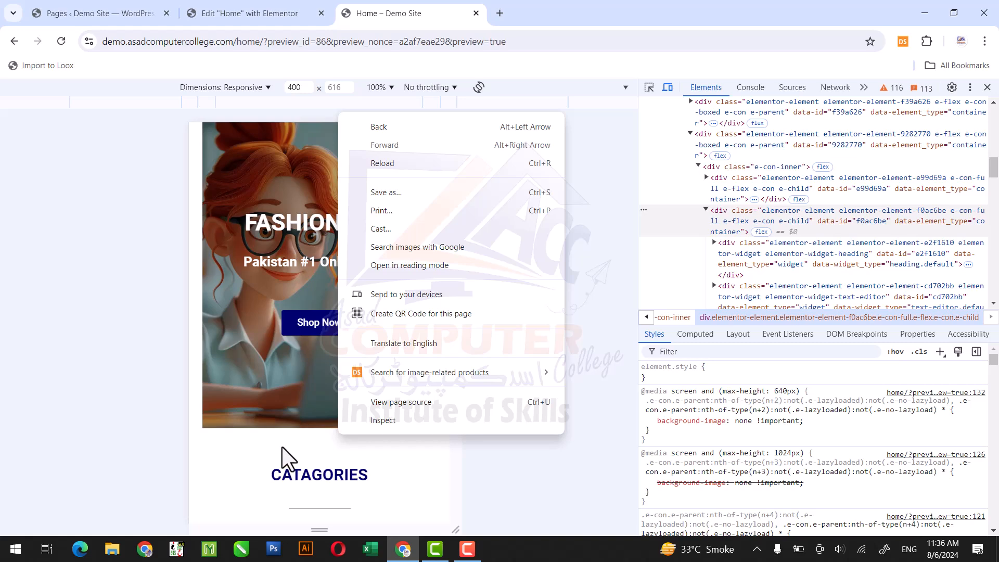
{"action": "left_click", "coordinate": [269, 470]}
{"action": "left_click_drag", "start_coordinate": [269, 469], "coordinate": [312, 241]}
{"action": "left_click_drag", "start_coordinate": [302, 354], "coordinate": [323, 219]}
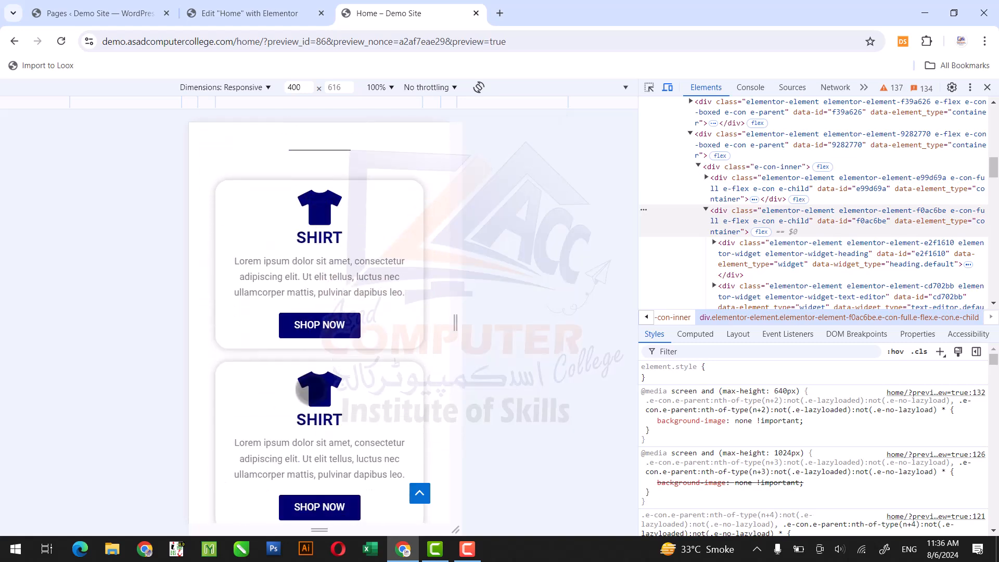
{"action": "scroll", "coordinate": [311, 390], "scroll_direction": "down", "scroll_amount": 11}
{"action": "scroll", "coordinate": [311, 389], "scroll_direction": "down", "scroll_amount": 13}
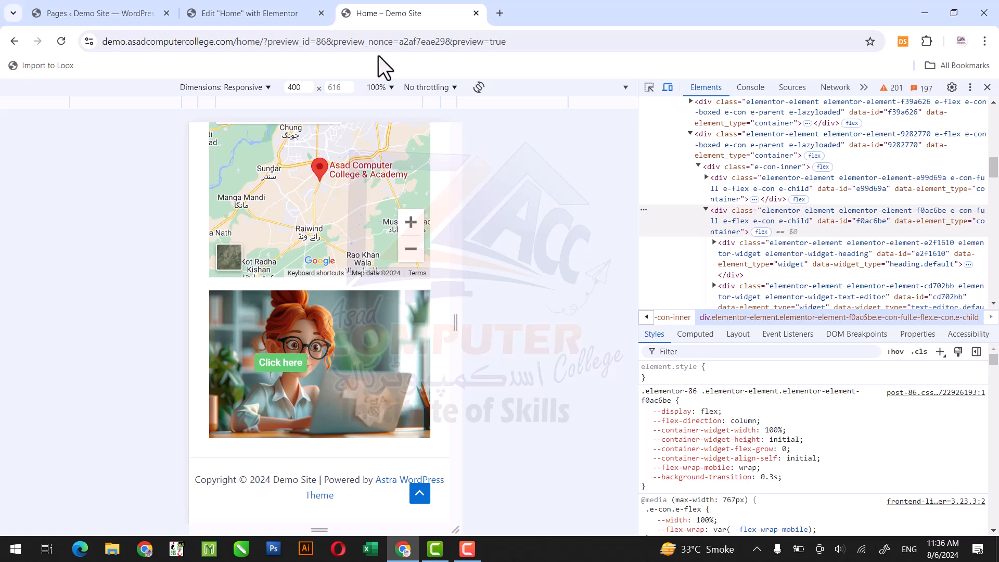
Leave the mobile emulation, close the developer tools, and check the end of the page at desktop width.
{"action": "left_click", "coordinate": [670, 90]}
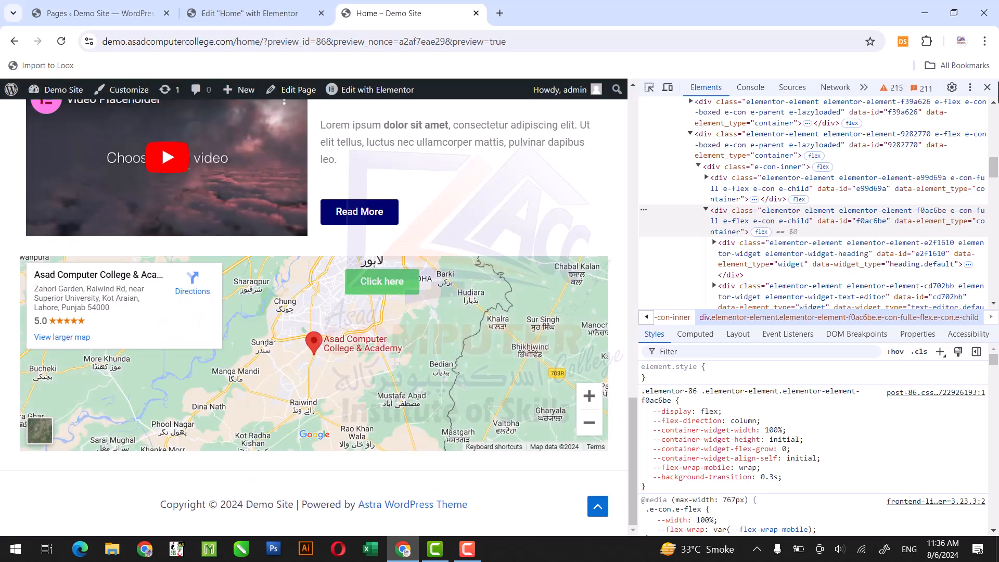
{"action": "left_click", "coordinate": [987, 88]}
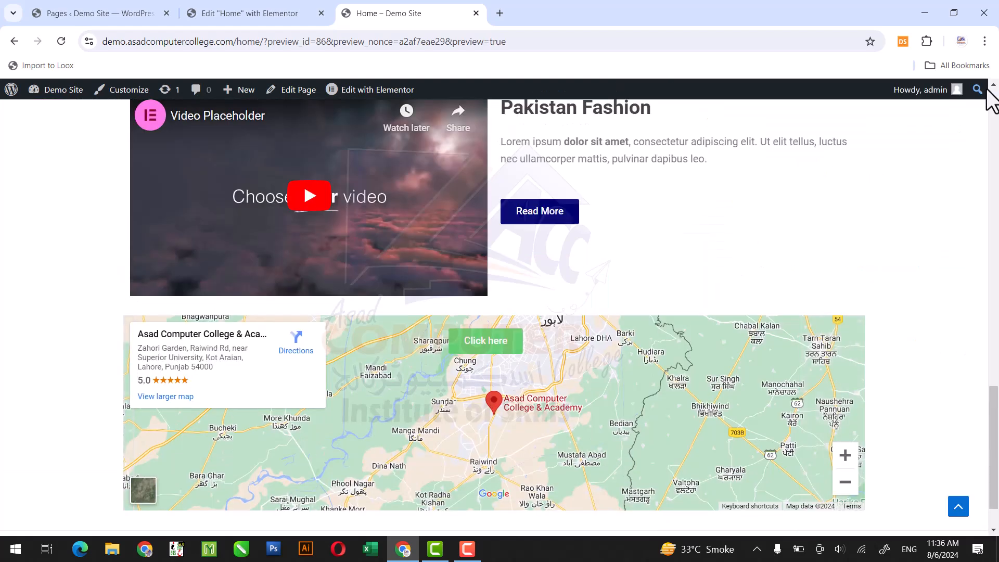
{"action": "left_click_drag", "start_coordinate": [994, 401], "coordinate": [993, 468]}
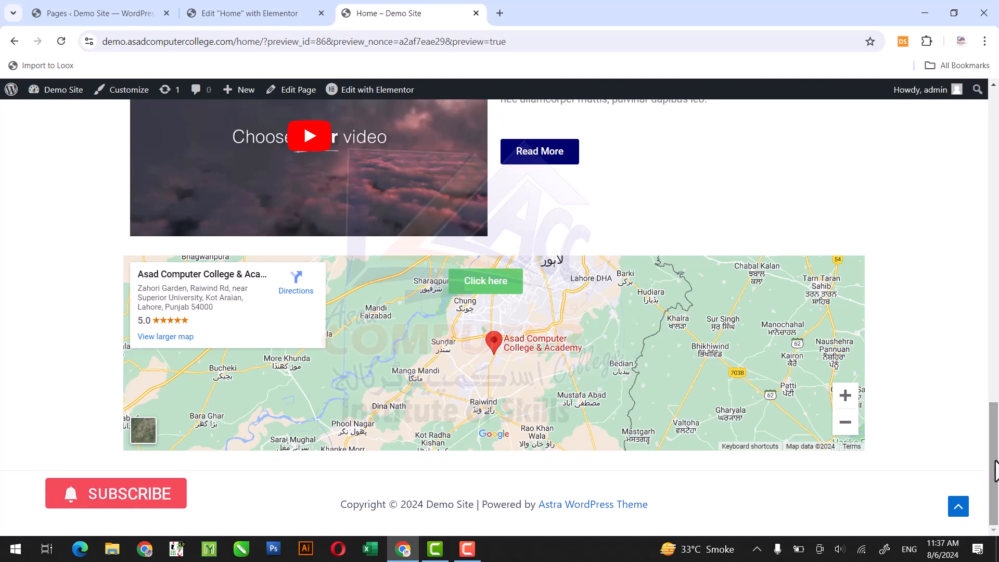
Return to the Elementor editor, switch to desktop view, and open the Responsive settings of the last container's image.
{"action": "left_click", "coordinate": [258, 11]}
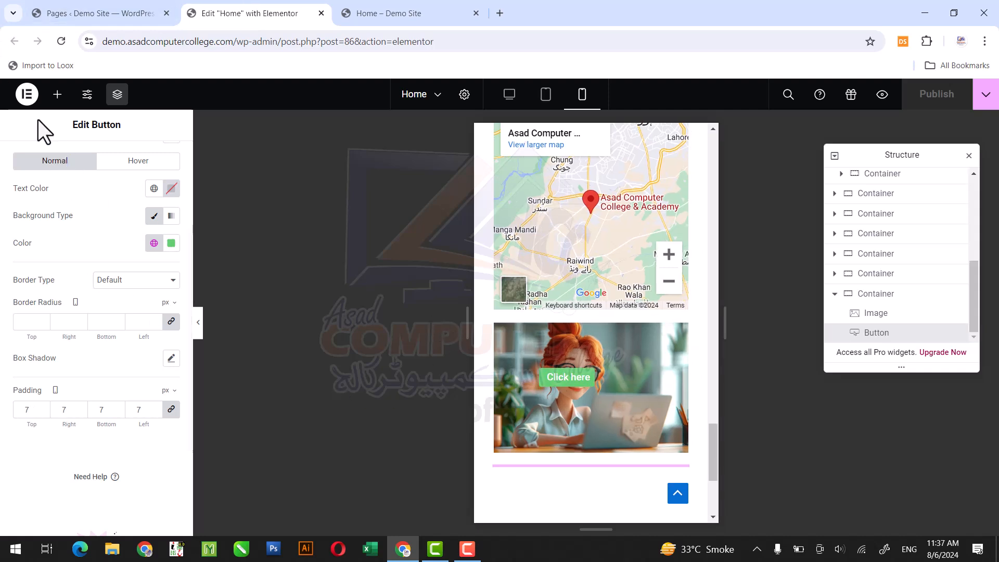
{"action": "left_click", "coordinate": [512, 102]}
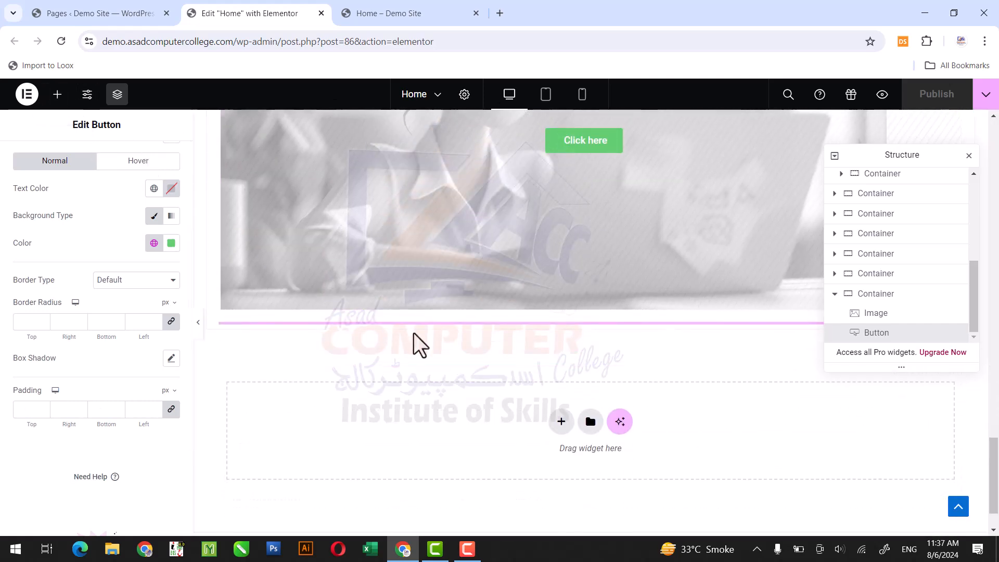
{"action": "left_click", "coordinate": [461, 278]}
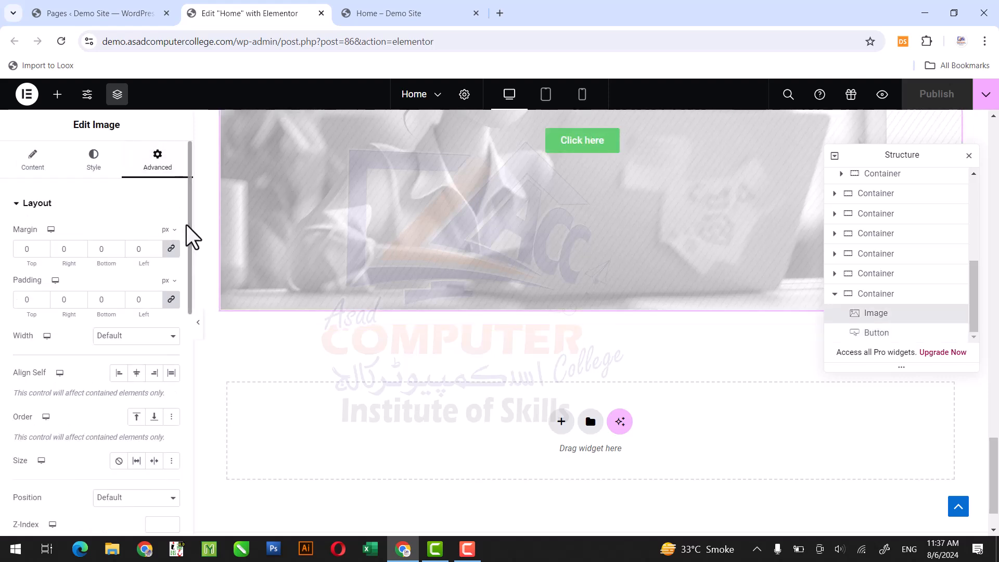
{"action": "scroll", "coordinate": [195, 237], "scroll_direction": "down", "scroll_amount": 5}
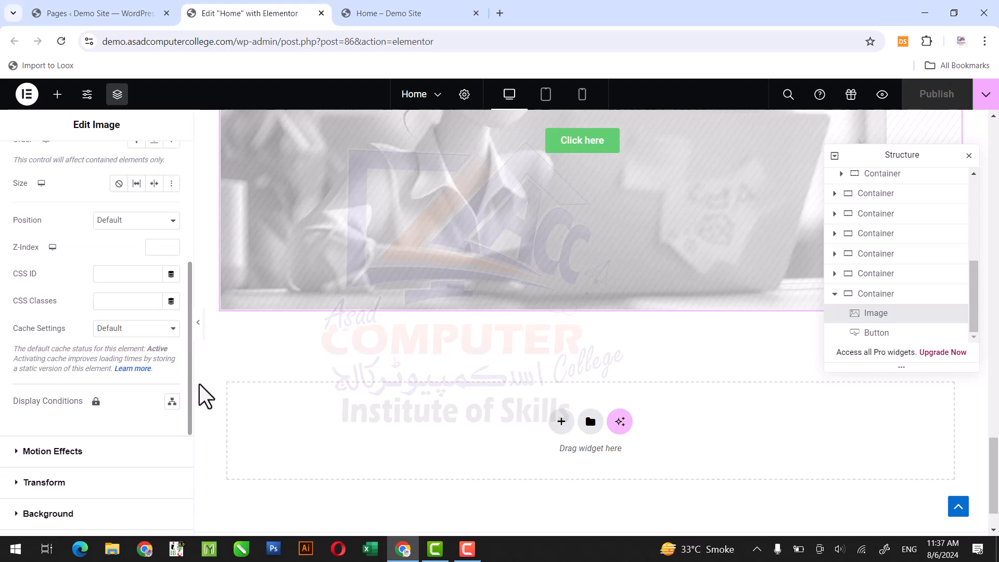
{"action": "scroll", "coordinate": [194, 413], "scroll_direction": "down", "scroll_amount": 3}
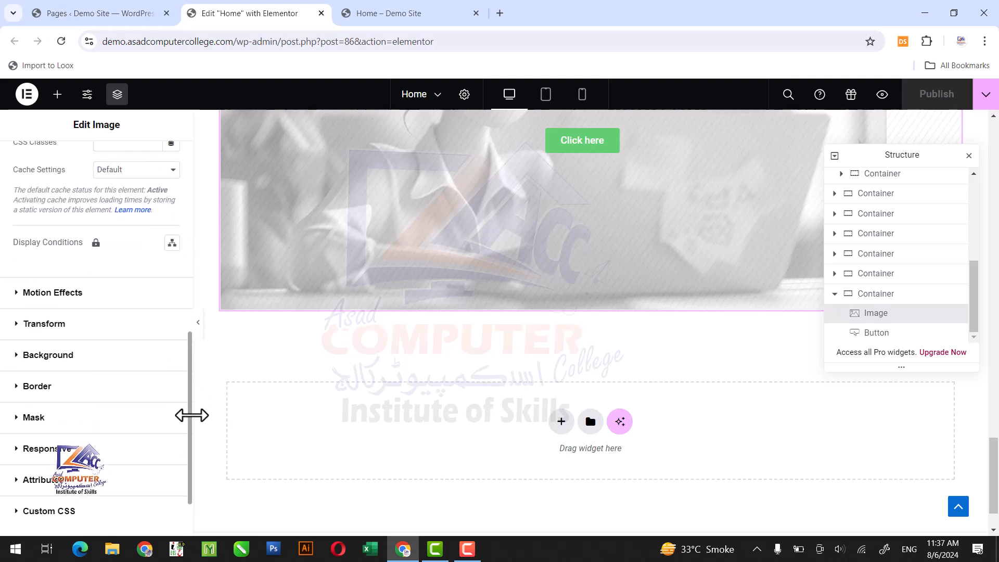
{"action": "left_click", "coordinate": [107, 451]}
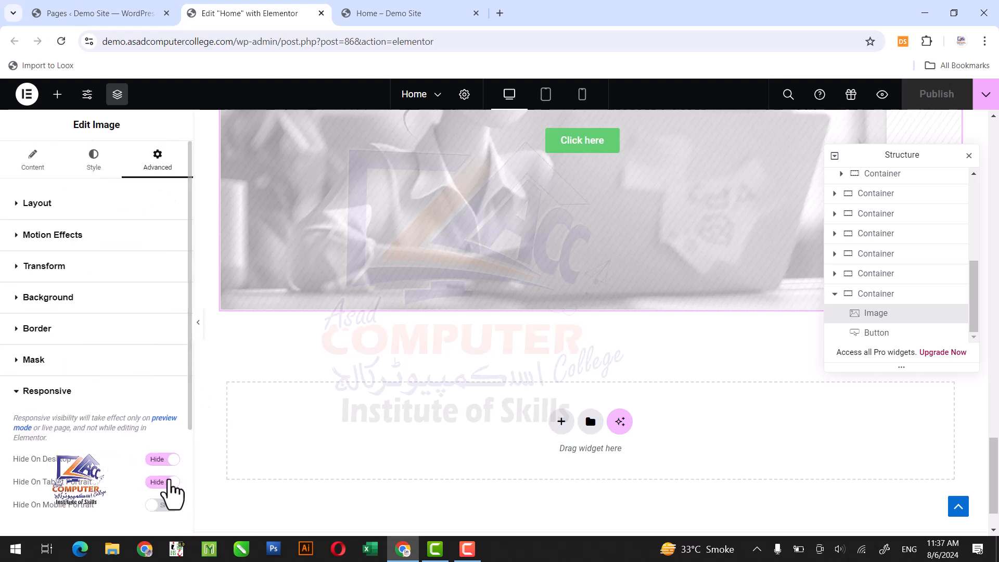
Show the image on desktop and tablet portrait, hide it on mobile portrait, and publish the page.
{"action": "left_click", "coordinate": [162, 481]}
{"action": "left_click", "coordinate": [161, 460]}
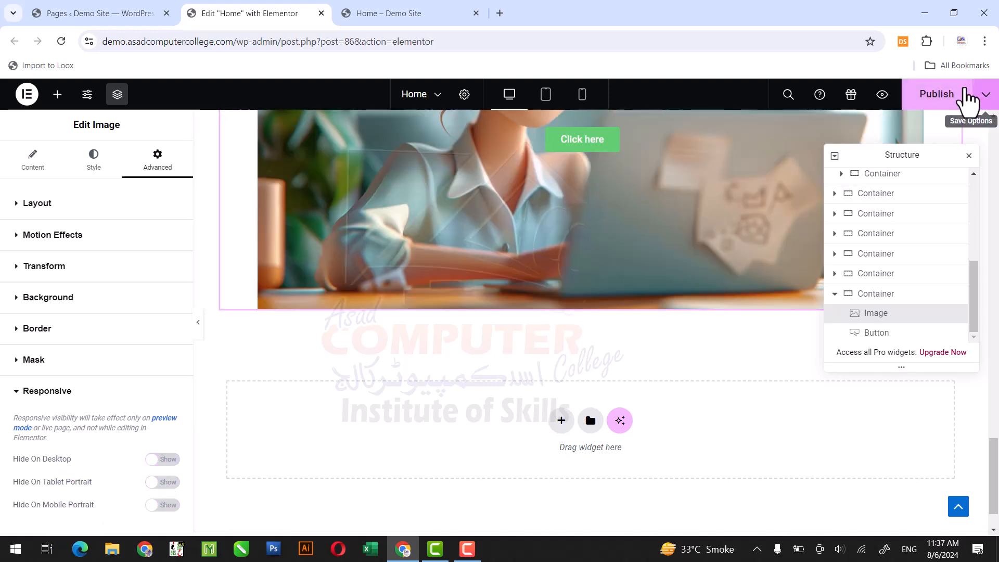
{"action": "left_click", "coordinate": [952, 96]}
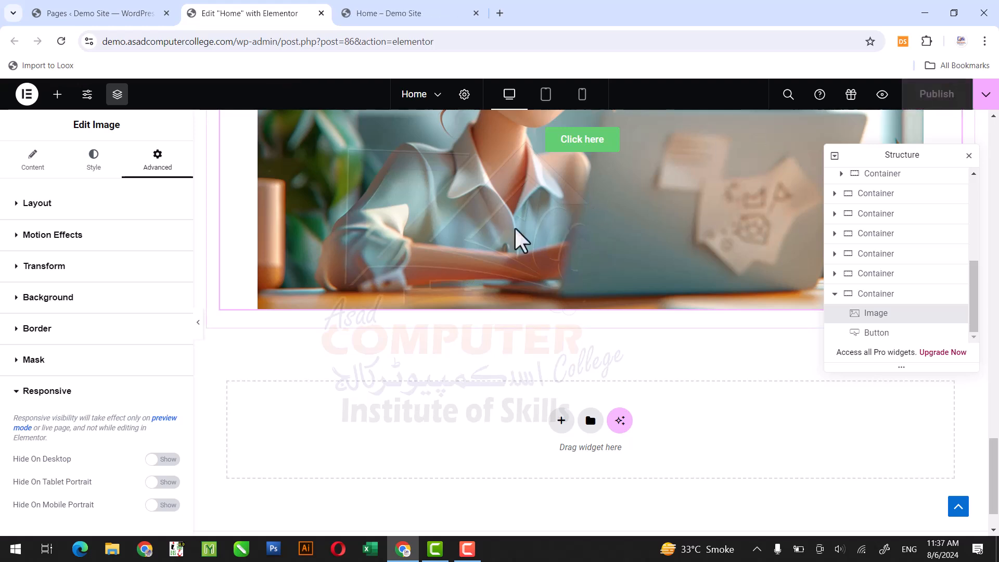
{"action": "left_click", "coordinate": [166, 505]}
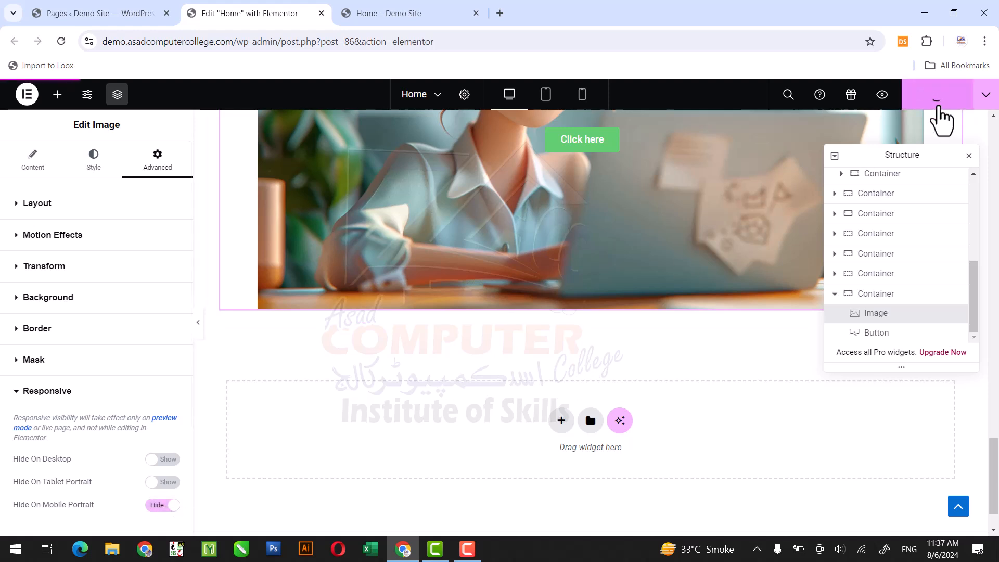
{"action": "left_click", "coordinate": [936, 106]}
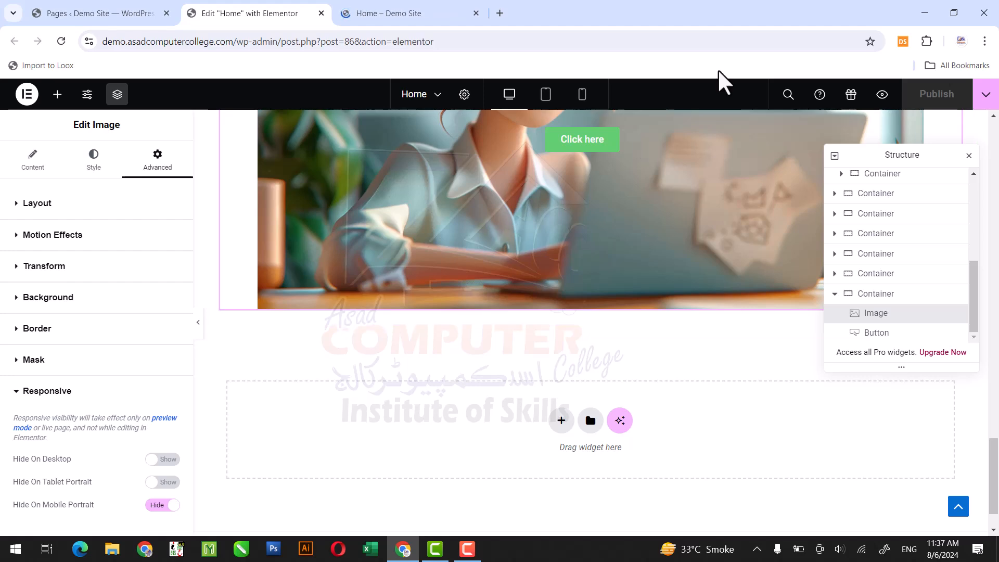
Switch to the Home page preview and check the image and its button near the page's end at desktop width.
{"action": "left_click", "coordinate": [426, 4]}
{"action": "key", "text": "End"}
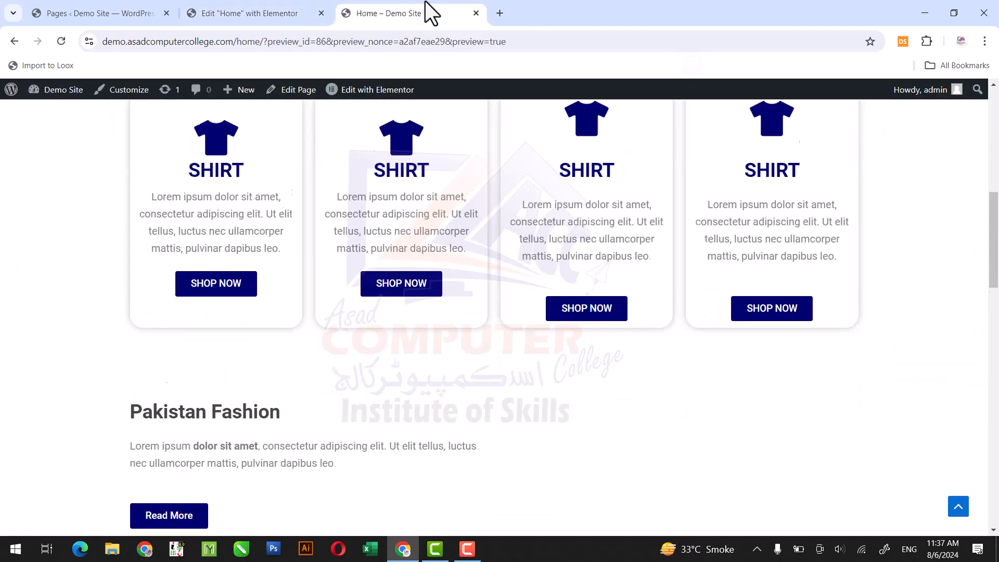
{"action": "key", "text": "Up"}
{"action": "key", "text": "Up"}
{"action": "key", "text": "Up"}
{"action": "key", "text": "Up"}
{"action": "key", "text": "Up"}
{"action": "key", "text": "Up"}
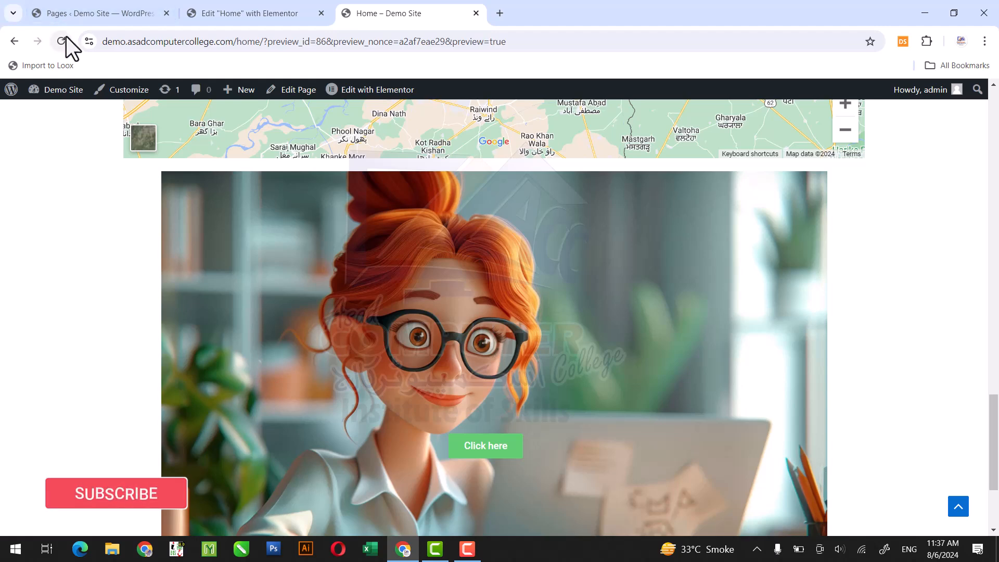
Check the end of the preview page in mobile emulation with the developer tools, and close the tools.
{"action": "key", "text": "F12"}
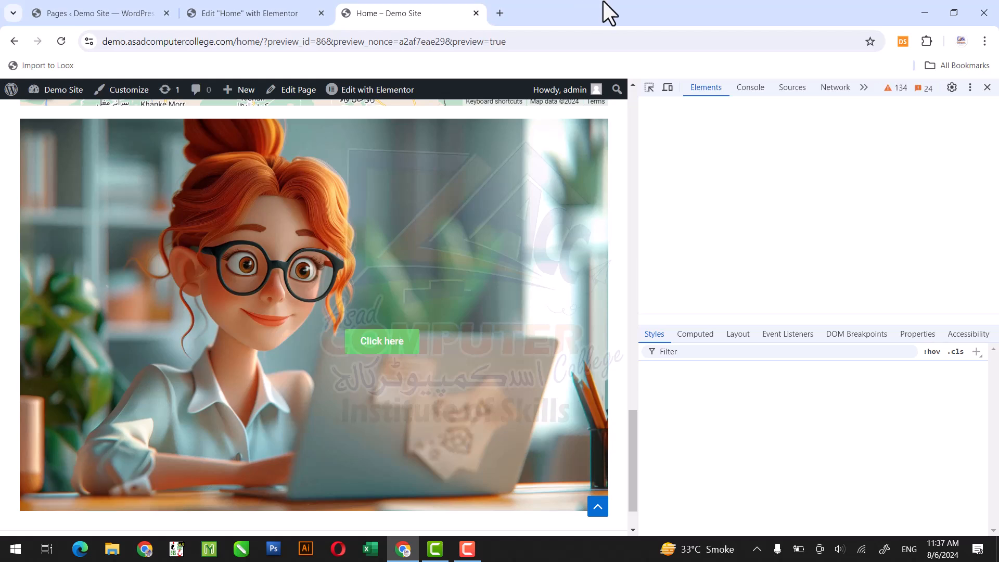
{"action": "left_click", "coordinate": [667, 88]}
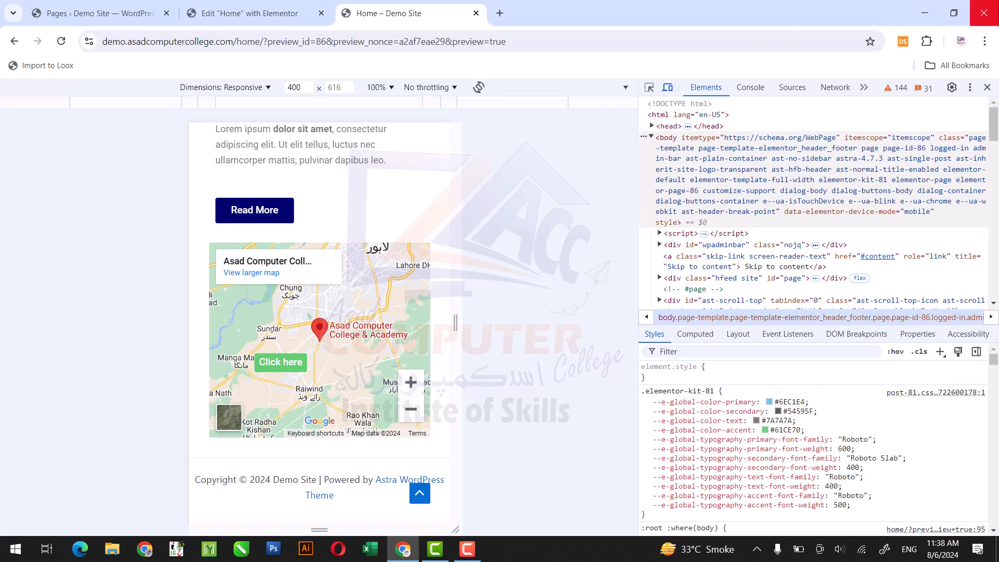
{"action": "left_click", "coordinate": [987, 87]}
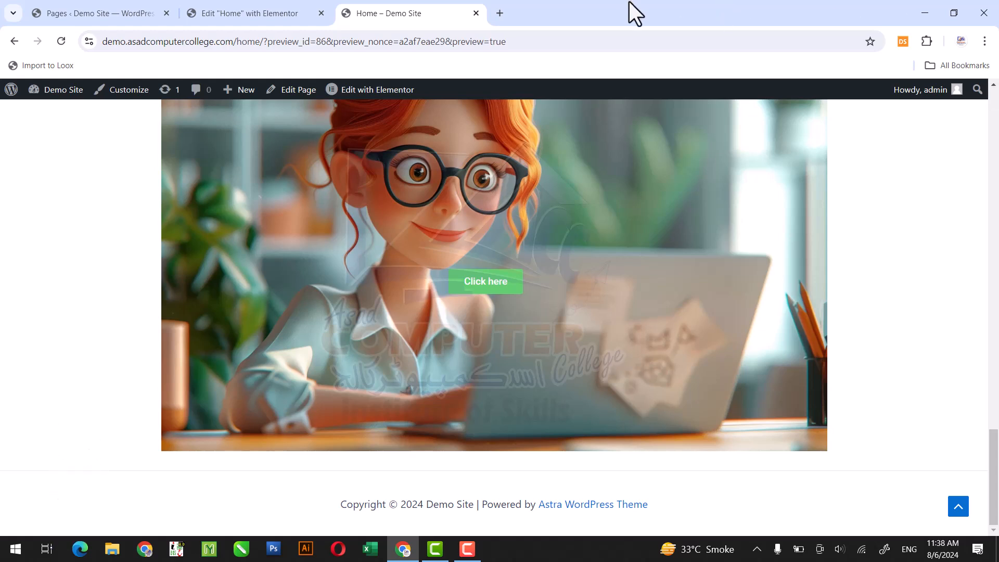
Return to the Elementor editor, show the last container's image on mobile portrait again, and publish the page.
{"action": "left_click", "coordinate": [225, 8]}
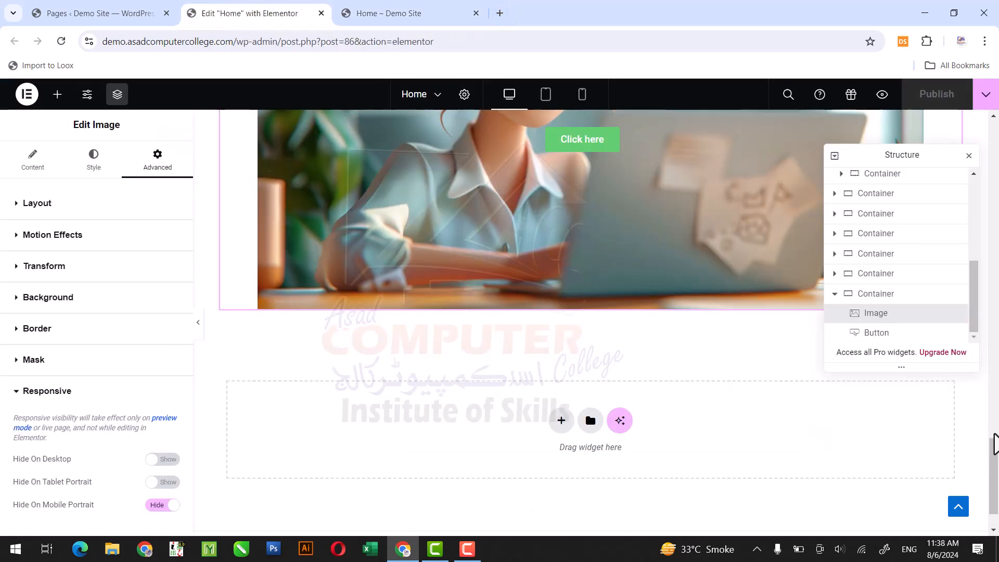
{"action": "mouse_move", "coordinate": [996, 454]}
{"action": "left_mouse_down"}
{"action": "mouse_move", "coordinate": [996, 463]}
{"action": "mouse_move", "coordinate": [997, 442]}
{"action": "left_mouse_up"}
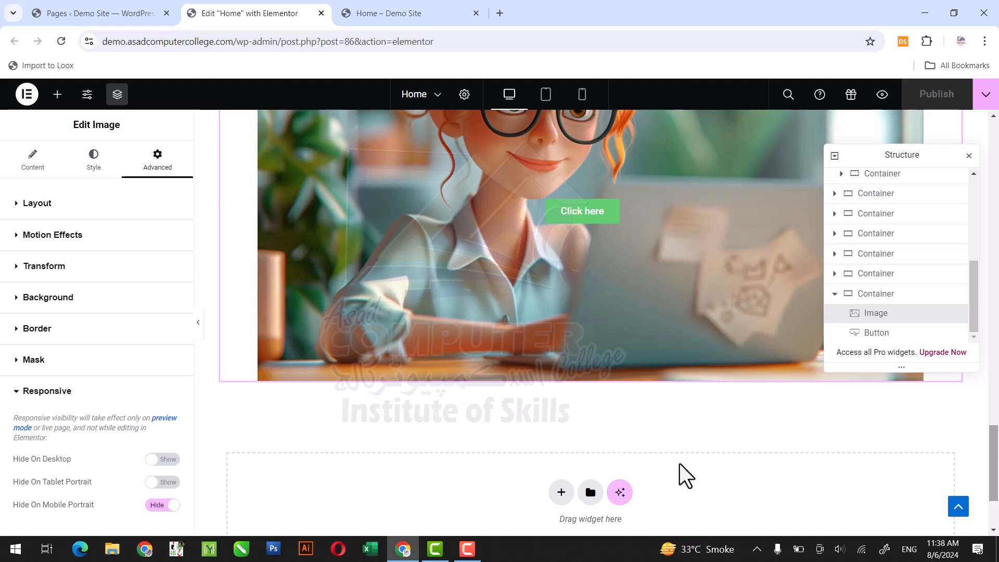
{"action": "left_click", "coordinate": [163, 505]}
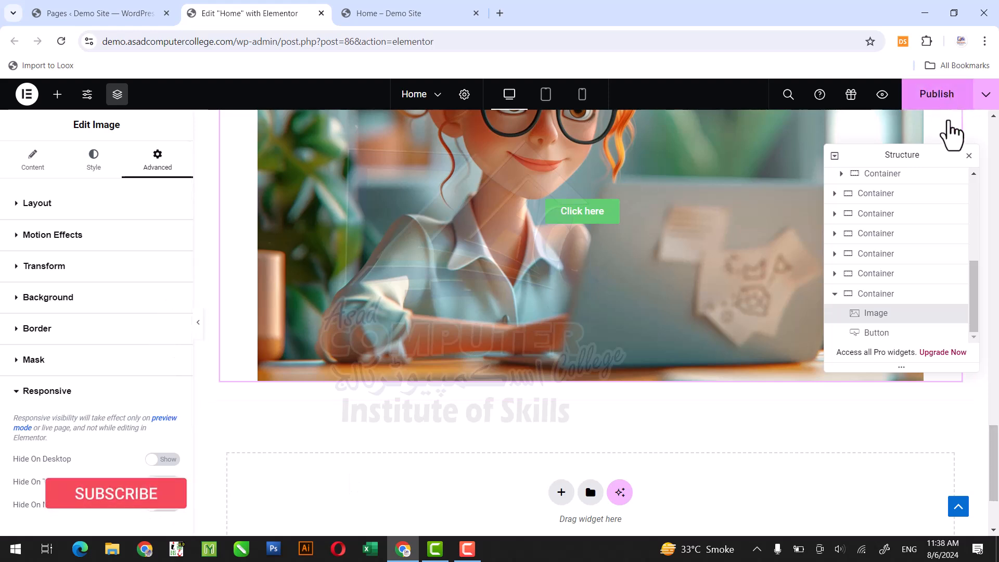
{"action": "left_click", "coordinate": [948, 104]}
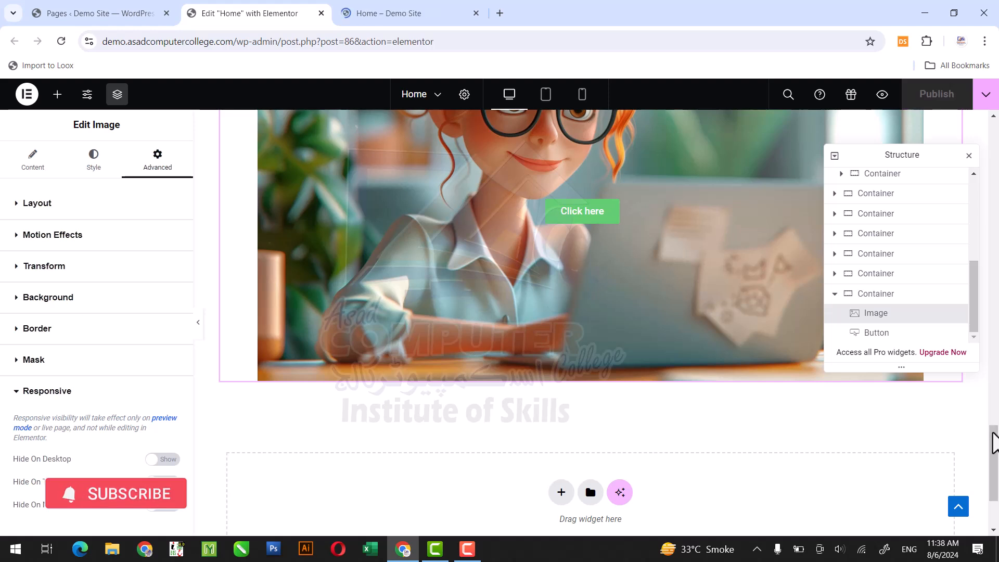
Add a new container with four equal columns below the image at the end of the page.
{"action": "left_click_drag", "start_coordinate": [994, 441], "coordinate": [995, 468]}
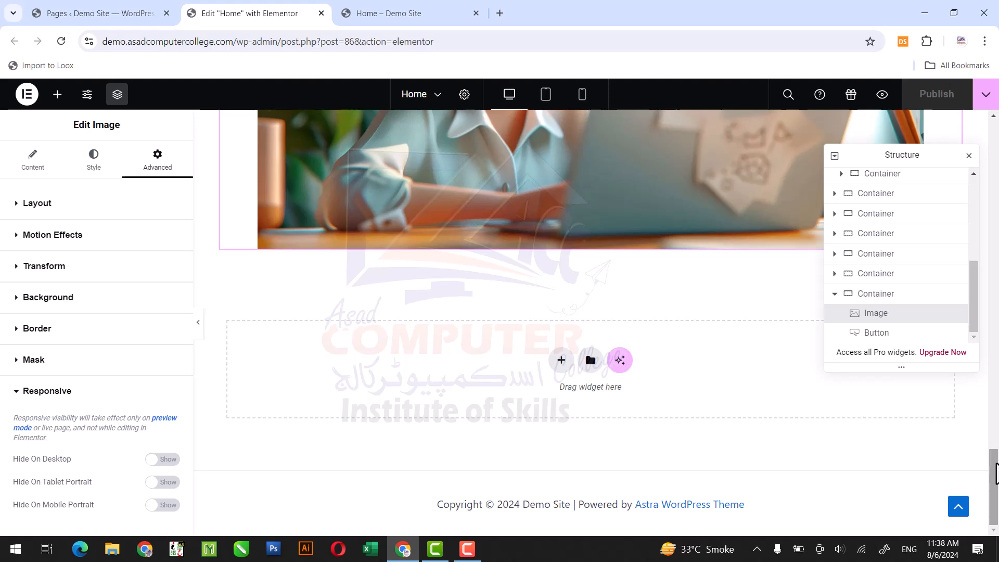
{"action": "left_click", "coordinate": [560, 360]}
{"action": "left_click", "coordinate": [556, 400]}
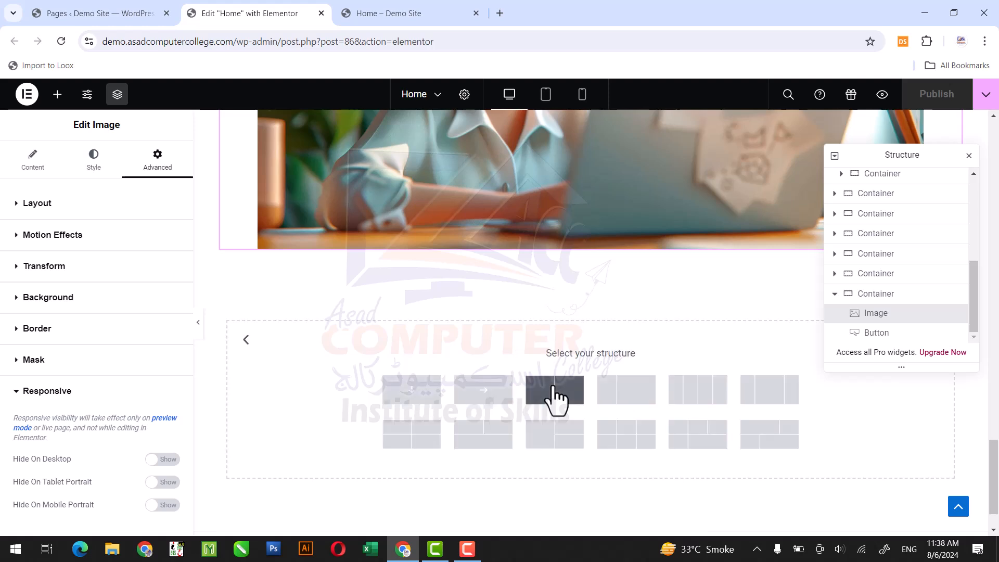
{"action": "left_click", "coordinate": [698, 389]}
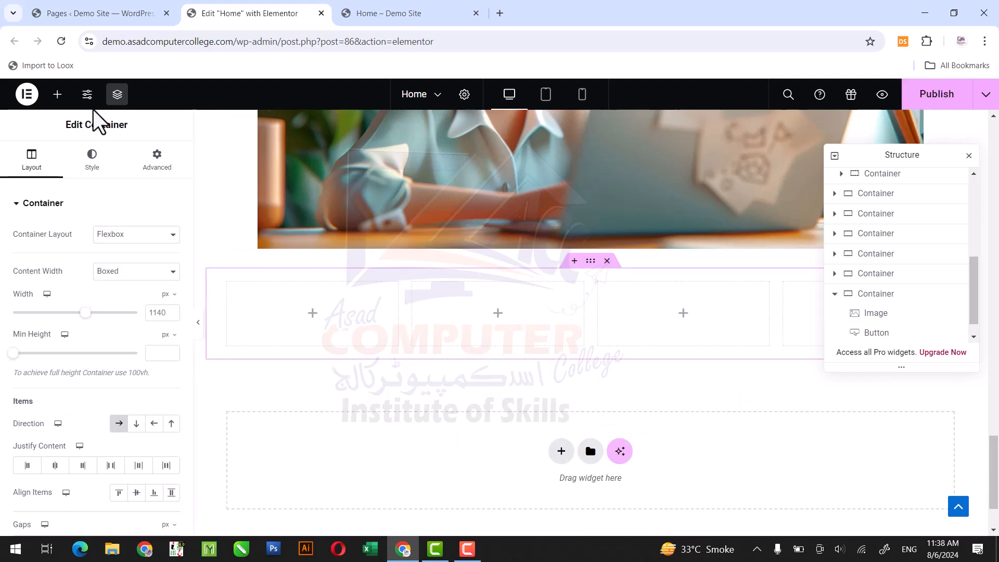
Open the widget library, collapse the Layout category, and look through the Basic widgets.
{"action": "left_click", "coordinate": [57, 94]}
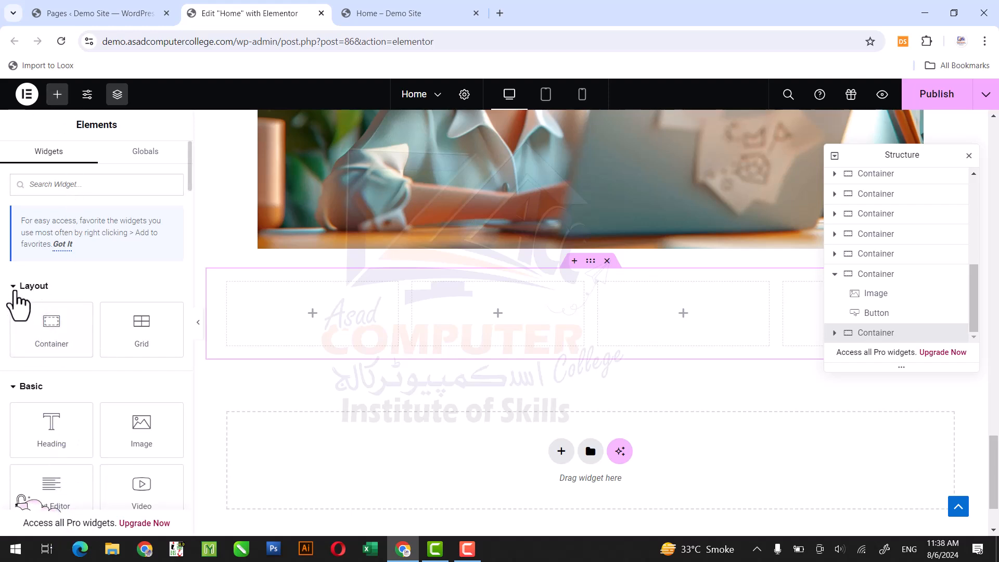
{"action": "left_click", "coordinate": [15, 289]}
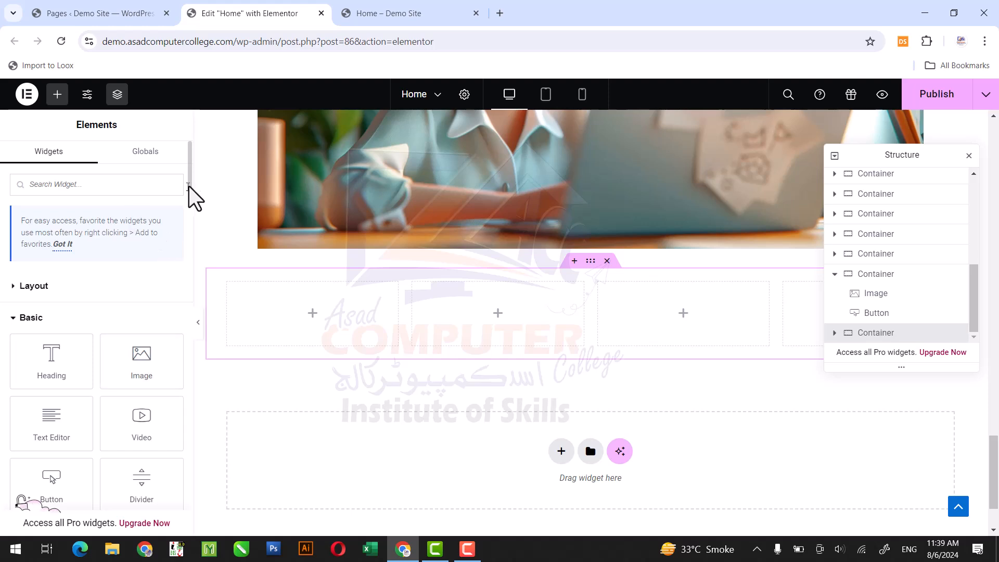
{"action": "scroll", "coordinate": [193, 192], "scroll_direction": "down", "scroll_amount": 3}
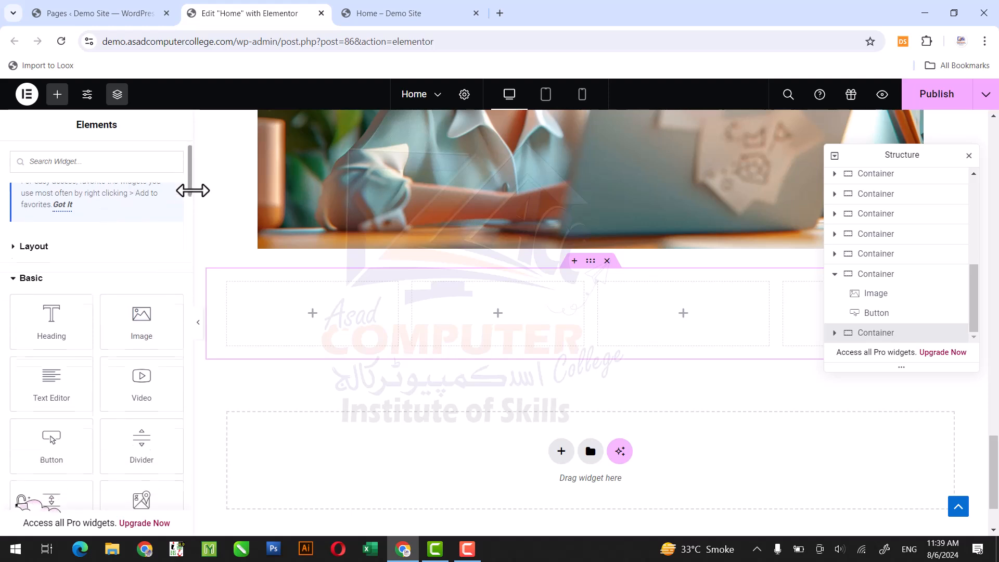
{"action": "scroll", "coordinate": [195, 200], "scroll_direction": "down", "scroll_amount": 2}
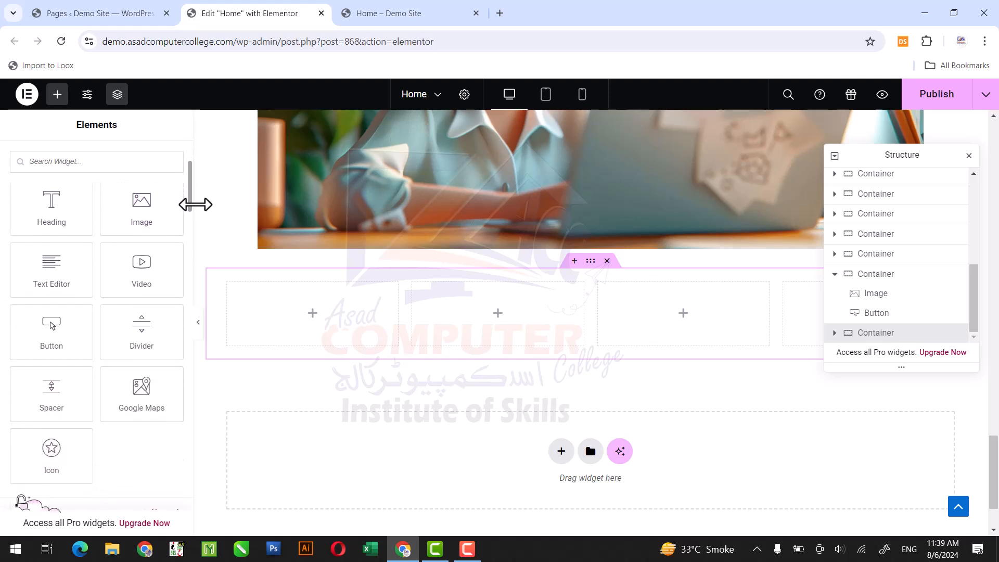
{"action": "scroll", "coordinate": [195, 206], "scroll_direction": "down", "scroll_amount": 2}
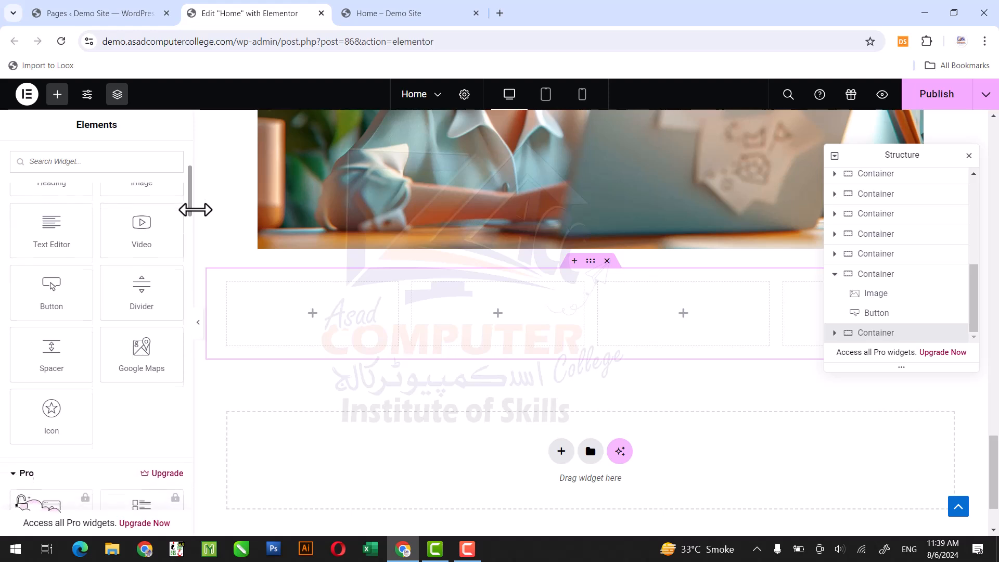
{"action": "scroll", "coordinate": [195, 213], "scroll_direction": "down", "scroll_amount": 1}
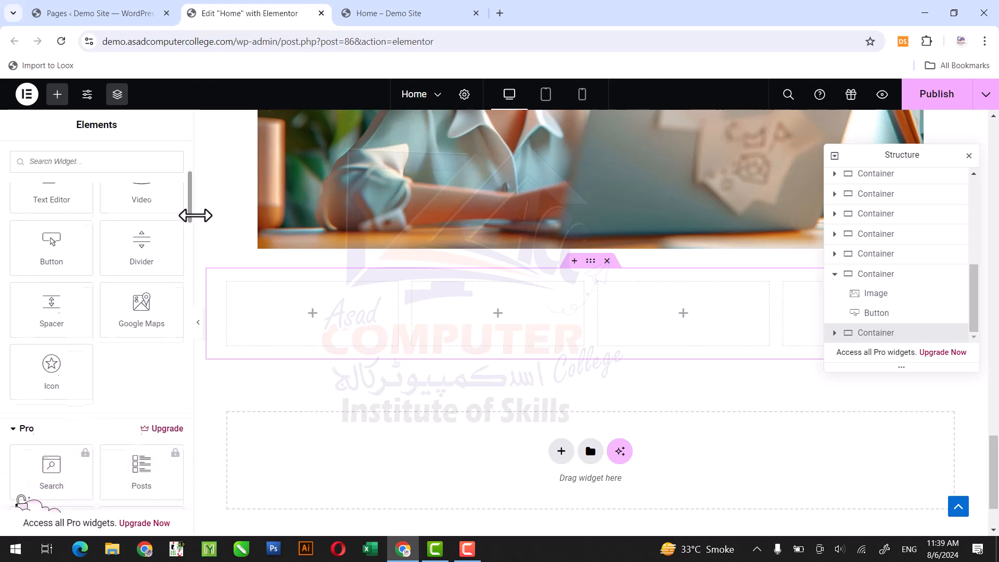
{"action": "scroll", "coordinate": [196, 215], "scroll_direction": "up", "scroll_amount": 1}
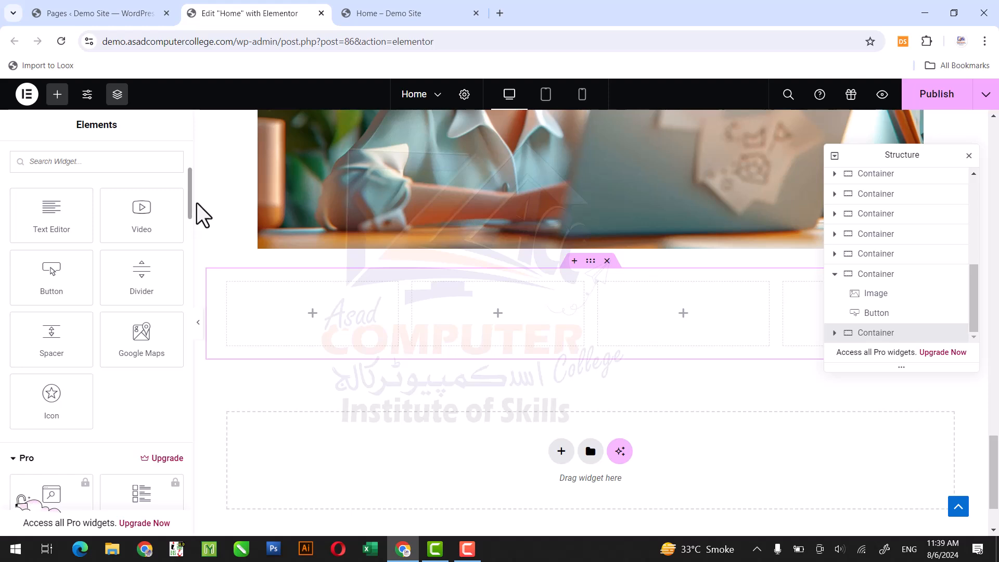
{"action": "scroll", "coordinate": [192, 202], "scroll_direction": "up", "scroll_amount": 2}
{"action": "scroll", "coordinate": [190, 202], "scroll_direction": "down", "scroll_amount": 1}
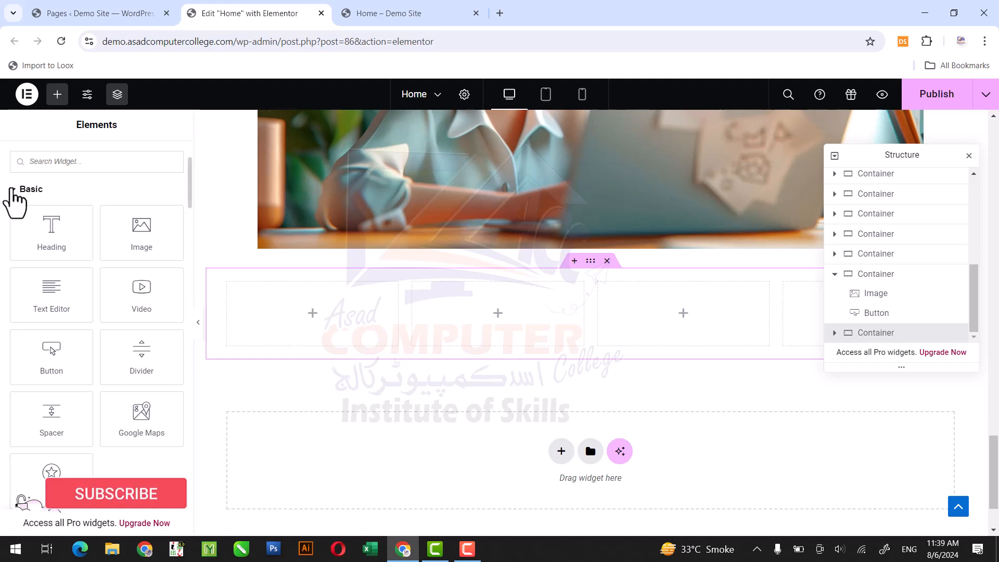
Collapse the Basic and Pro widget categories and place an Image Box in the first column of the new container.
{"action": "left_click", "coordinate": [12, 190]}
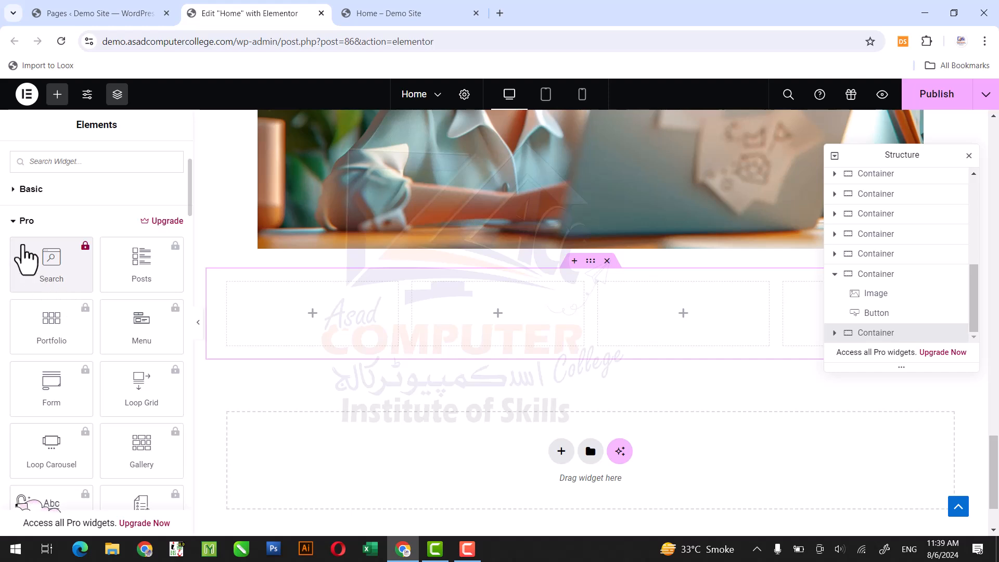
{"action": "left_click", "coordinate": [12, 223]}
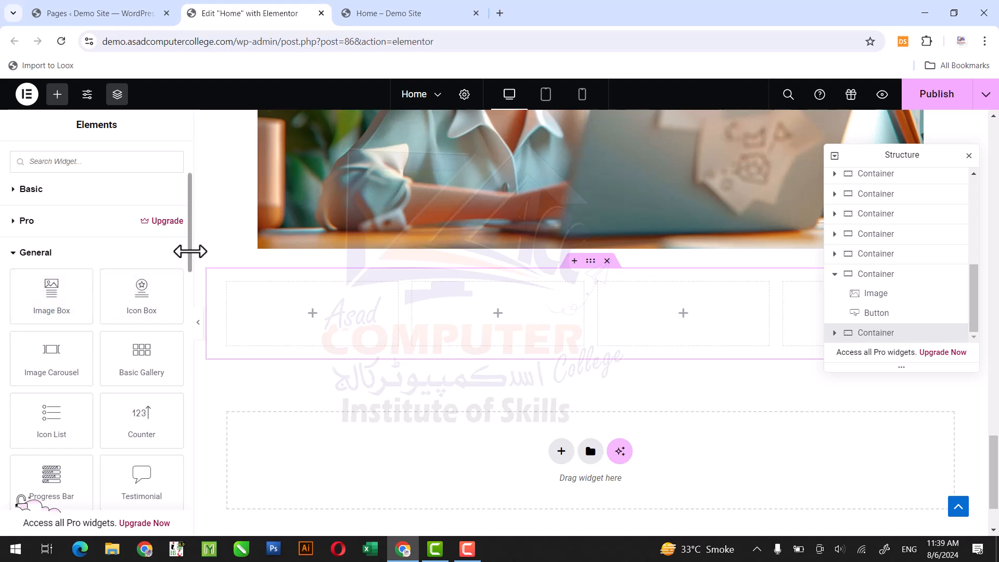
{"action": "scroll", "coordinate": [192, 260], "scroll_direction": "down", "scroll_amount": 3}
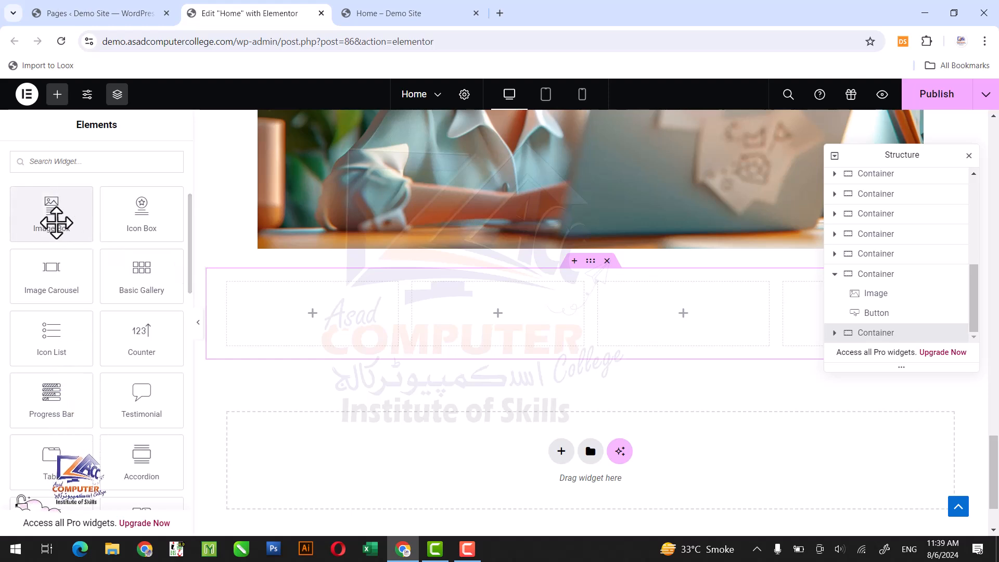
{"action": "left_click_drag", "start_coordinate": [56, 223], "coordinate": [60, 224]}
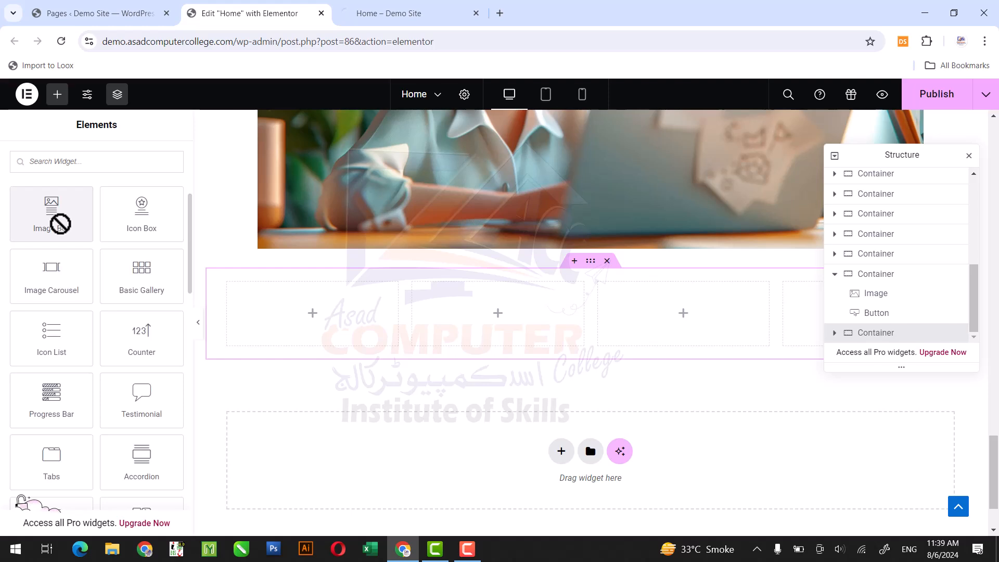
{"action": "left_click_drag", "start_coordinate": [60, 223], "coordinate": [301, 316]}
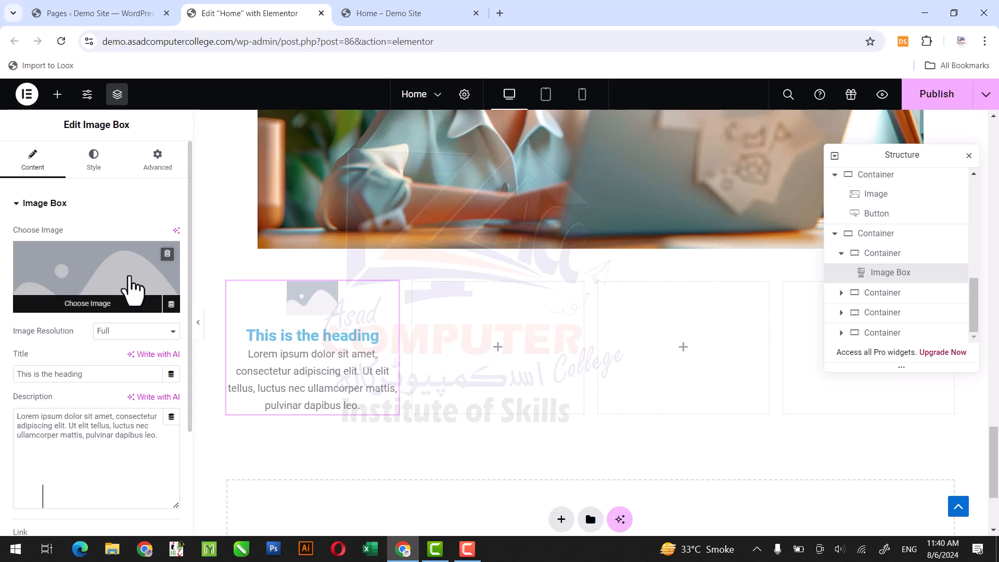
Set the Image Box's picture to laptop-8770486_1280.png from the media library.
{"action": "left_click", "coordinate": [131, 287]}
{"action": "left_click", "coordinate": [283, 244]}
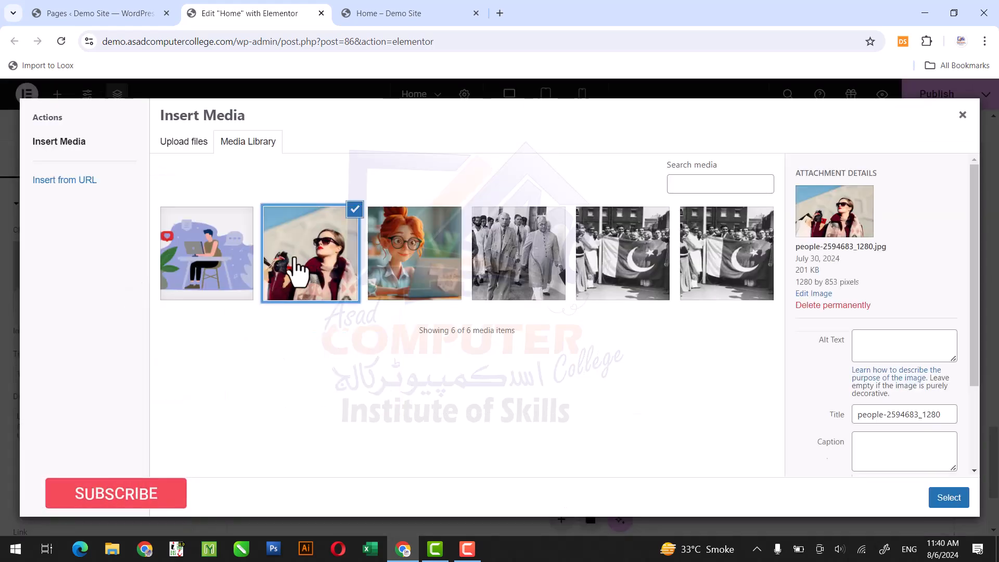
{"action": "left_click", "coordinate": [240, 263]}
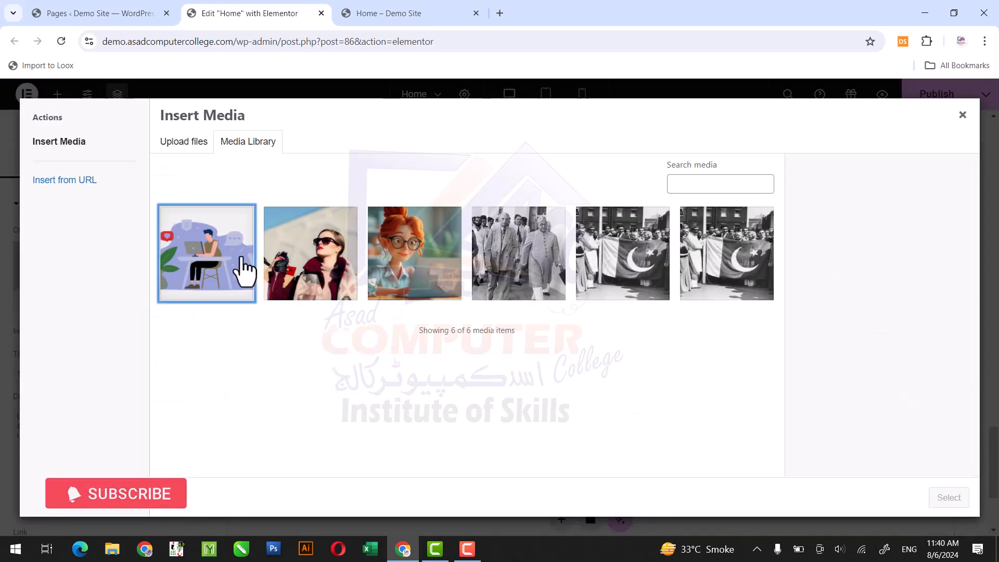
{"action": "left_click", "coordinate": [240, 263]}
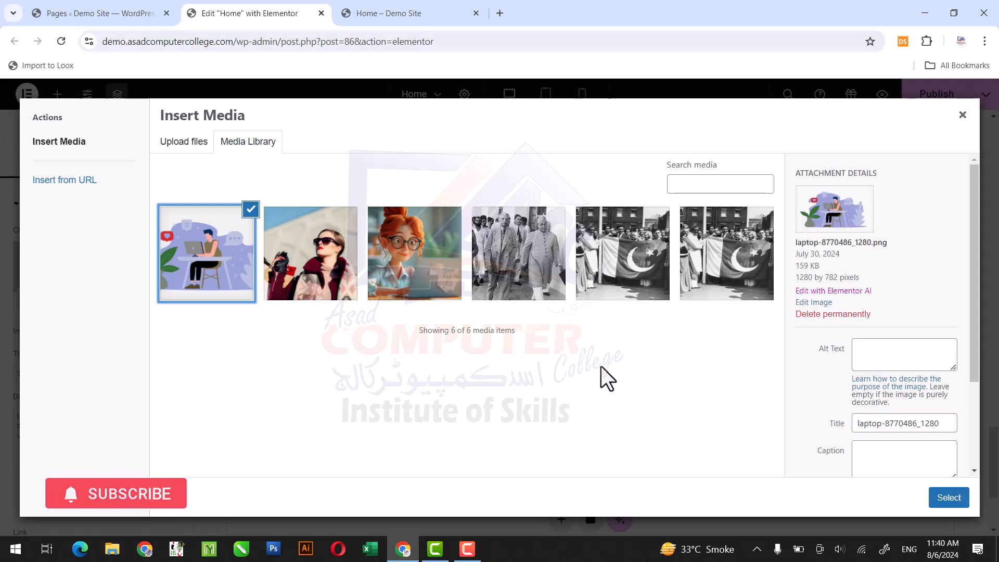
{"action": "left_click", "coordinate": [947, 498]}
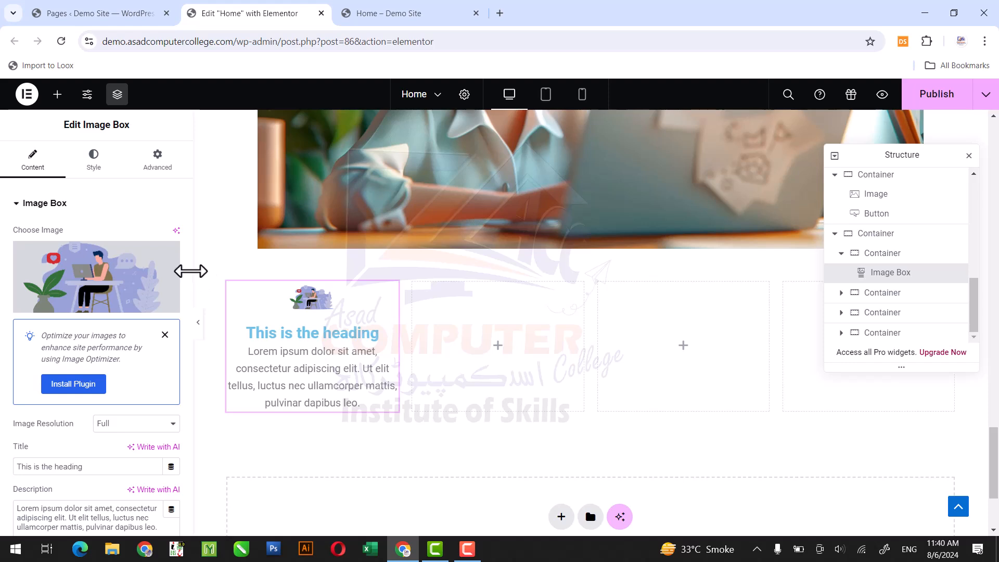
Review the Image Box's title, description and image resolution, keep the resolution at Full, and open its style settings.
{"action": "scroll", "coordinate": [192, 283], "scroll_direction": "down", "scroll_amount": 4}
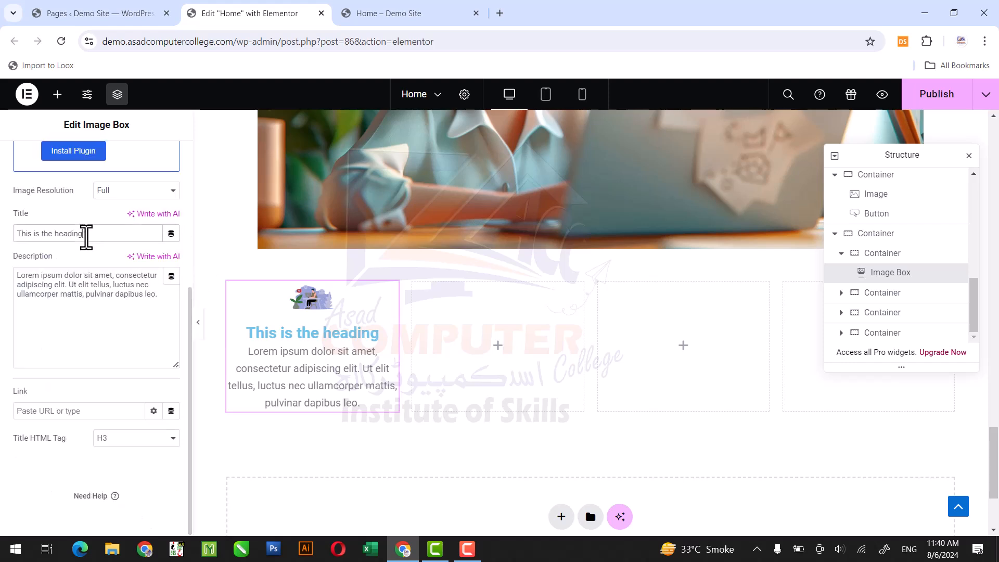
{"action": "left_click", "coordinate": [85, 281]}
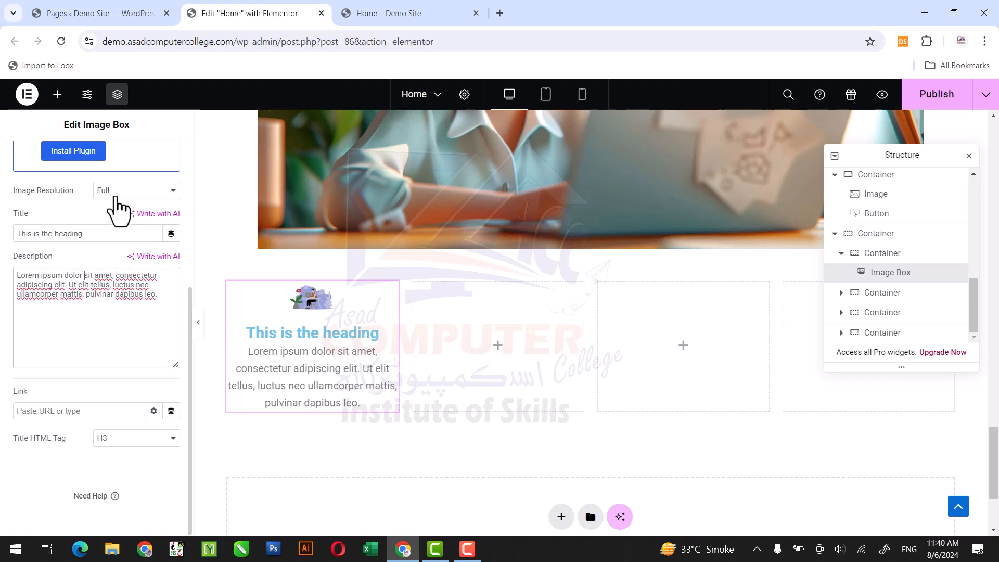
{"action": "left_click", "coordinate": [121, 195]}
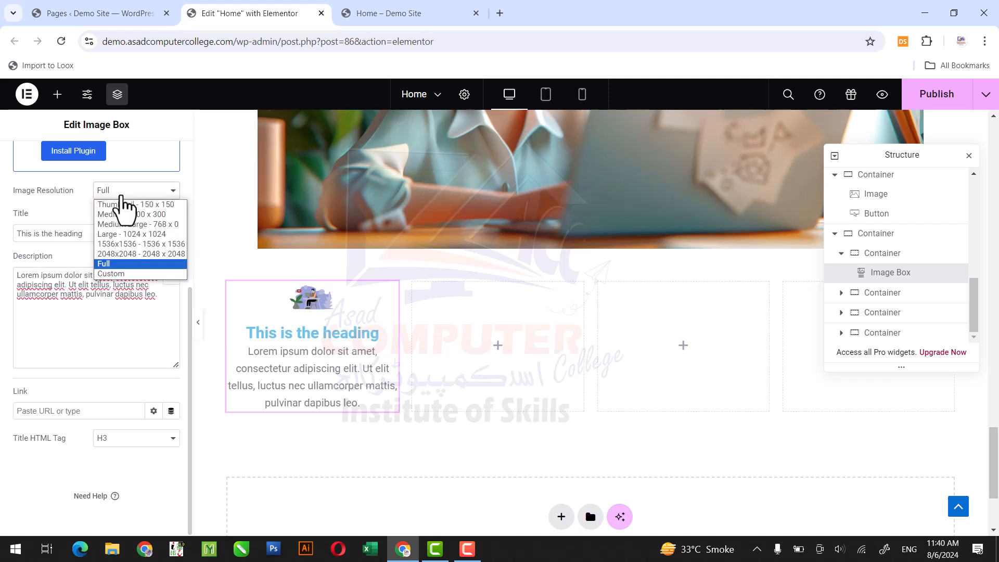
{"action": "left_click", "coordinate": [115, 266]}
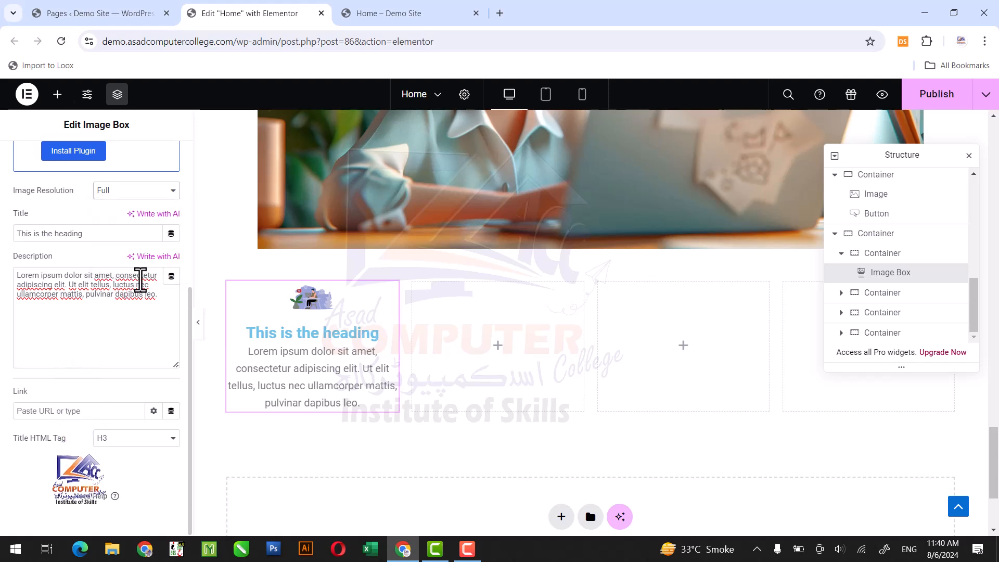
{"action": "left_click_drag", "start_coordinate": [188, 335], "coordinate": [188, 166]}
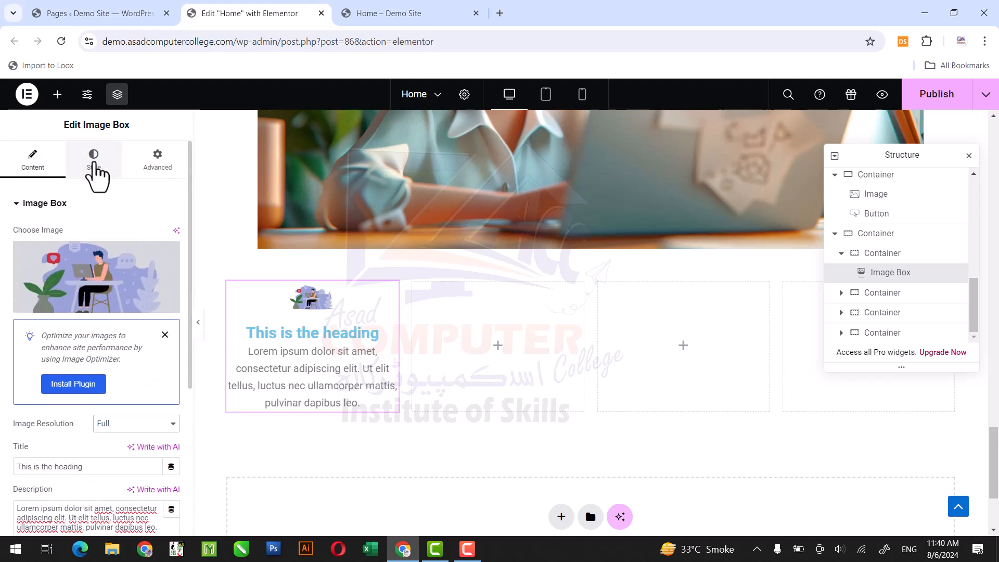
{"action": "left_click", "coordinate": [94, 164]}
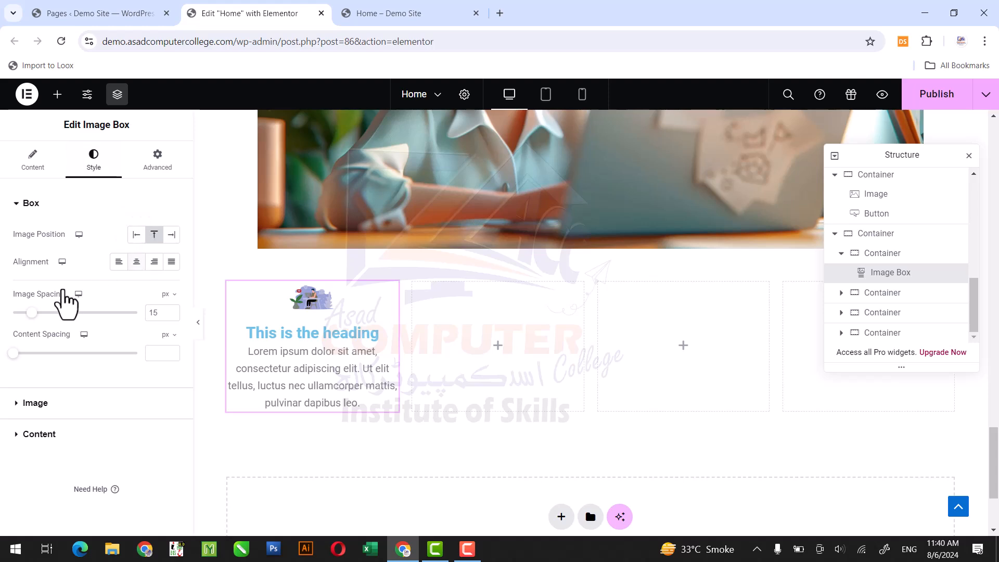
Set the Image Box's image spacing to 17 px and its image width to 64%.
{"action": "left_click_drag", "start_coordinate": [33, 313], "coordinate": [35, 313]}
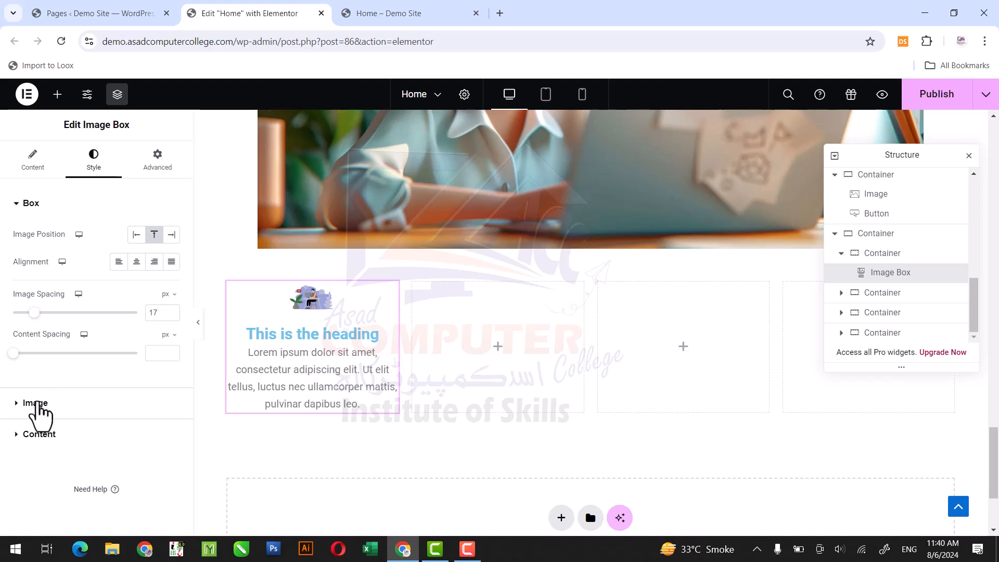
{"action": "left_click", "coordinate": [36, 403]}
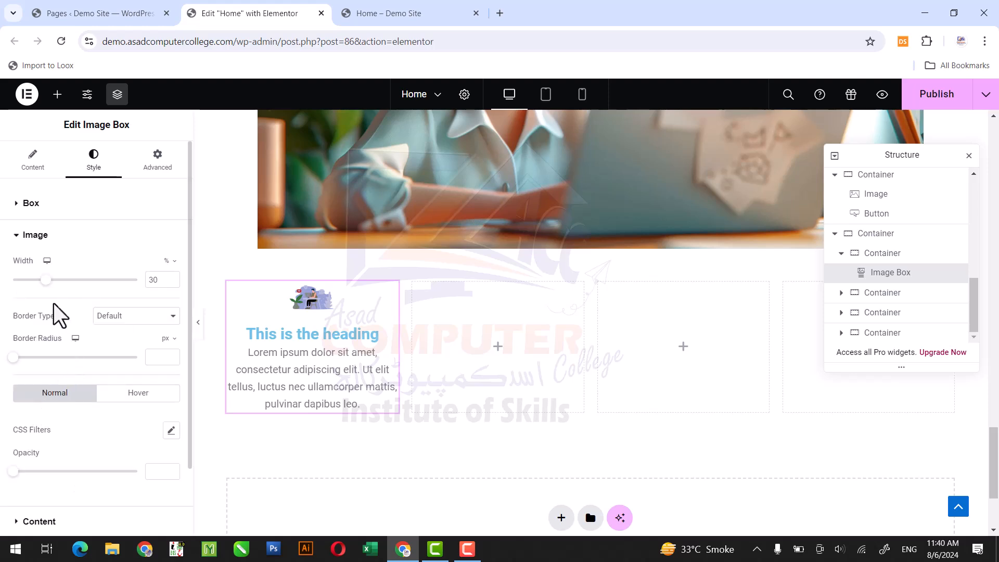
{"action": "left_click_drag", "start_coordinate": [49, 283], "coordinate": [96, 284]}
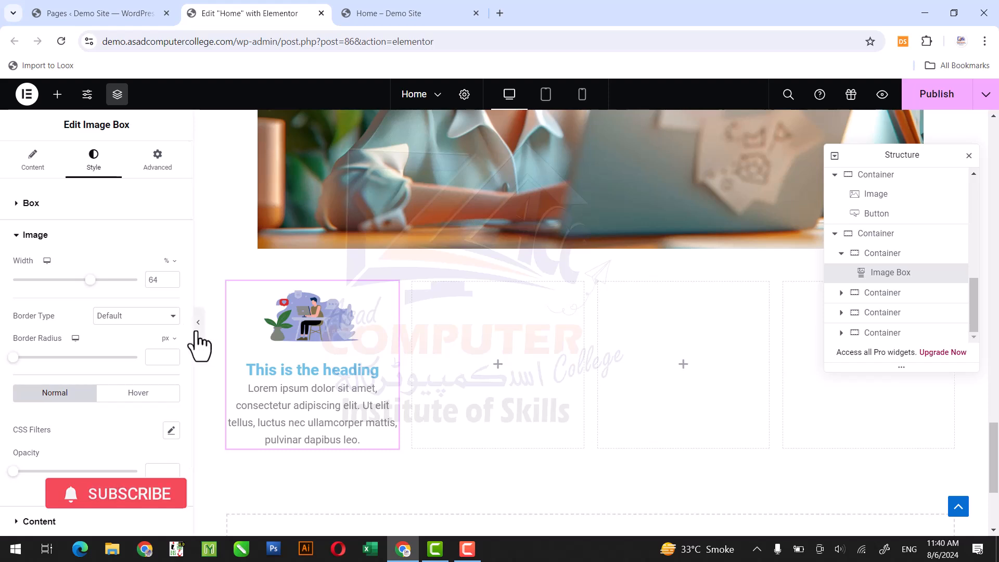
Change the Image Box's title colour to dark grey #585959 in the content styles.
{"action": "scroll", "coordinate": [191, 364], "scroll_direction": "down", "scroll_amount": 1}
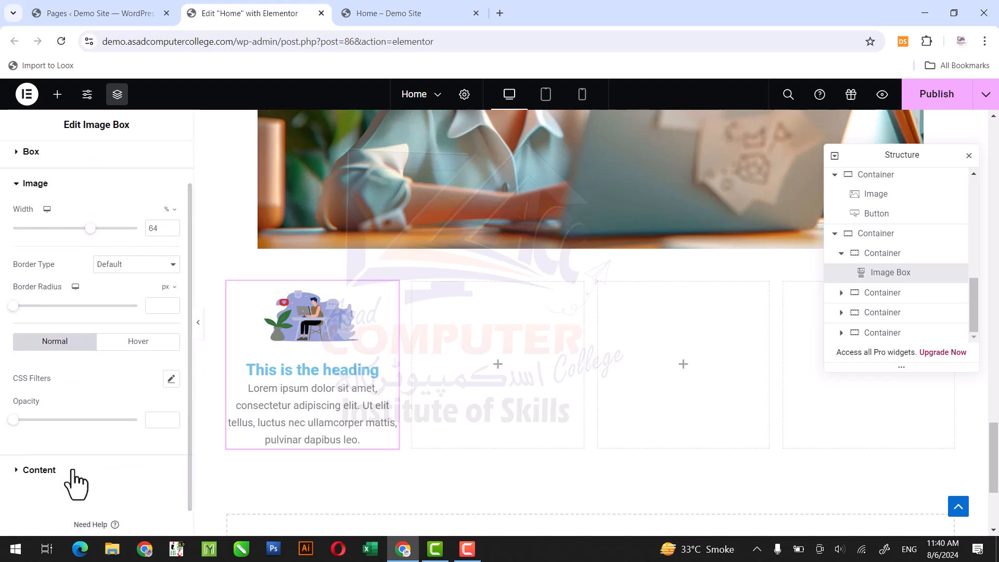
{"action": "left_click", "coordinate": [91, 471]}
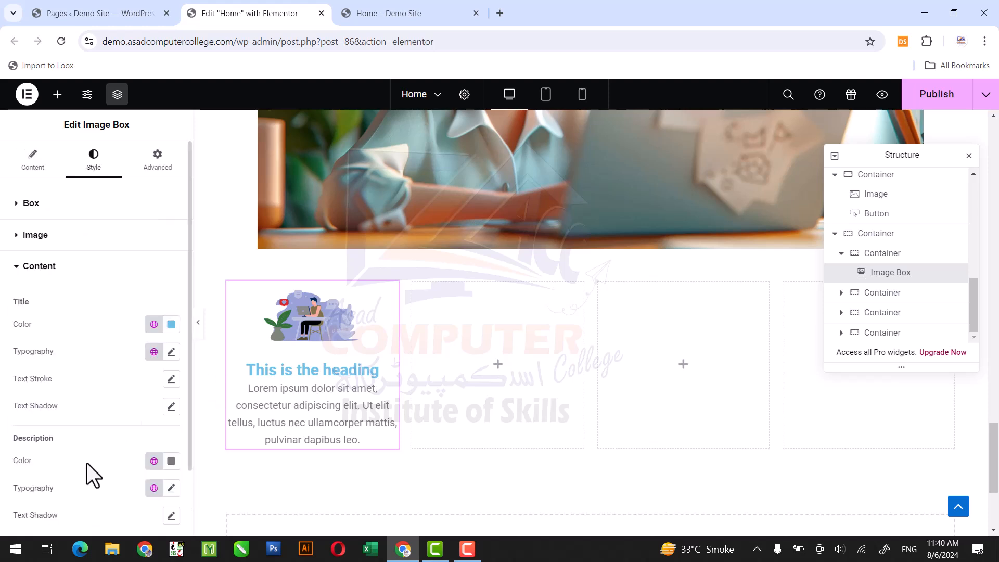
{"action": "left_click", "coordinate": [171, 324]}
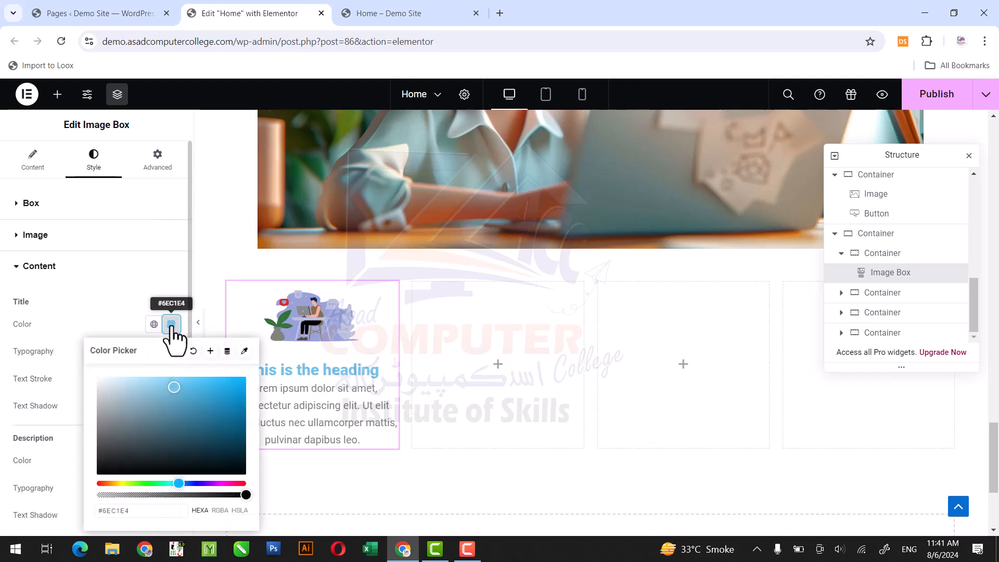
{"action": "left_click_drag", "start_coordinate": [147, 390], "coordinate": [94, 441]}
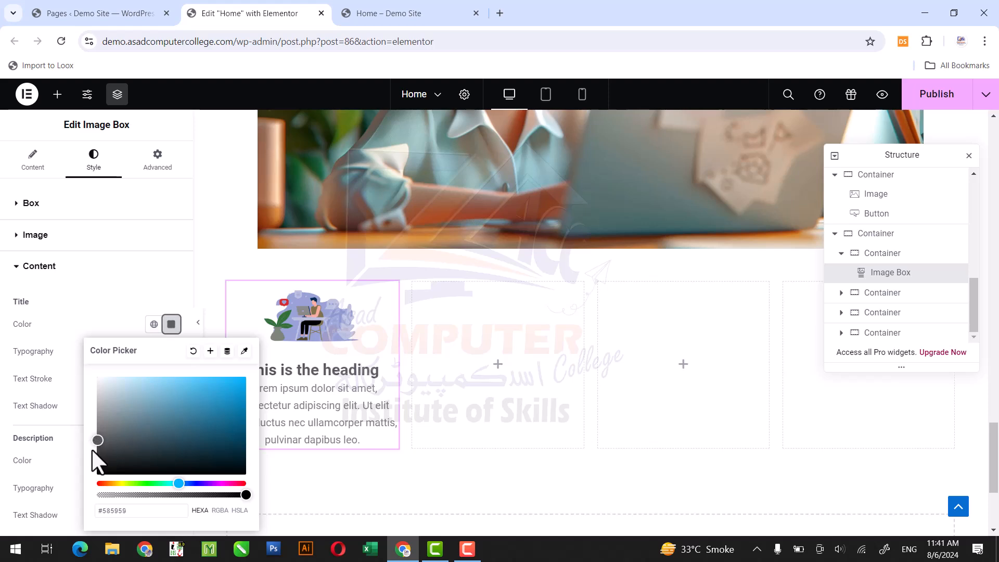
{"action": "left_click", "coordinate": [170, 327]}
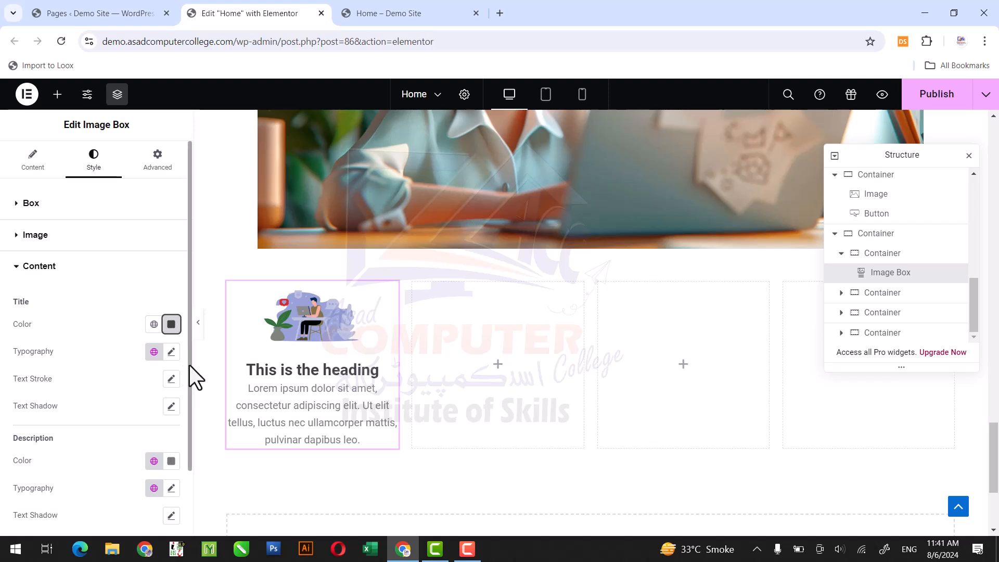
Review the Image Box's remaining style and advanced settings, and place an Icon Box in the second column of the container.
{"action": "left_click_drag", "start_coordinate": [189, 365], "coordinate": [191, 405]}
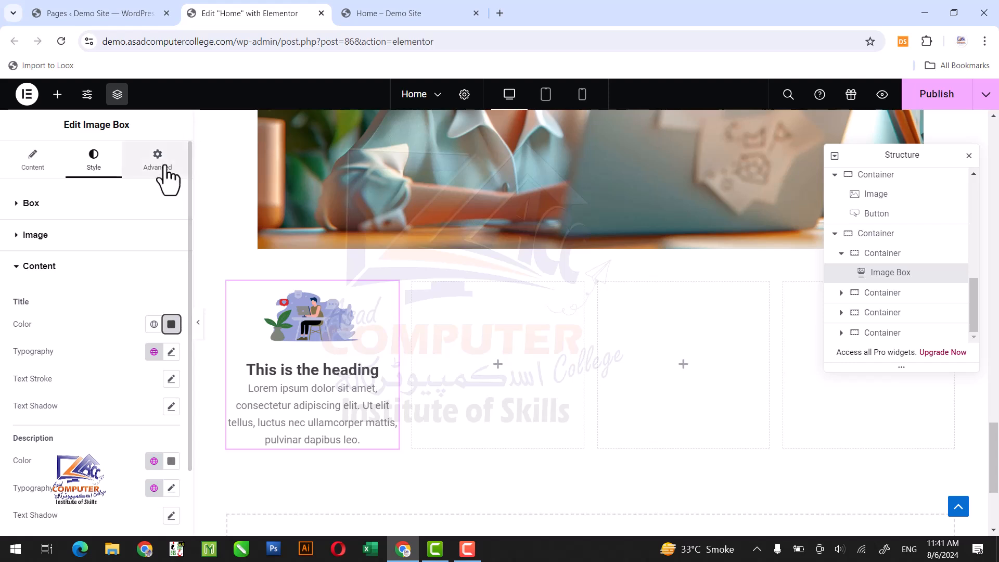
{"action": "left_click", "coordinate": [165, 166]}
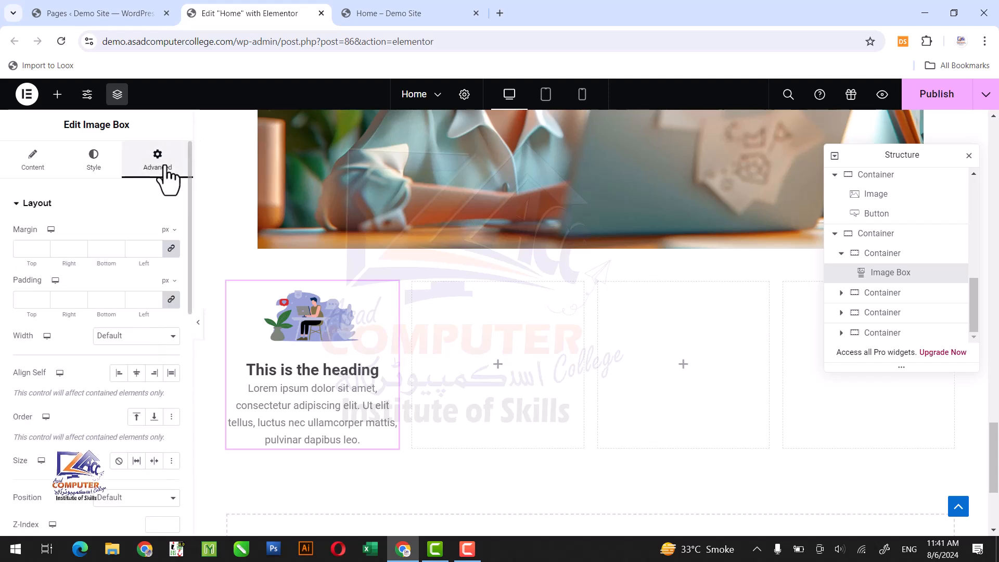
{"action": "left_click", "coordinate": [31, 161]}
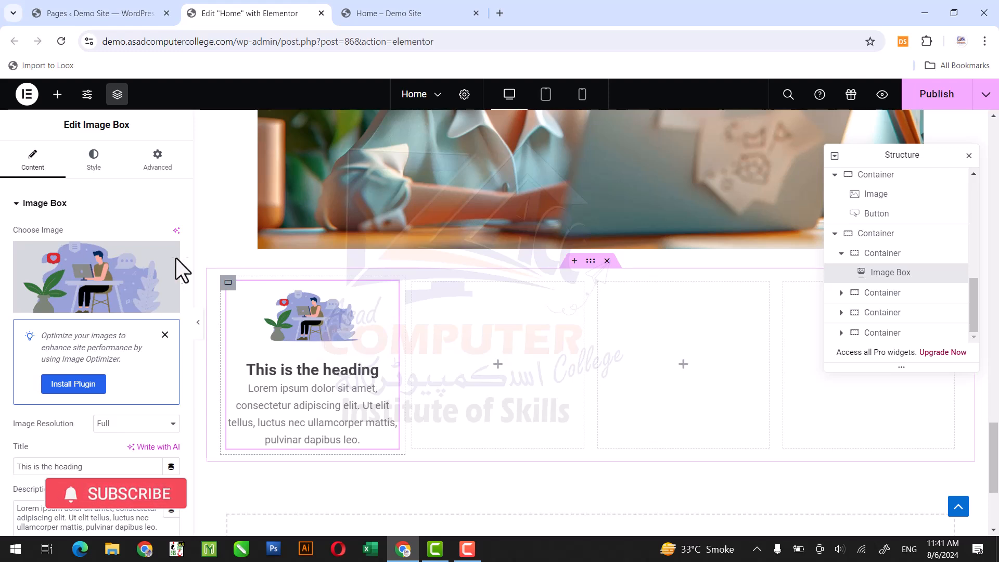
{"action": "left_click", "coordinate": [58, 94]}
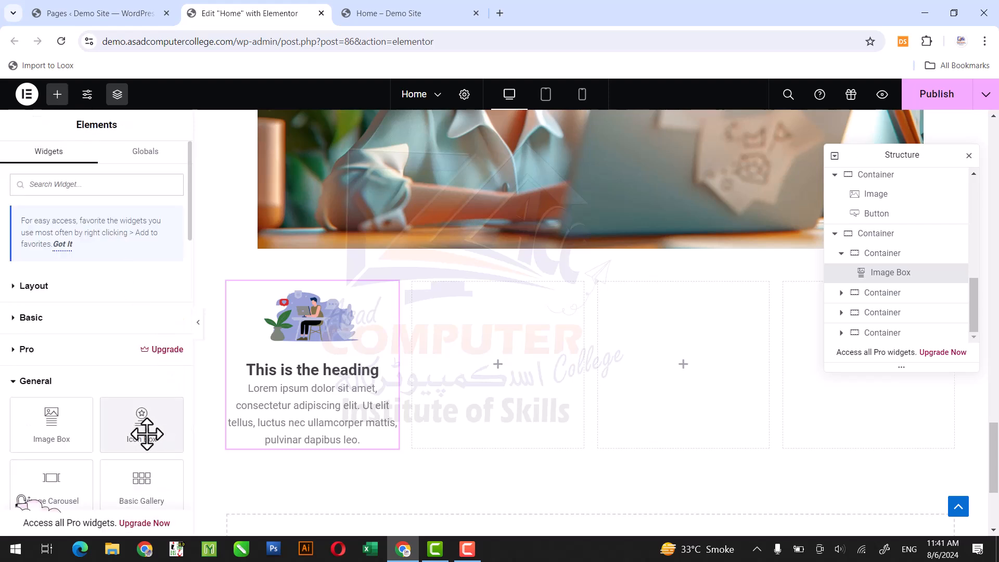
{"action": "left_click_drag", "start_coordinate": [143, 431], "coordinate": [485, 360]}
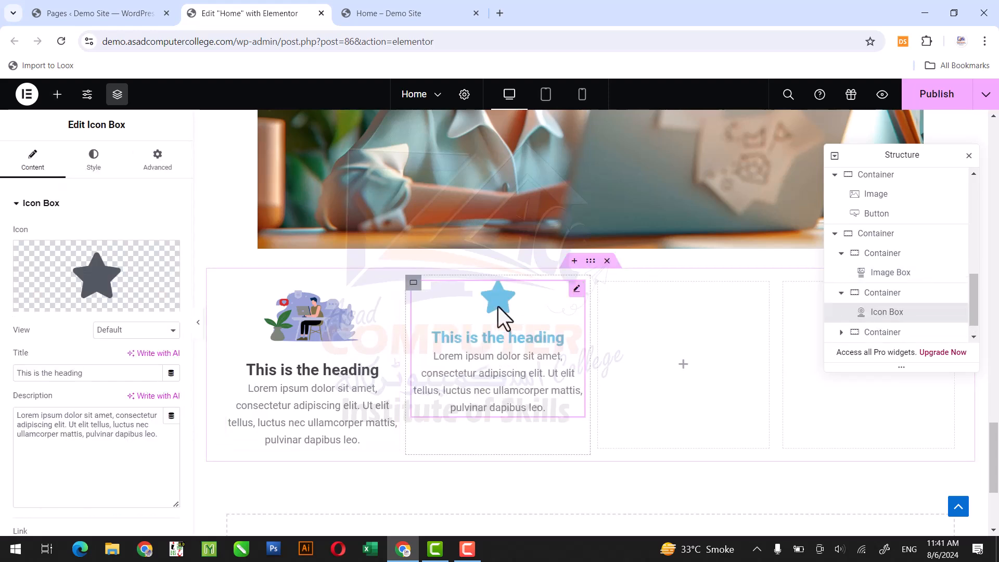
Add a single-column Flexbox container below the four-column one and place an Image Carousel in it.
{"action": "left_click", "coordinate": [58, 94]}
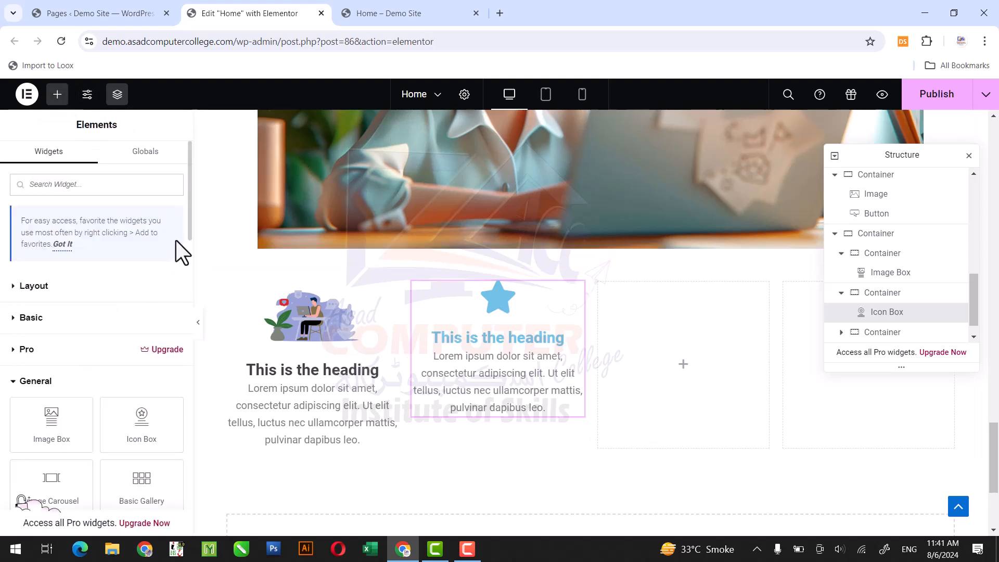
{"action": "left_click_drag", "start_coordinate": [189, 231], "coordinate": [194, 285]}
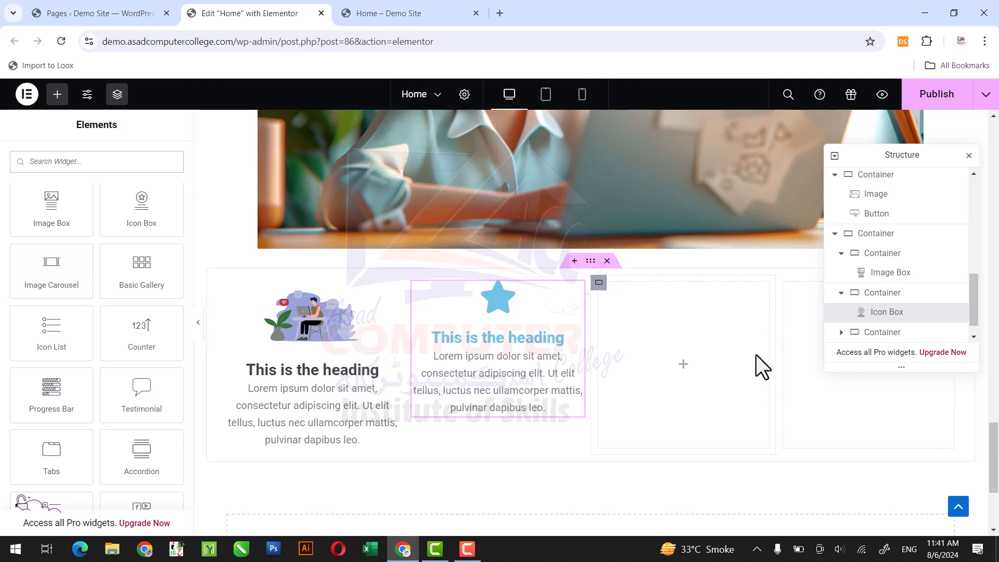
{"action": "left_click_drag", "start_coordinate": [996, 437], "coordinate": [995, 470]}
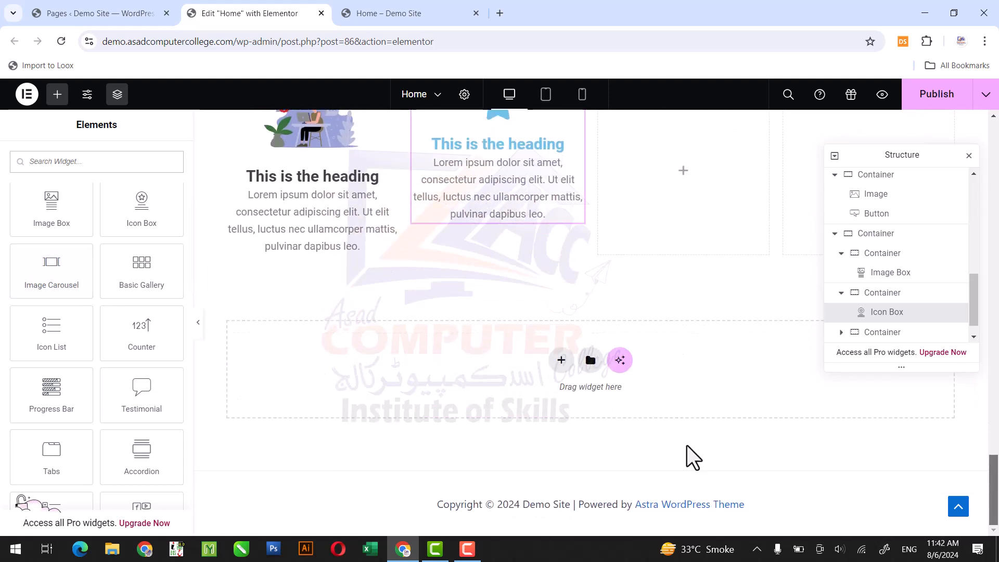
{"action": "left_click", "coordinate": [561, 361]}
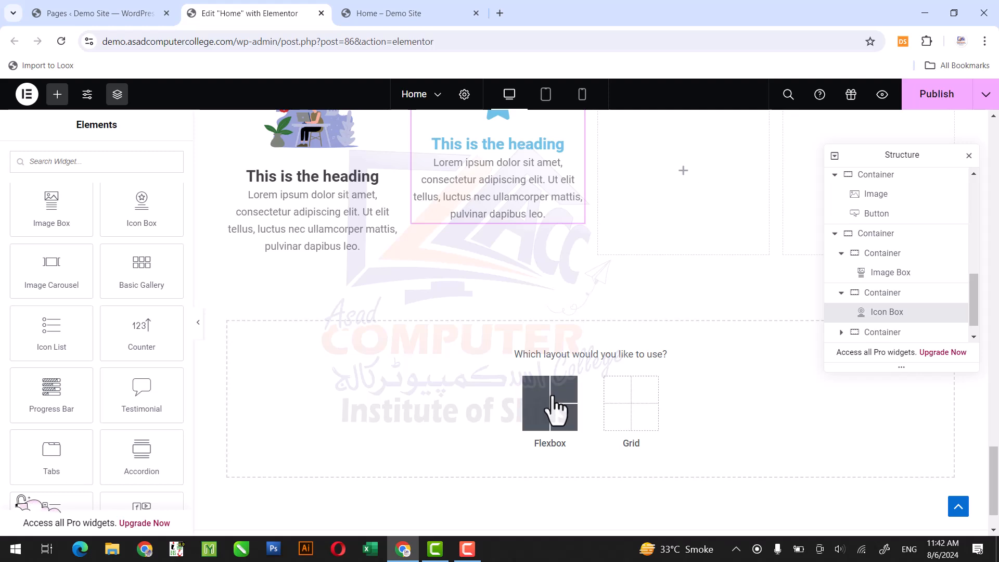
{"action": "left_click", "coordinate": [554, 405]}
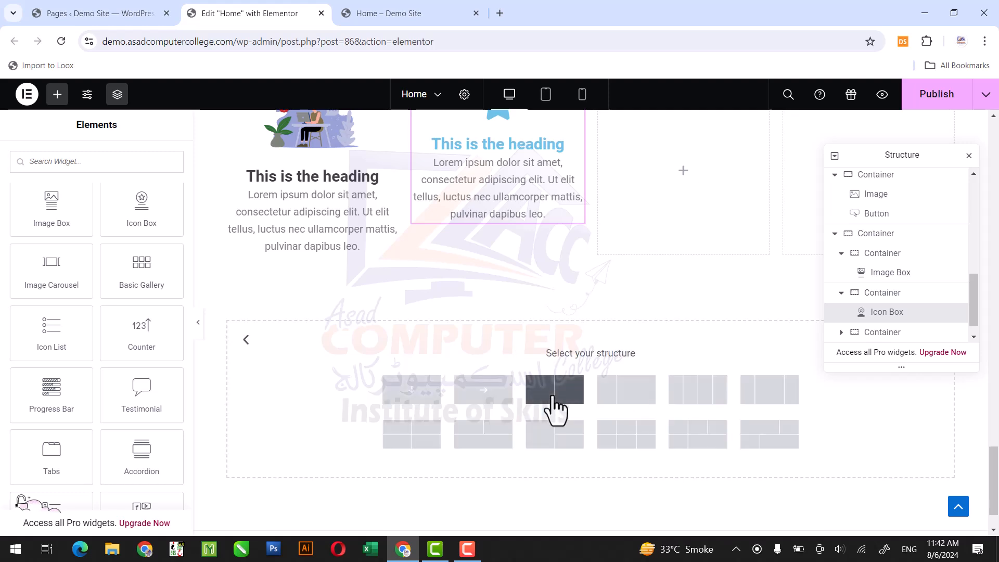
{"action": "left_click", "coordinate": [412, 390]}
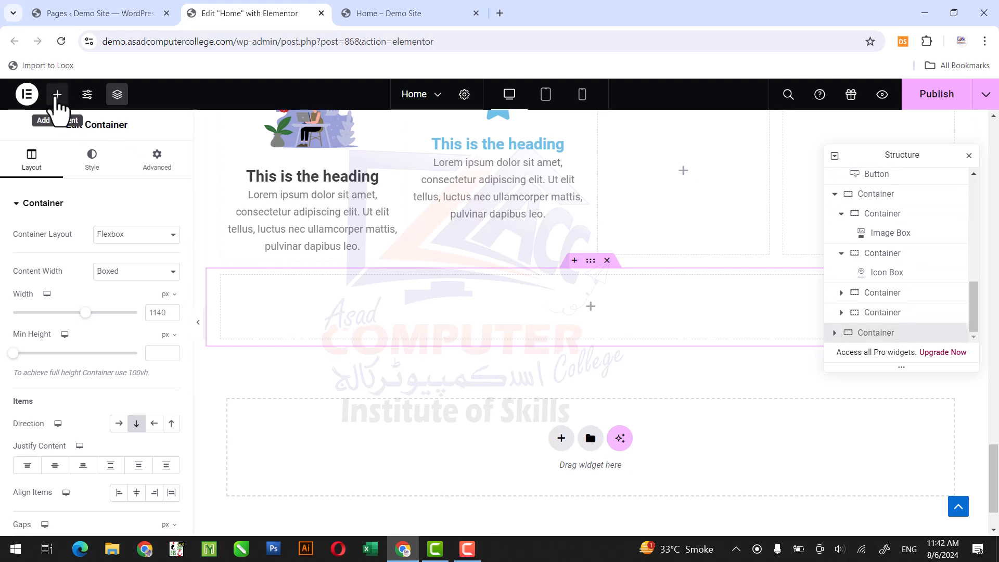
{"action": "left_click", "coordinate": [57, 95]}
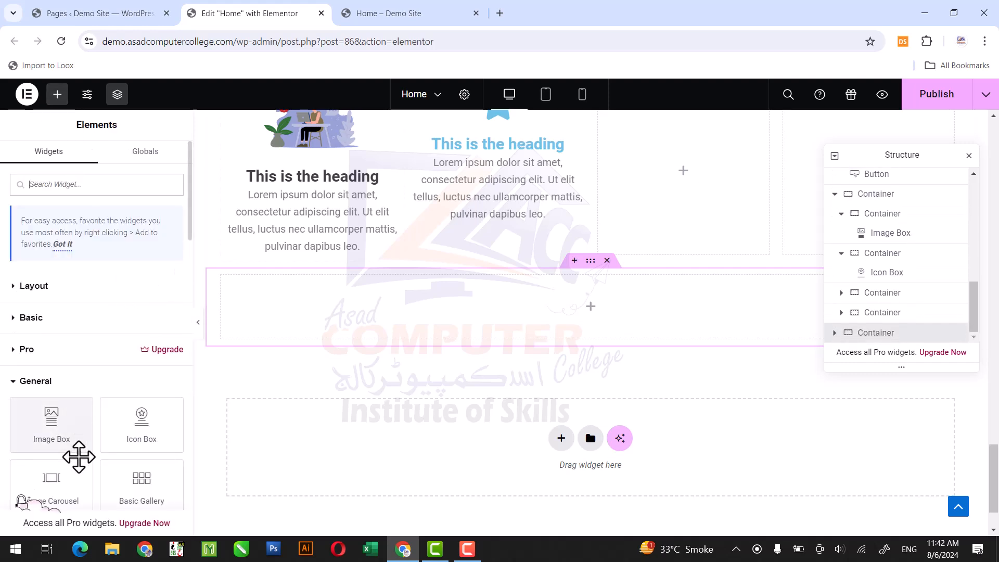
{"action": "left_click_drag", "start_coordinate": [74, 484], "coordinate": [489, 331]}
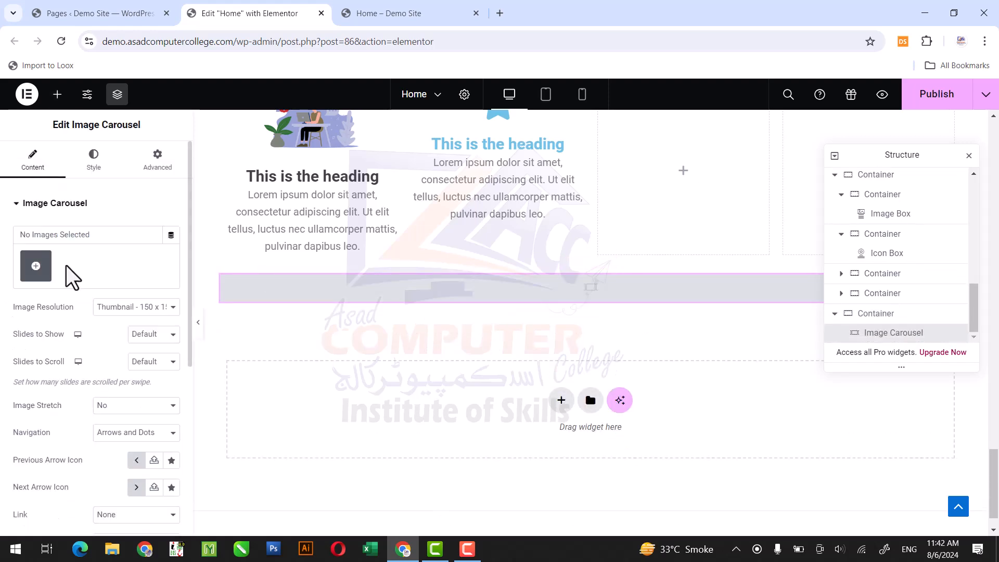
Fill the carousel with a gallery of the sunglasses woman, the red-haired cartoon woman and 53edd65e9ce23.jpg from the media library.
{"action": "left_click", "coordinate": [35, 266]}
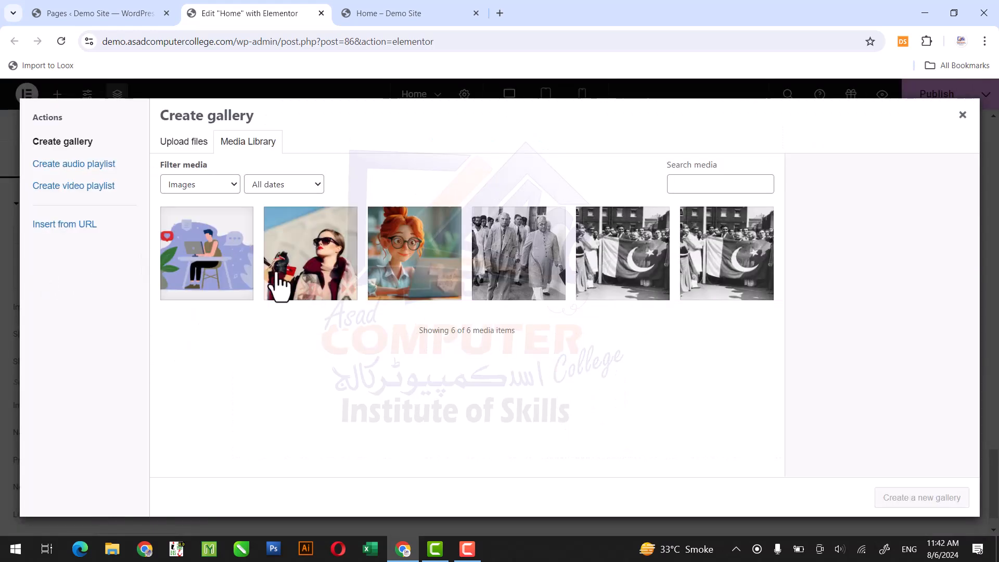
{"action": "left_click", "coordinate": [330, 294]}
{"action": "left_click", "coordinate": [424, 291]}
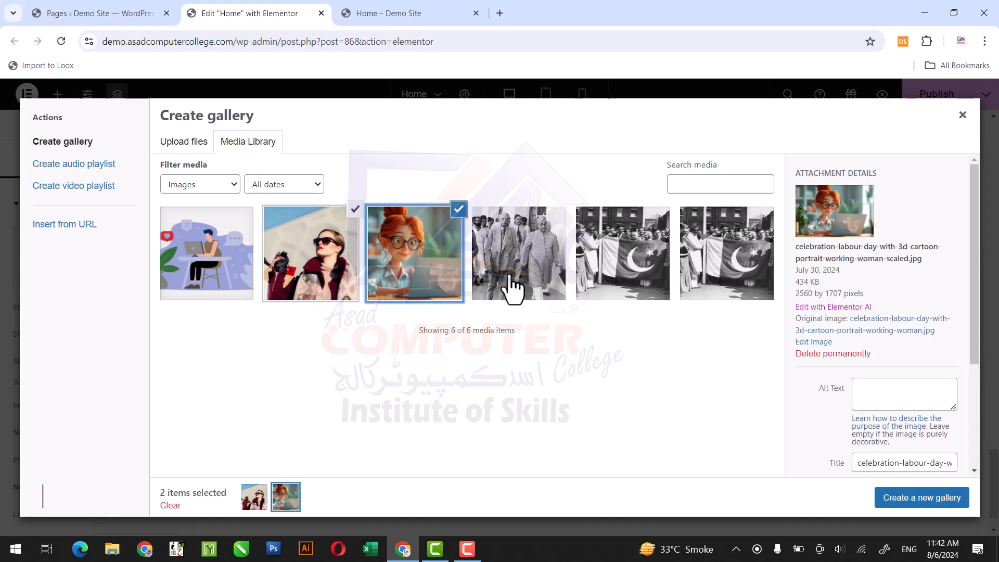
{"action": "left_click", "coordinate": [544, 267]}
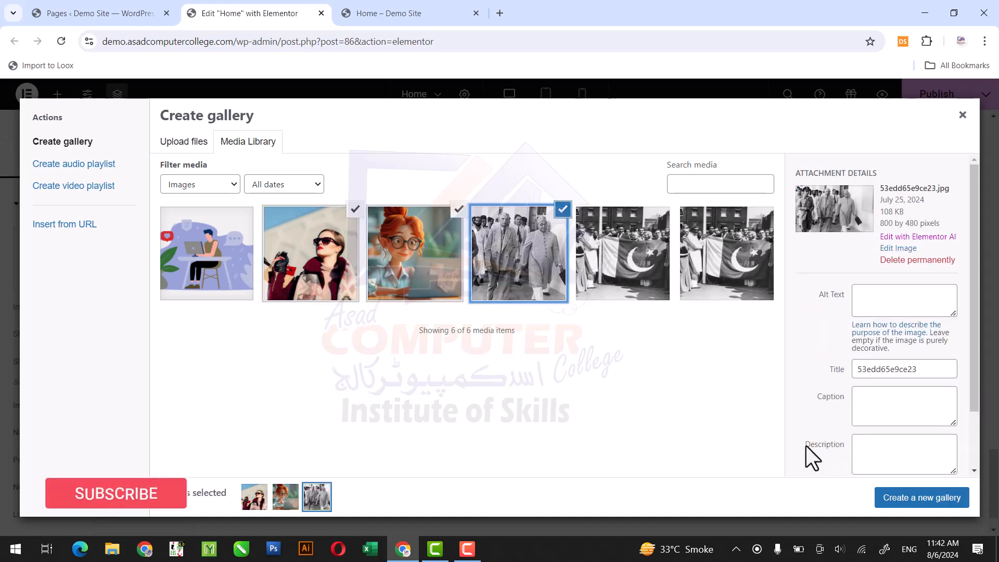
{"action": "left_click", "coordinate": [916, 500]}
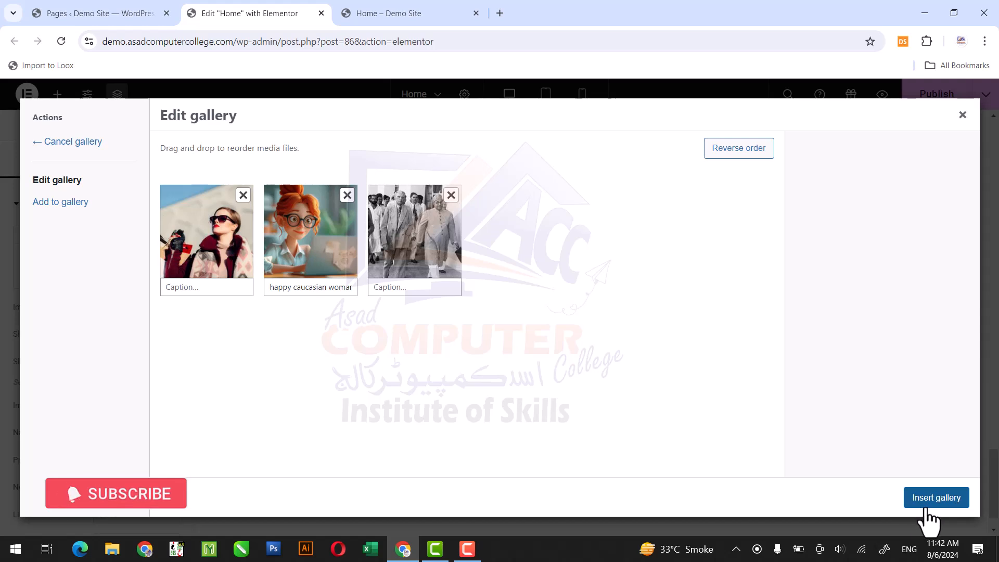
{"action": "left_click", "coordinate": [926, 503]}
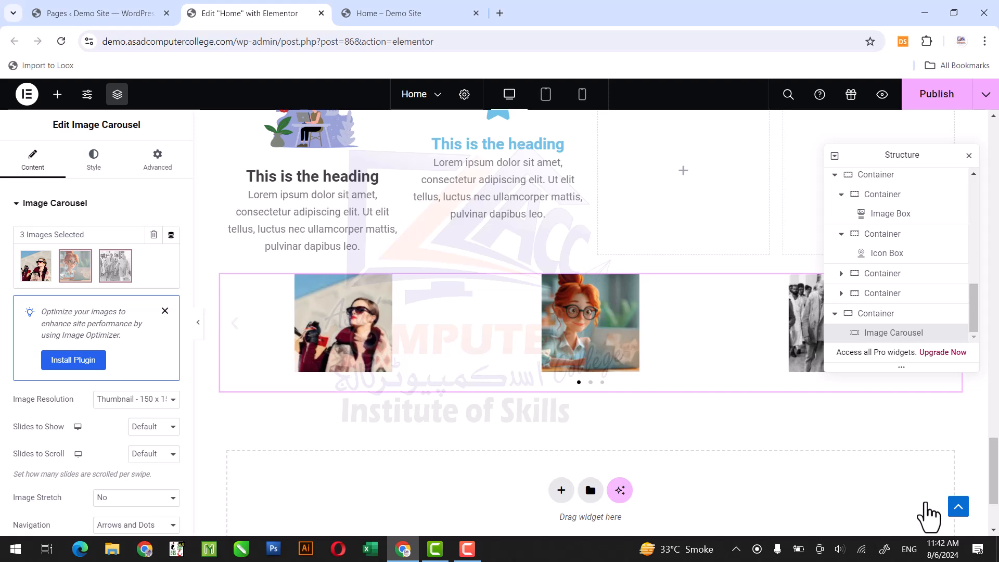
Set the carousel's image resolution to Full and preview its second and third slides.
{"action": "left_click", "coordinate": [131, 407]}
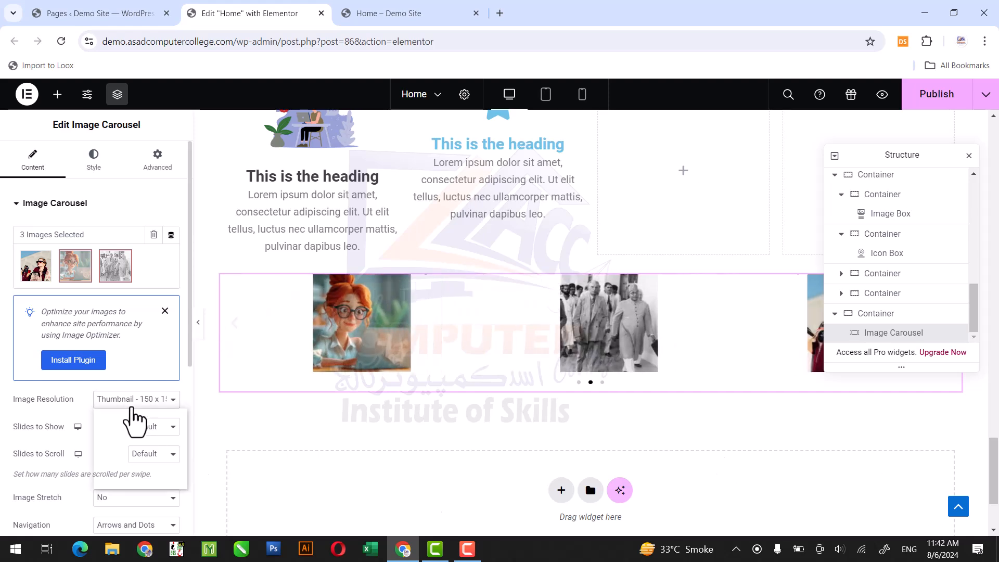
{"action": "left_click", "coordinate": [125, 470]}
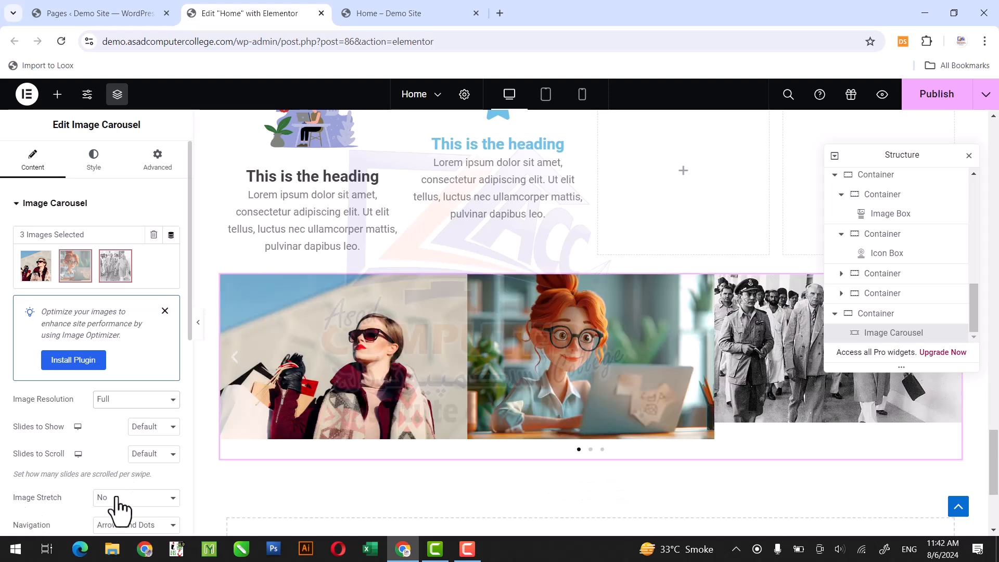
{"action": "left_click", "coordinate": [590, 450]}
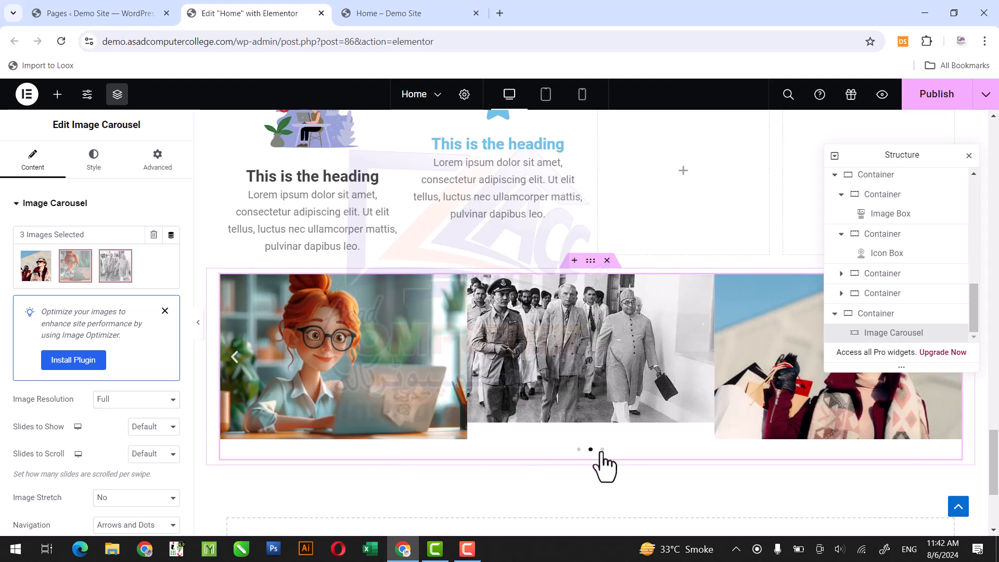
{"action": "left_click", "coordinate": [602, 449]}
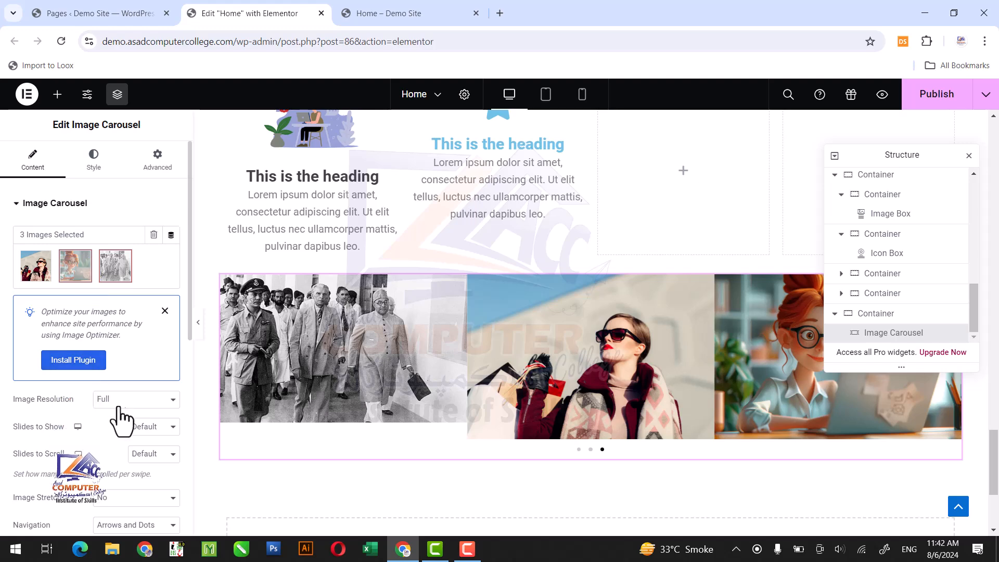
Set the carousel's Slides to Show to 1.
{"action": "scroll", "coordinate": [188, 314], "scroll_direction": "down", "scroll_amount": 3}
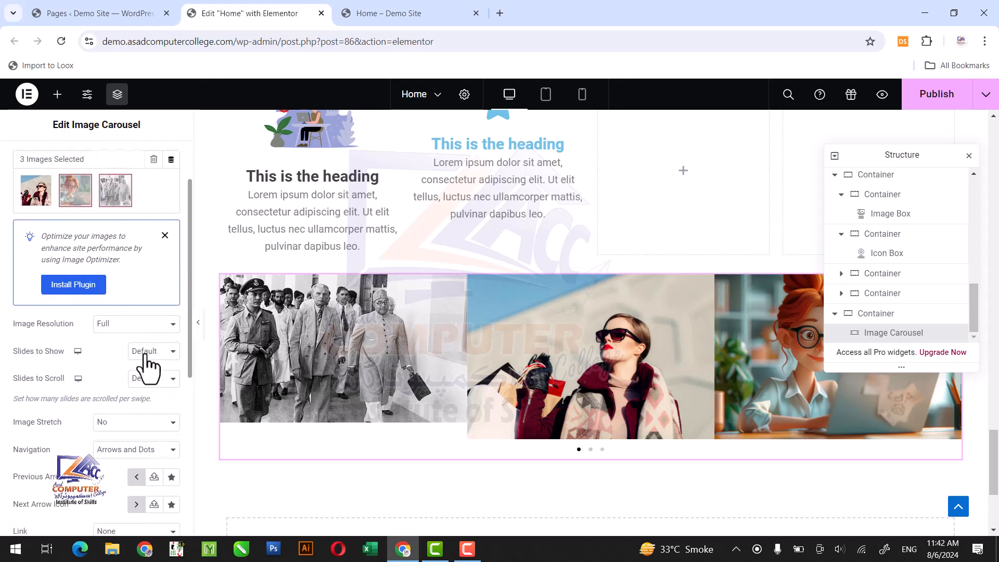
{"action": "left_click", "coordinate": [144, 349]}
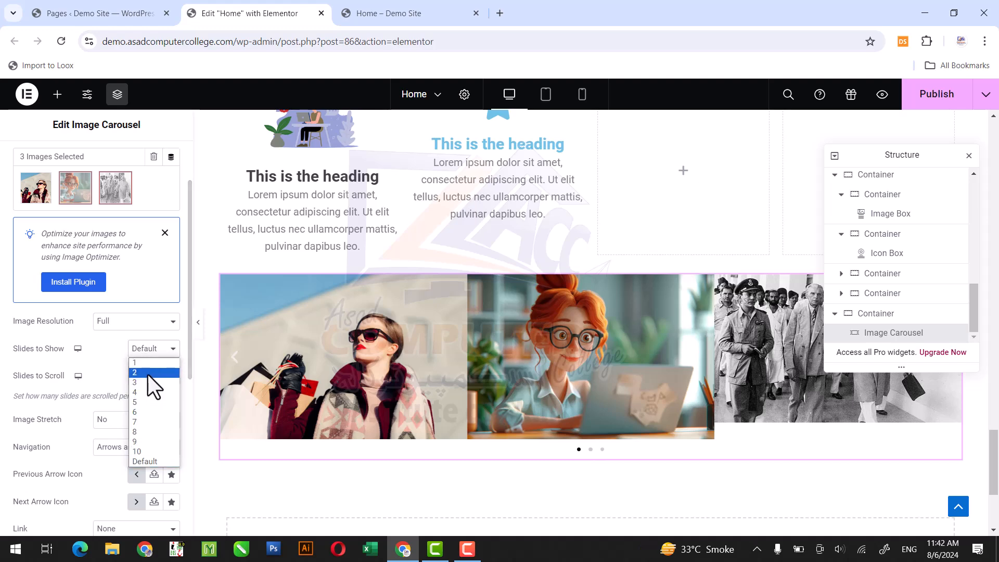
{"action": "left_click", "coordinate": [148, 364]}
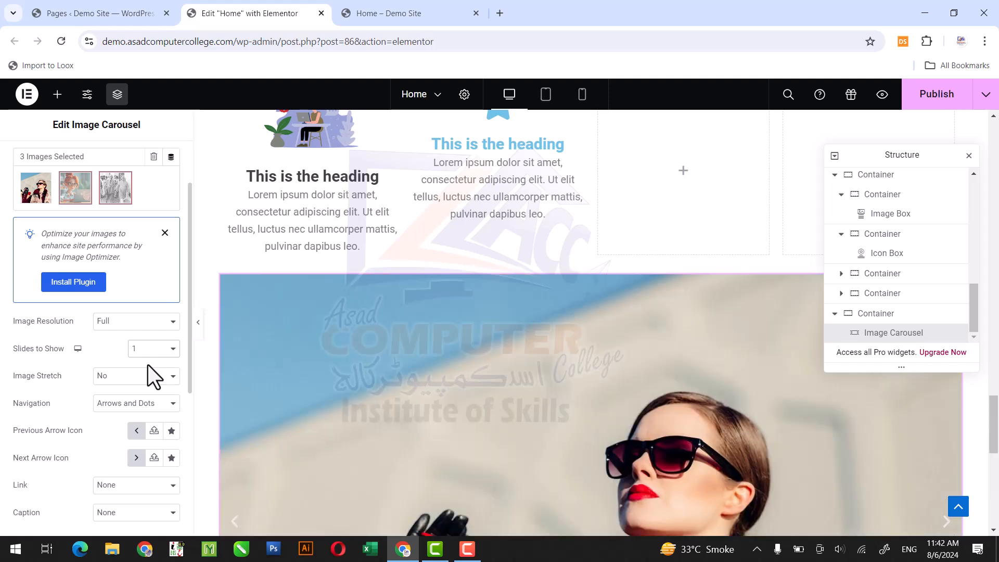
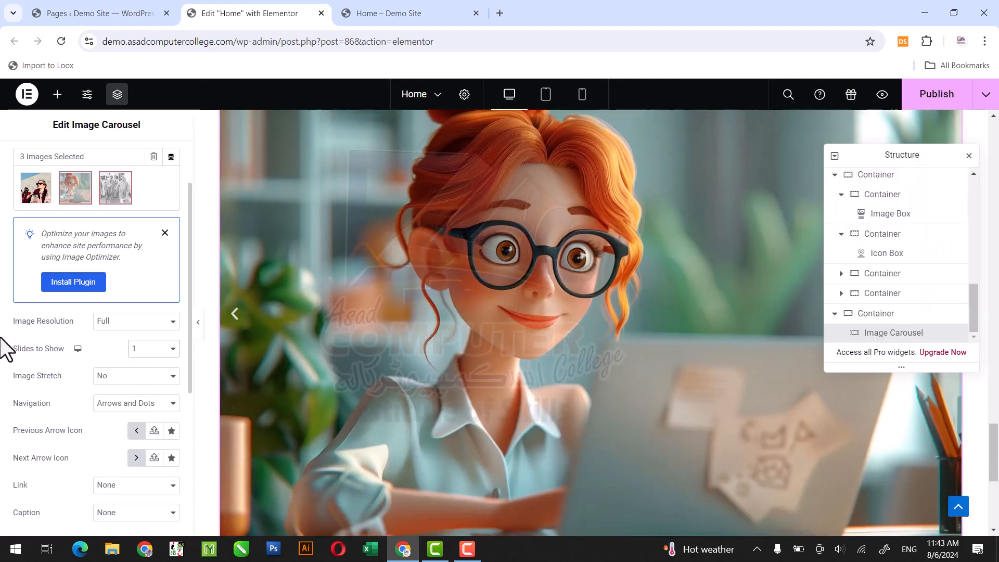
Try the carousel with Slides to Show at 2, 3, 4 and 7.
{"action": "left_click", "coordinate": [156, 350]}
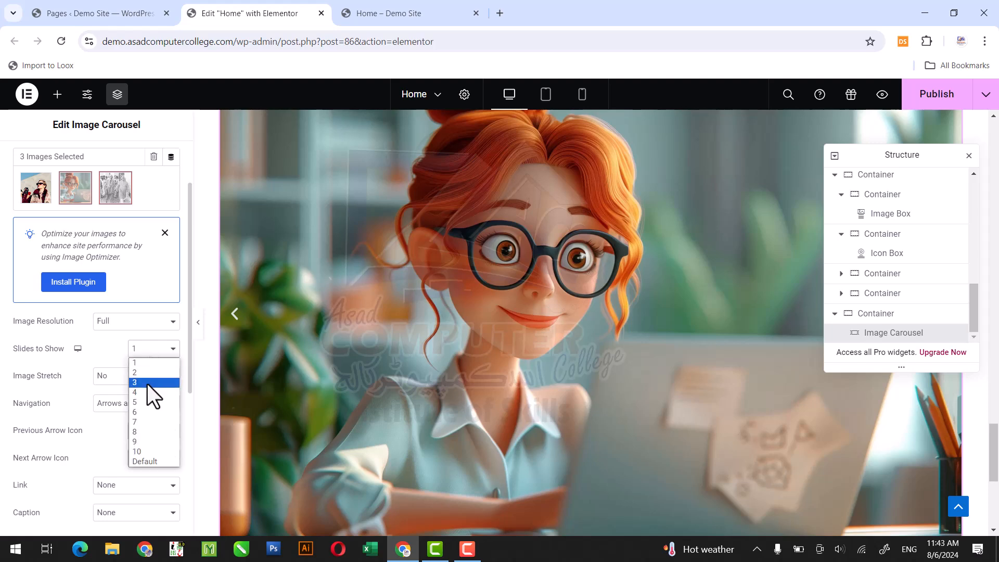
{"action": "left_click", "coordinate": [149, 374]}
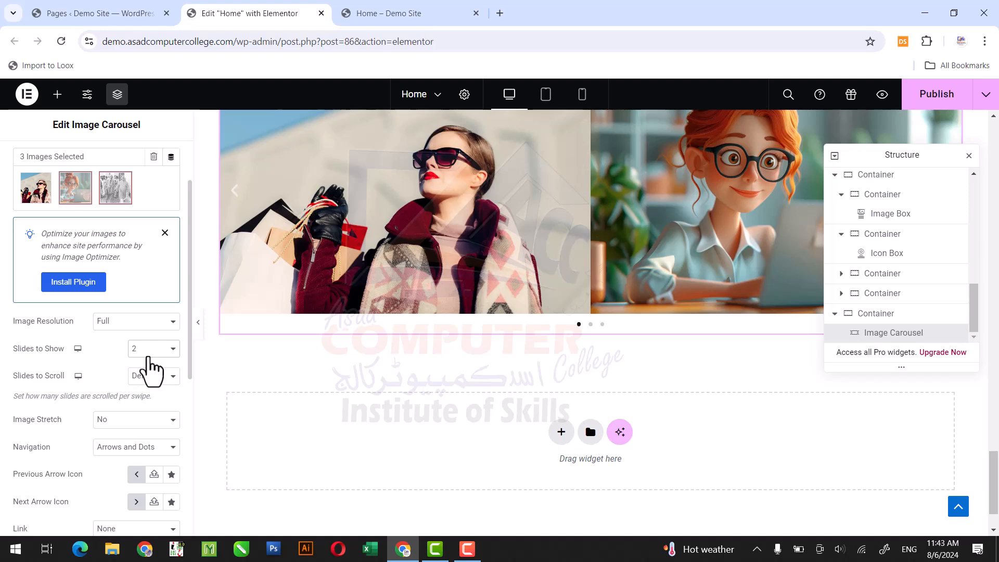
{"action": "left_click", "coordinate": [146, 351]}
{"action": "left_click", "coordinate": [148, 382]}
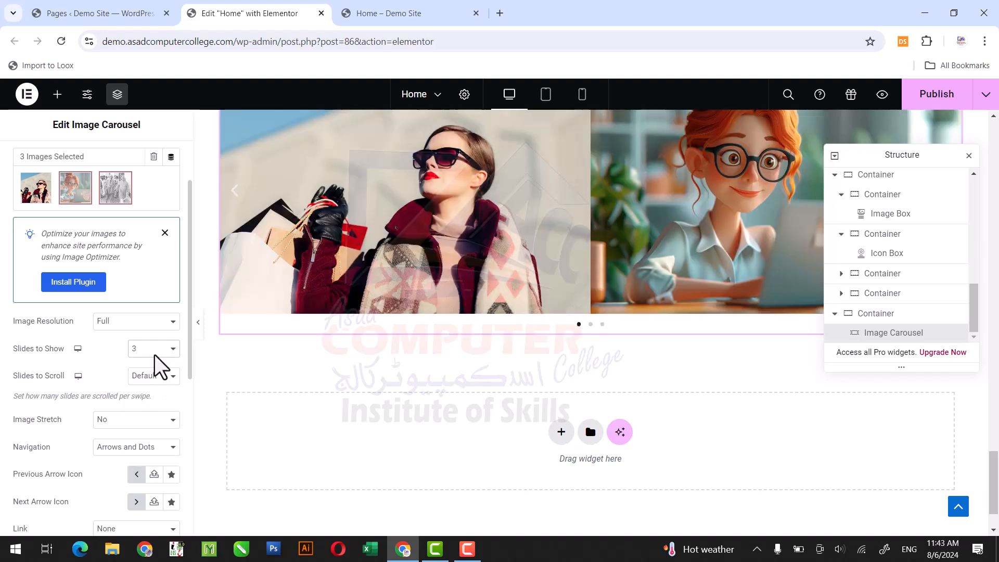
{"action": "left_click", "coordinate": [153, 351]}
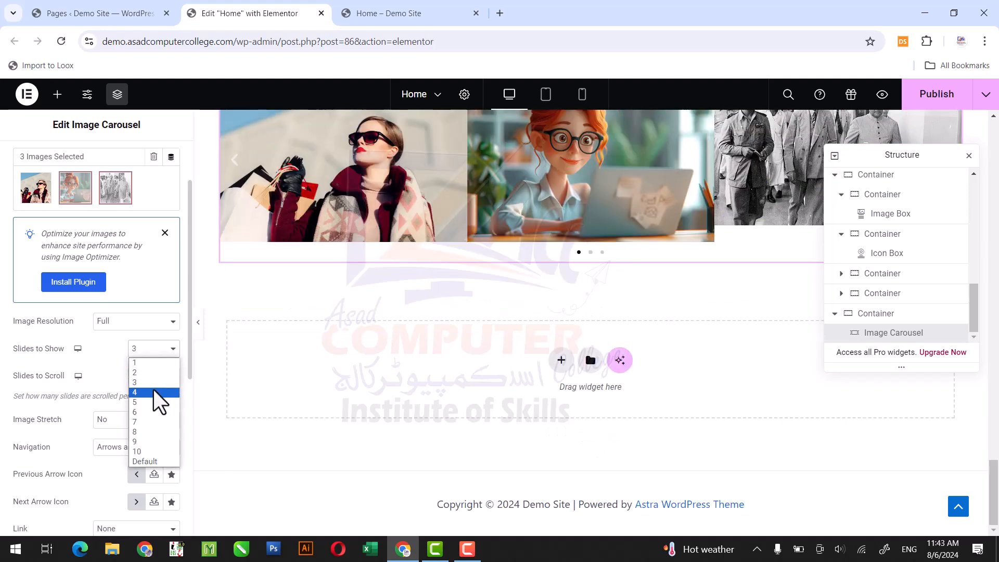
{"action": "left_click", "coordinate": [154, 392]}
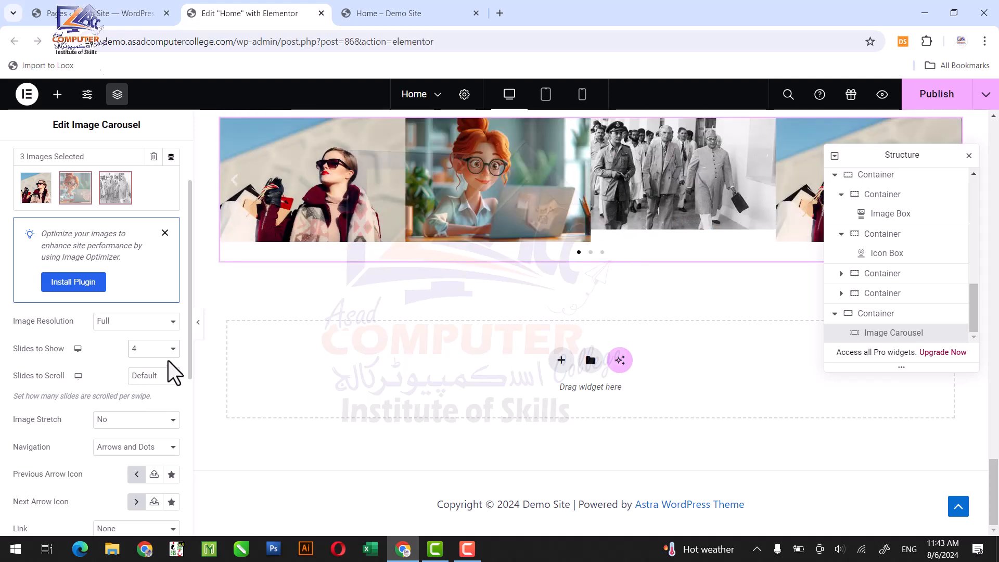
{"action": "left_click", "coordinate": [141, 352]}
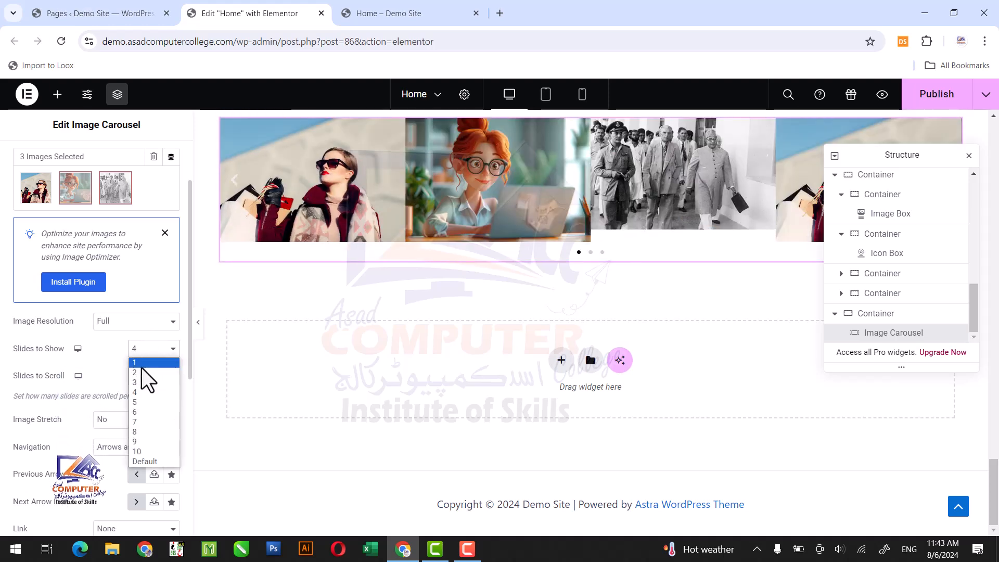
{"action": "left_click", "coordinate": [143, 419]}
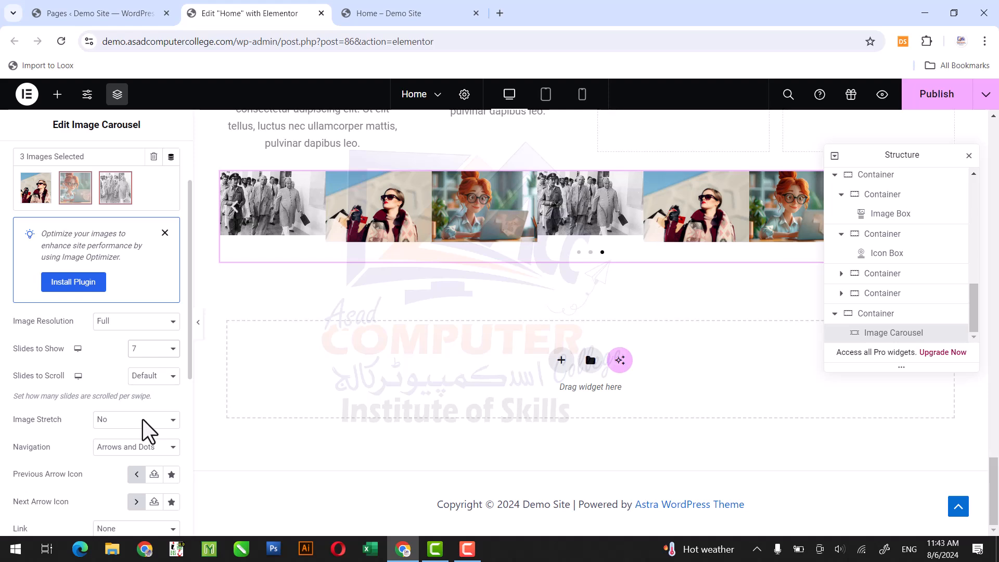
Set the carousel's Slides to Scroll to 4 and try it with Slides to Show at 4.
{"action": "left_click", "coordinate": [154, 375]}
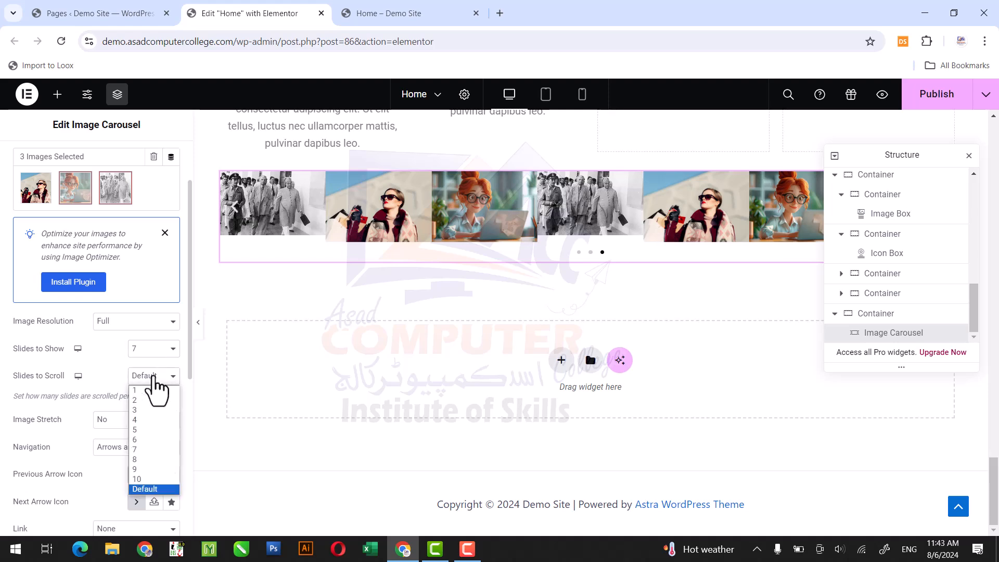
{"action": "left_click", "coordinate": [148, 419]}
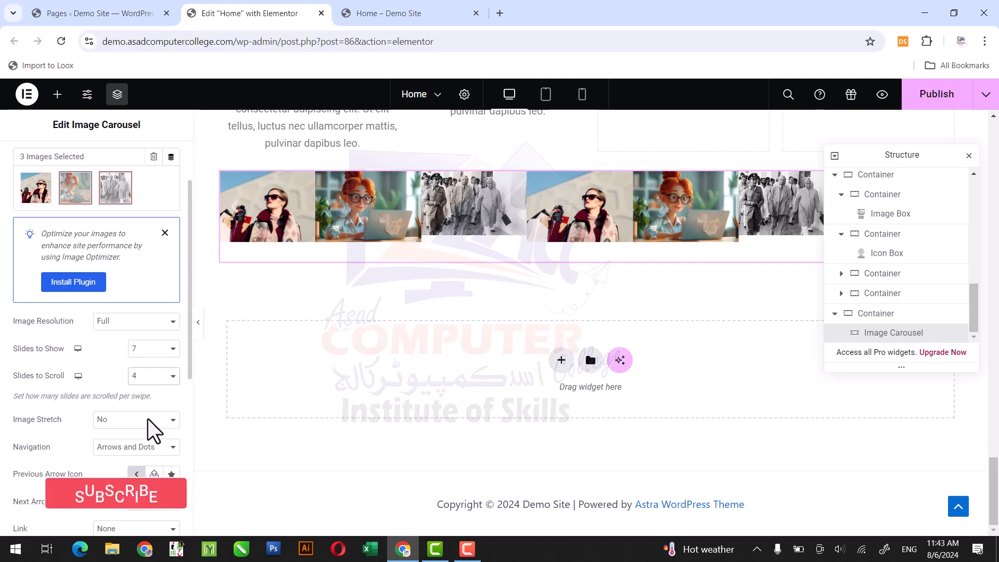
{"action": "left_click", "coordinate": [152, 351]}
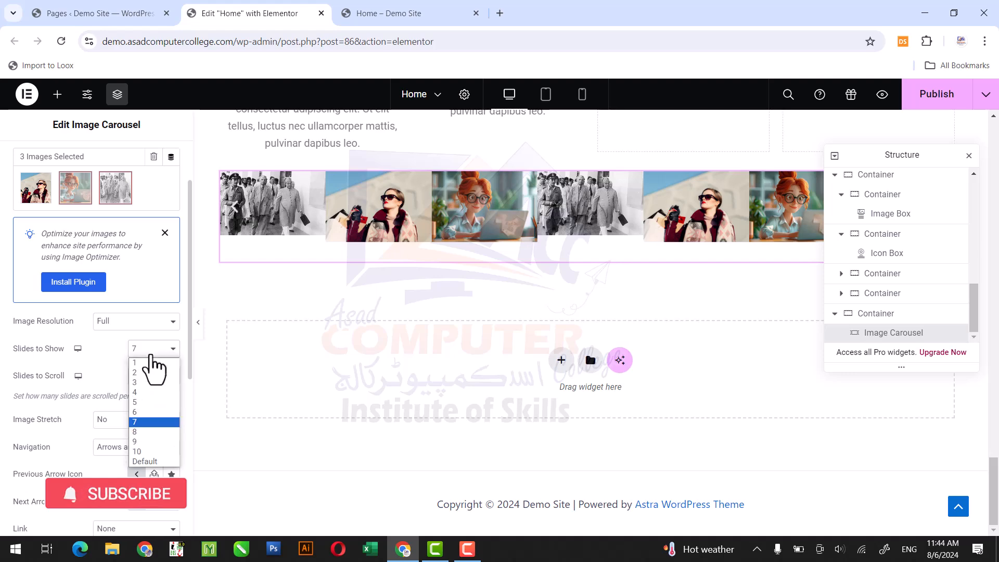
{"action": "left_click", "coordinate": [150, 392]}
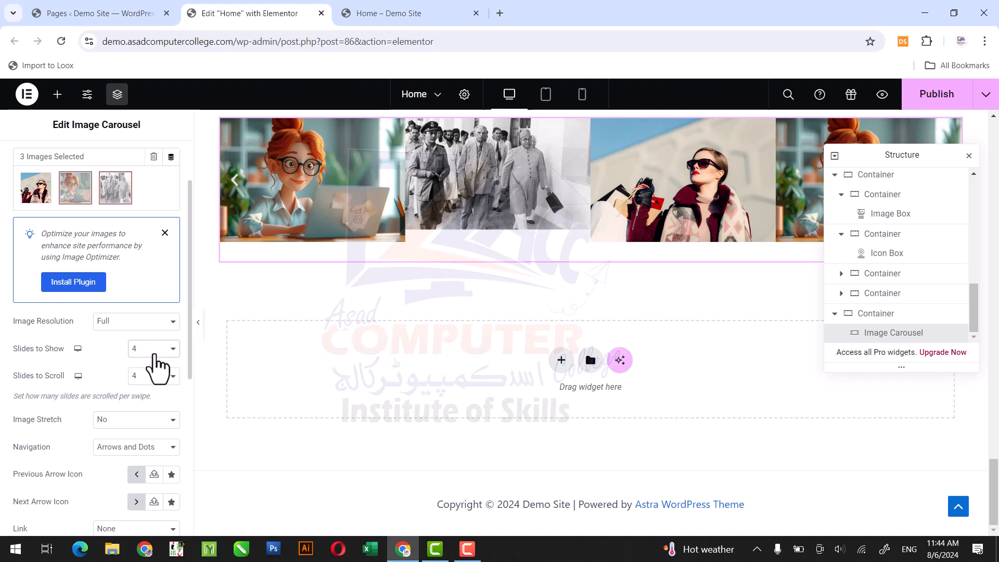
Reset the carousel's Slides to Show and Slides to Scroll to Default.
{"action": "left_click", "coordinate": [155, 355]}
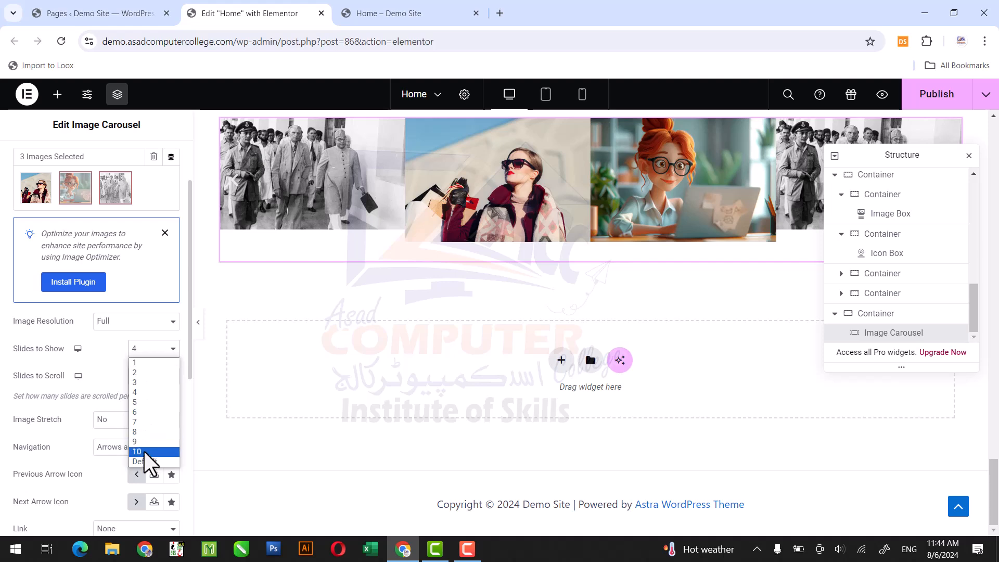
{"action": "left_click", "coordinate": [144, 461]}
{"action": "left_click", "coordinate": [145, 384]}
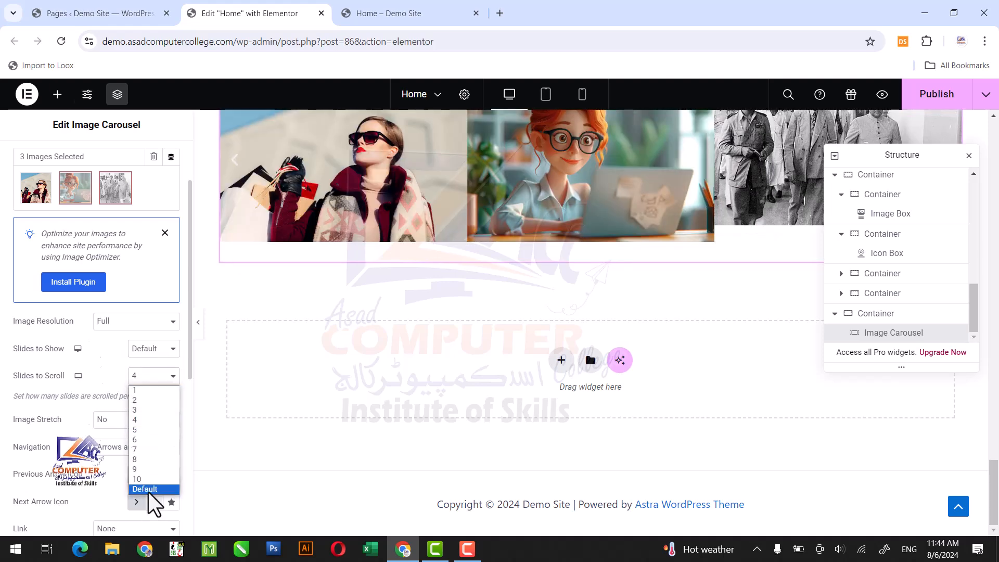
{"action": "left_click", "coordinate": [149, 492]}
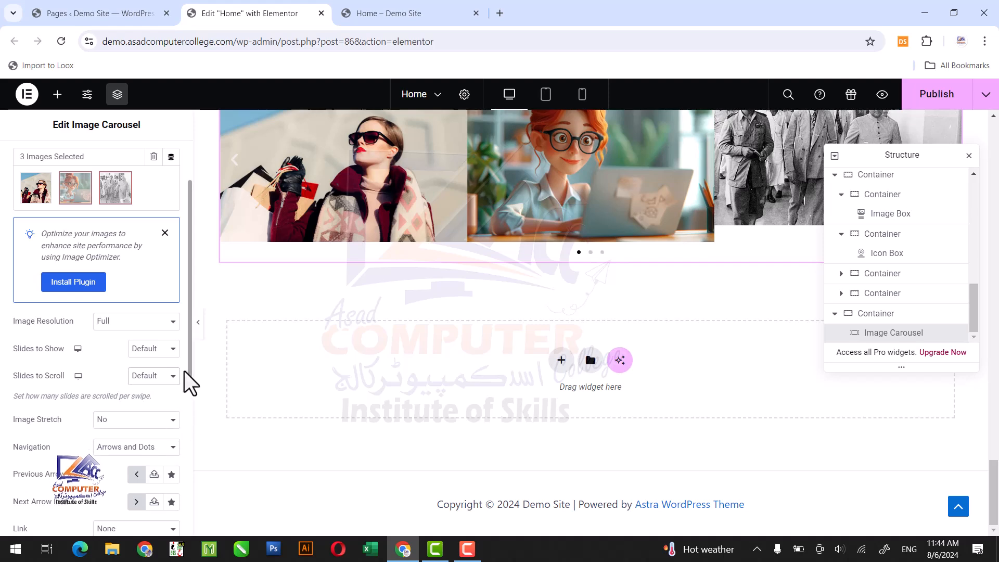
Review the carousel's Image Stretch choices and its Additional Options such as autoplay and animation speed.
{"action": "left_click_drag", "start_coordinate": [189, 370], "coordinate": [194, 415]}
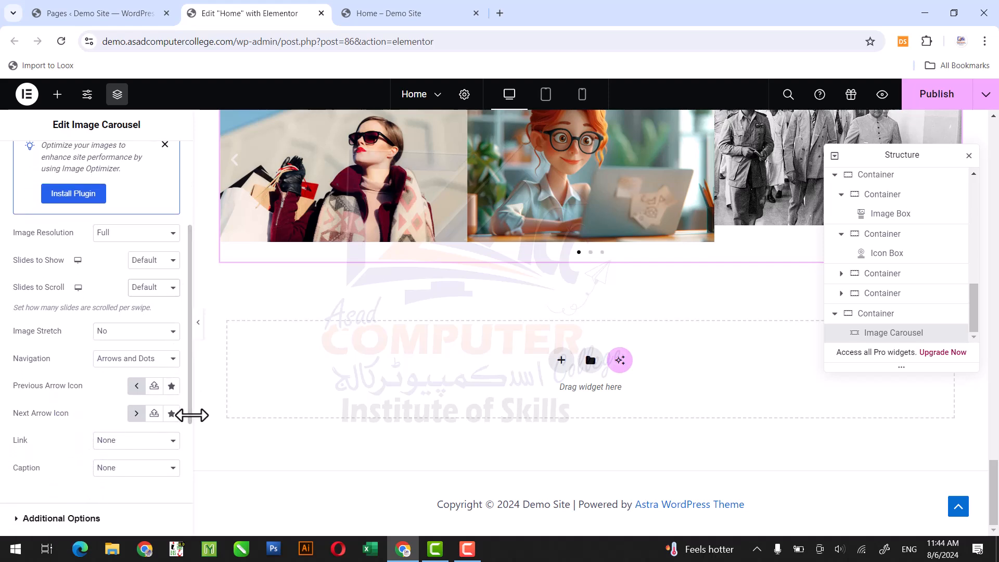
{"action": "left_click", "coordinate": [151, 335]}
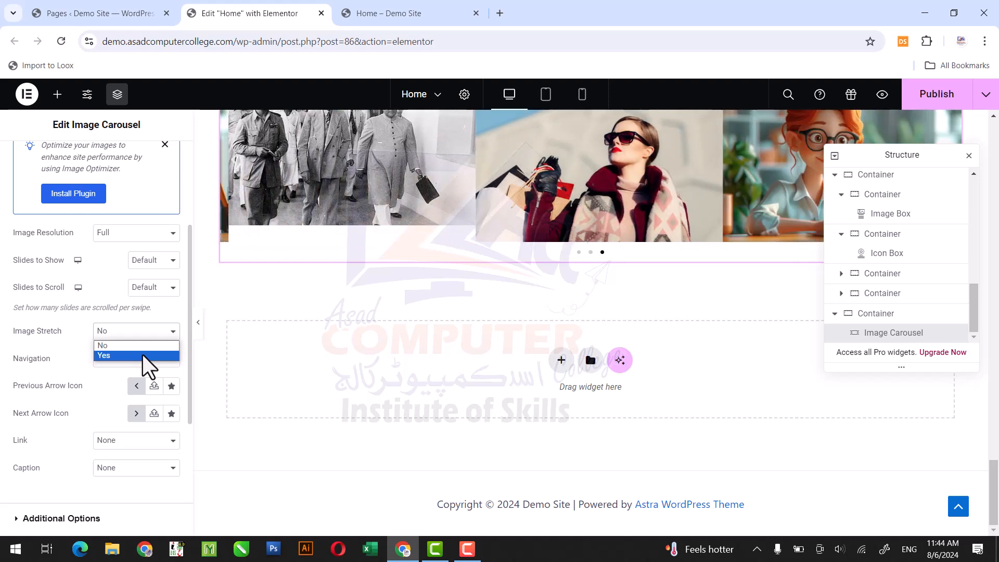
{"action": "left_click", "coordinate": [189, 375]}
{"action": "scroll", "coordinate": [190, 401], "scroll_direction": "down", "scroll_amount": 1}
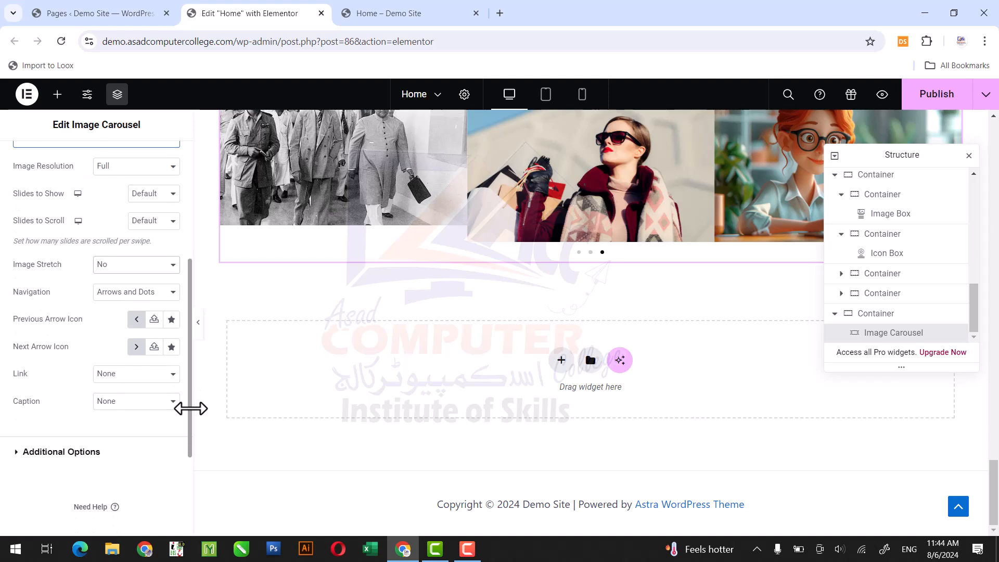
{"action": "left_click", "coordinate": [117, 449]}
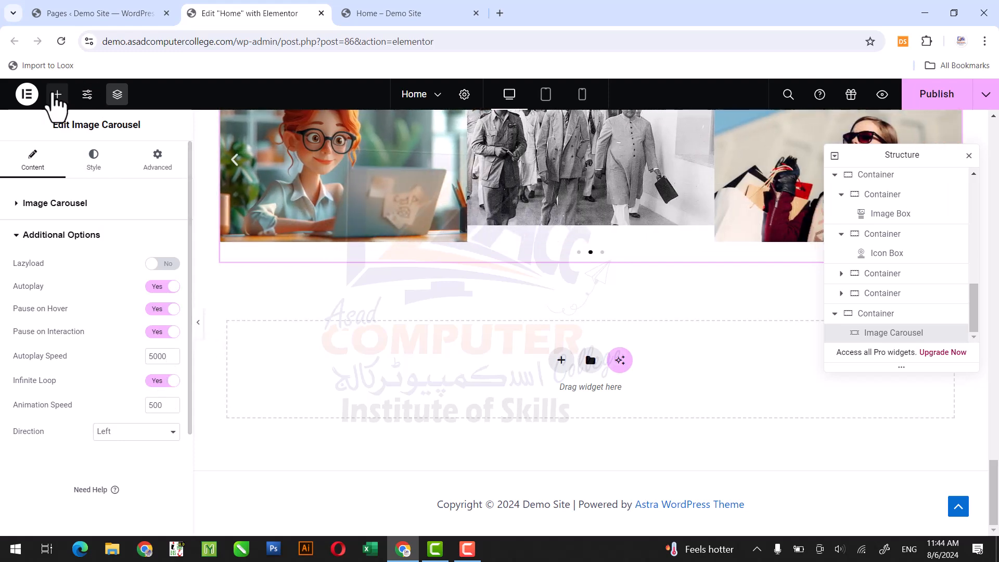
Add a Basic Gallery below the carousel containing the sunglasses woman, red-haired cartoon woman, black-and-white walking men and pakistan0502-1.jpg images.
{"action": "left_click", "coordinate": [56, 95]}
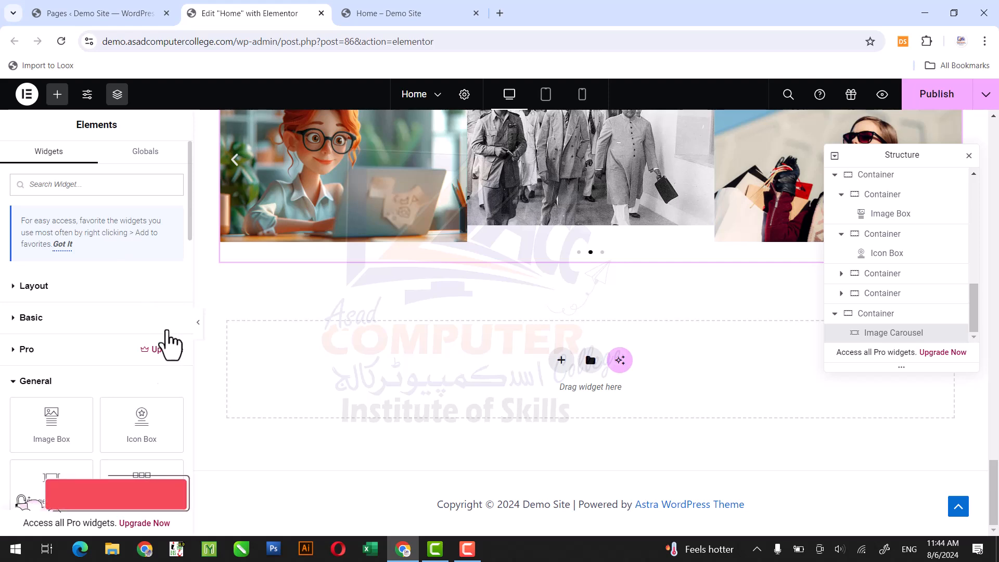
{"action": "left_click_drag", "start_coordinate": [142, 471], "coordinate": [458, 363]}
{"action": "left_click", "coordinate": [36, 265]}
{"action": "left_click", "coordinate": [236, 274]}
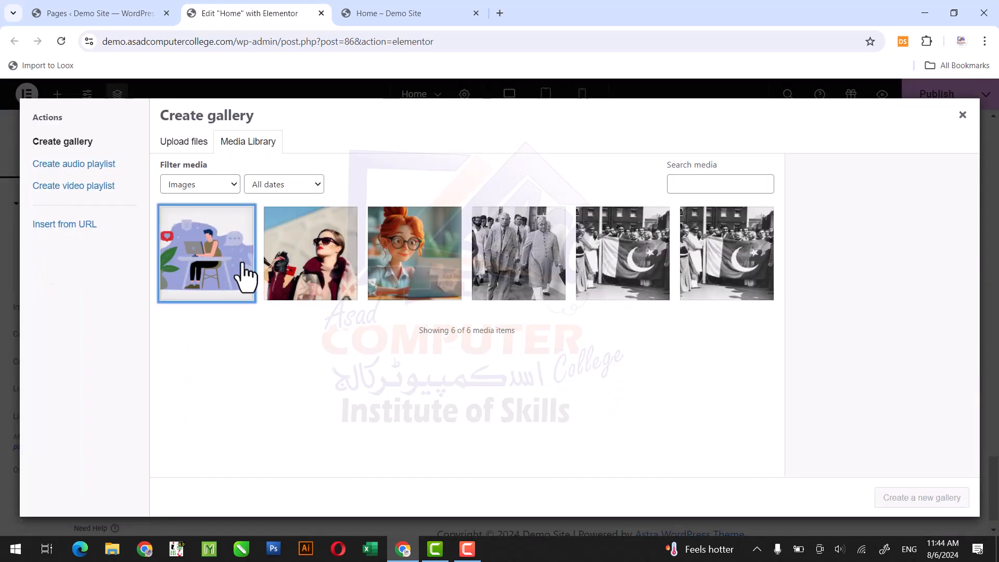
{"action": "left_click", "coordinate": [311, 268]}
{"action": "left_click", "coordinate": [417, 279]}
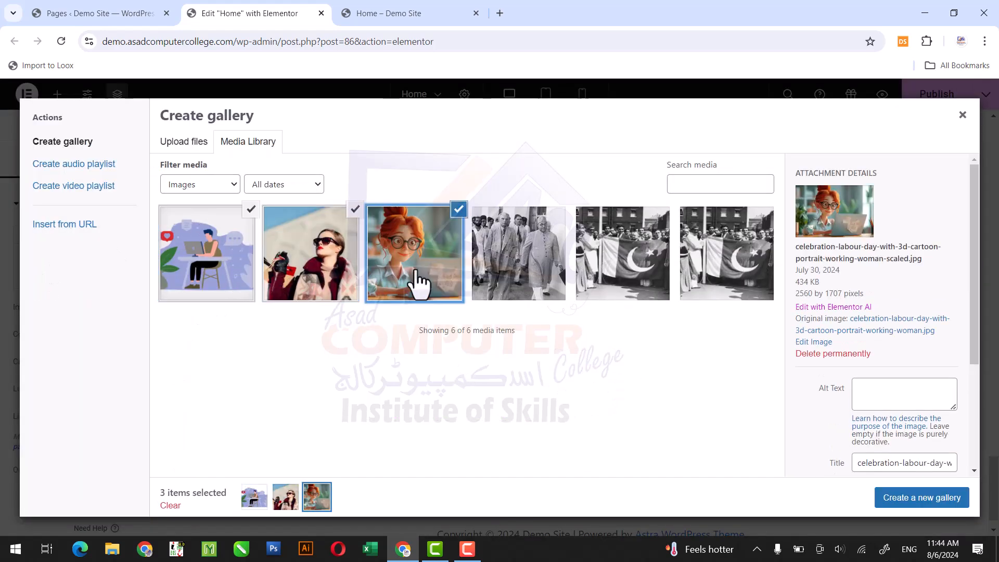
{"action": "left_click", "coordinate": [520, 286]}
{"action": "left_click", "coordinate": [621, 286]}
{"action": "left_click", "coordinate": [208, 248]}
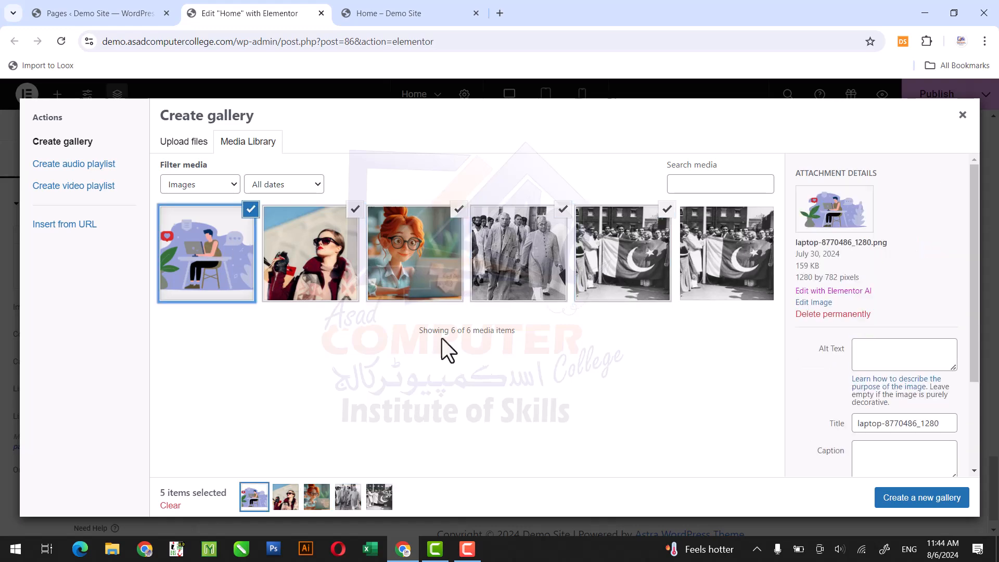
{"action": "left_click", "coordinate": [252, 210]}
{"action": "left_click", "coordinate": [919, 501]}
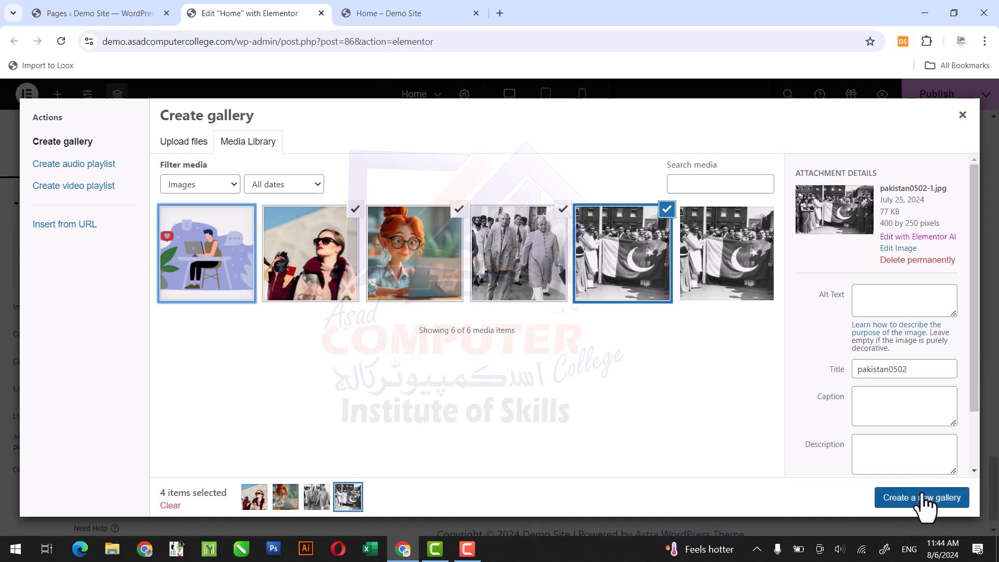
{"action": "left_click", "coordinate": [919, 501]}
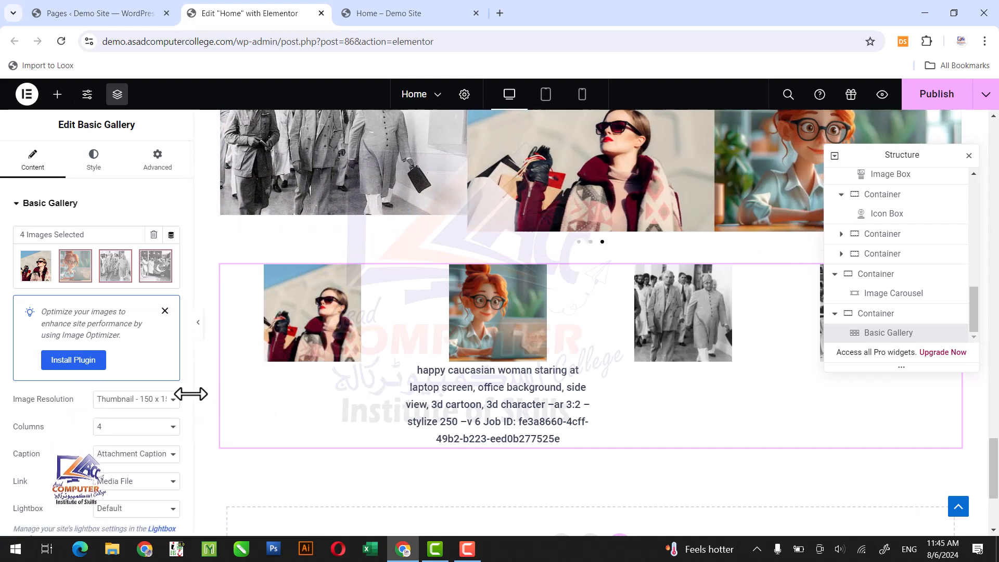
Set the Basic Gallery's caption to None and its image resolution to Full.
{"action": "scroll", "coordinate": [188, 394], "scroll_direction": "down", "scroll_amount": 2}
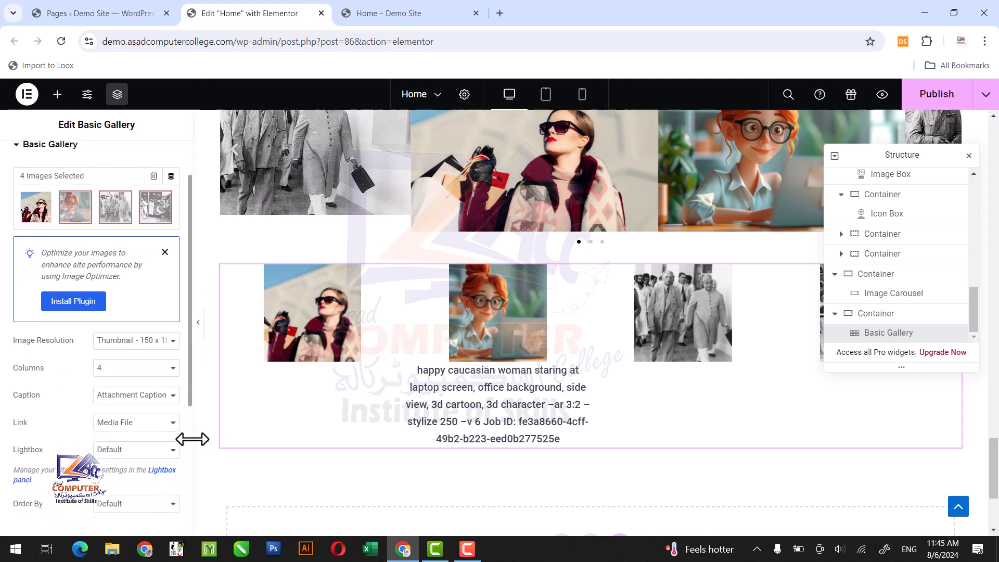
{"action": "scroll", "coordinate": [193, 452], "scroll_direction": "down", "scroll_amount": 1}
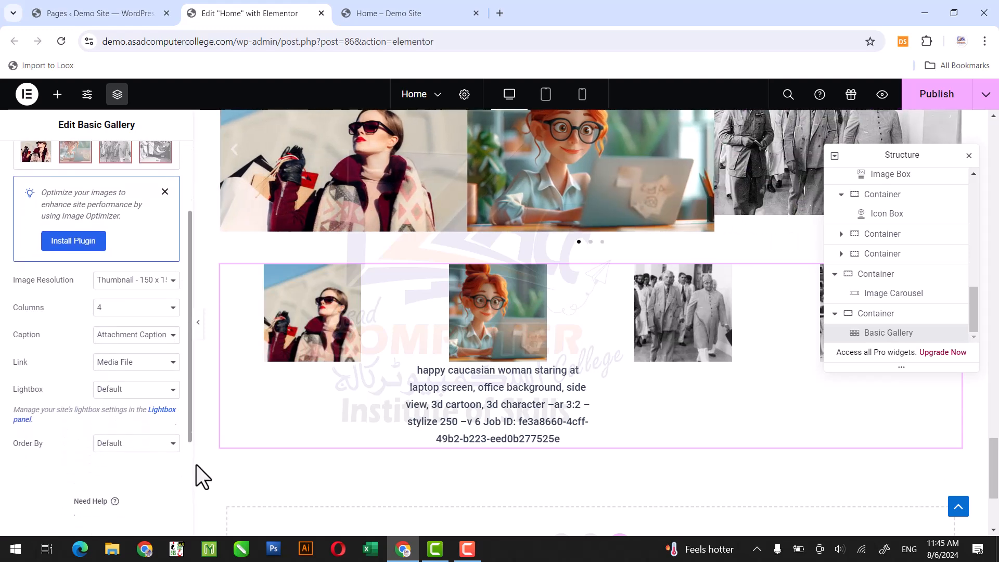
{"action": "scroll", "coordinate": [196, 447], "scroll_direction": "up", "scroll_amount": 2}
{"action": "left_click", "coordinate": [149, 409]}
{"action": "left_click", "coordinate": [135, 412]}
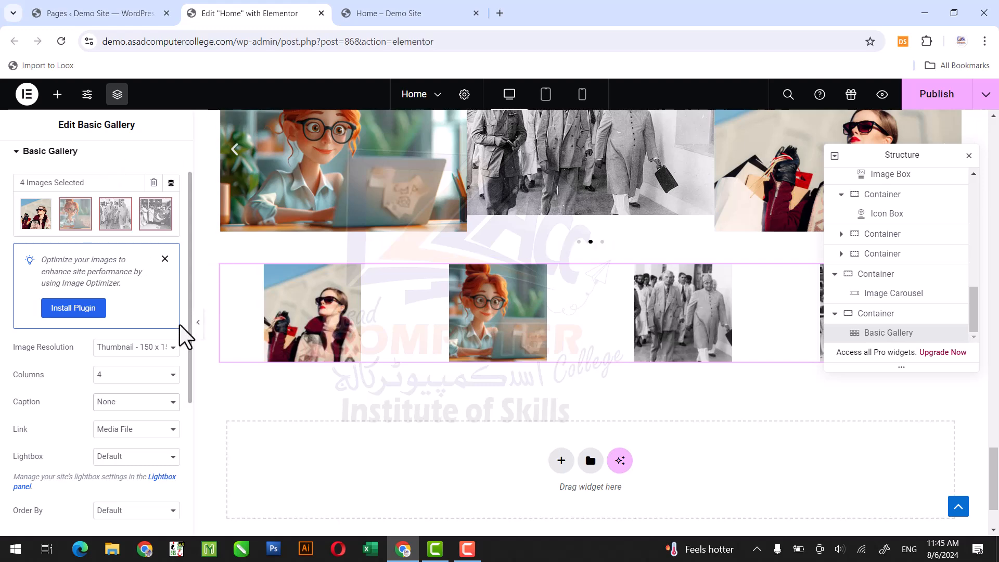
{"action": "left_click", "coordinate": [148, 347]}
{"action": "left_click", "coordinate": [123, 428]}
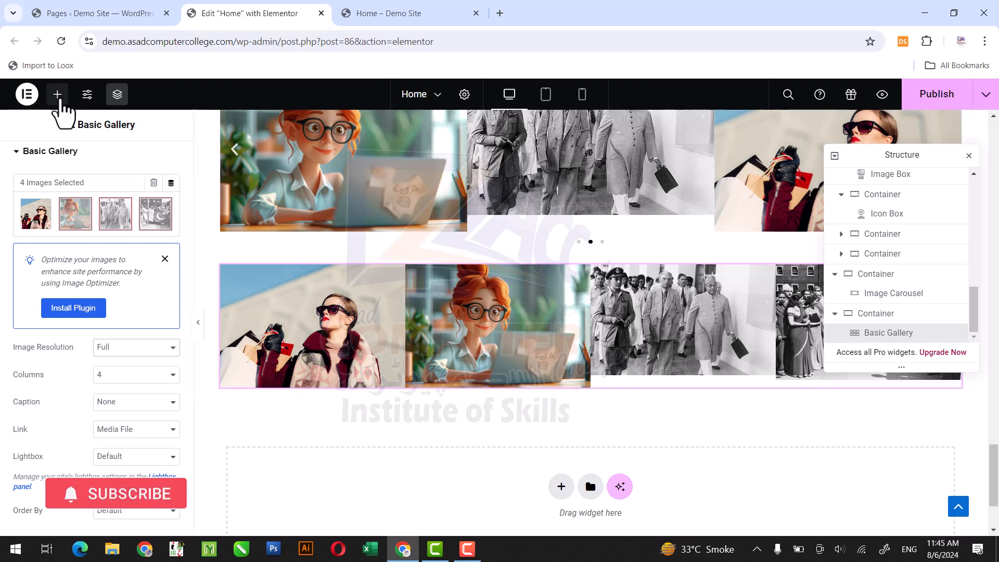
Browse the General widgets in the element library, from Icon List and Counter through to Text Path.
{"action": "left_click", "coordinate": [62, 97]}
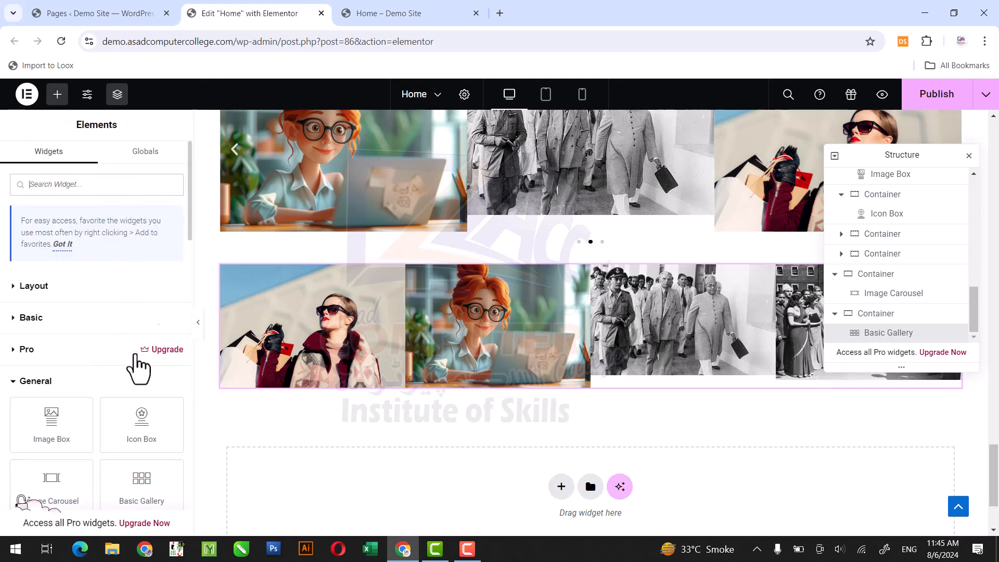
{"action": "scroll", "coordinate": [194, 207], "scroll_direction": "down", "scroll_amount": 3}
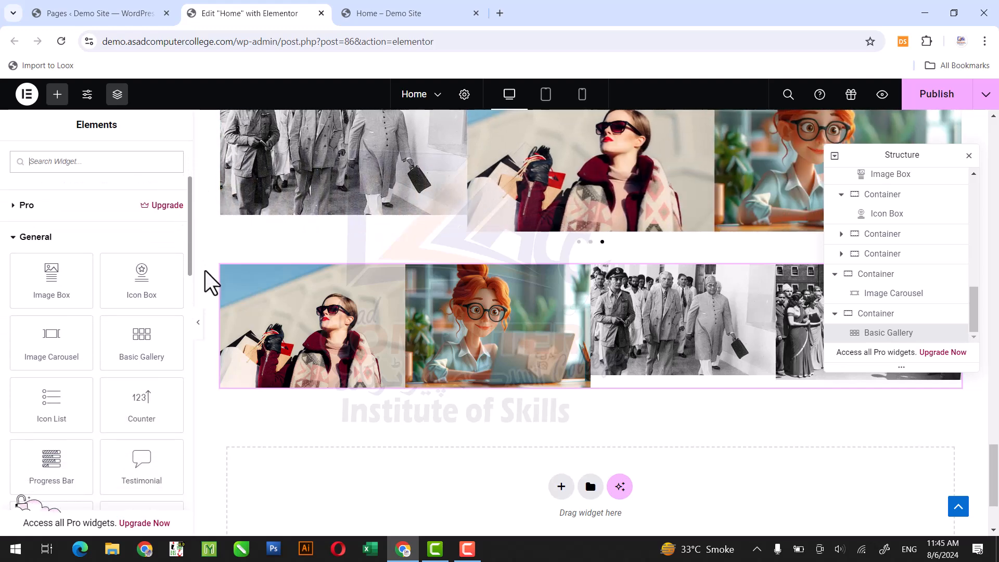
{"action": "scroll", "coordinate": [190, 267], "scroll_direction": "down", "scroll_amount": 3}
{"action": "scroll", "coordinate": [146, 269], "scroll_direction": "down", "scroll_amount": 2}
{"action": "scroll", "coordinate": [149, 270], "scroll_direction": "up", "scroll_amount": 1}
{"action": "scroll", "coordinate": [127, 286], "scroll_direction": "down", "scroll_amount": 3}
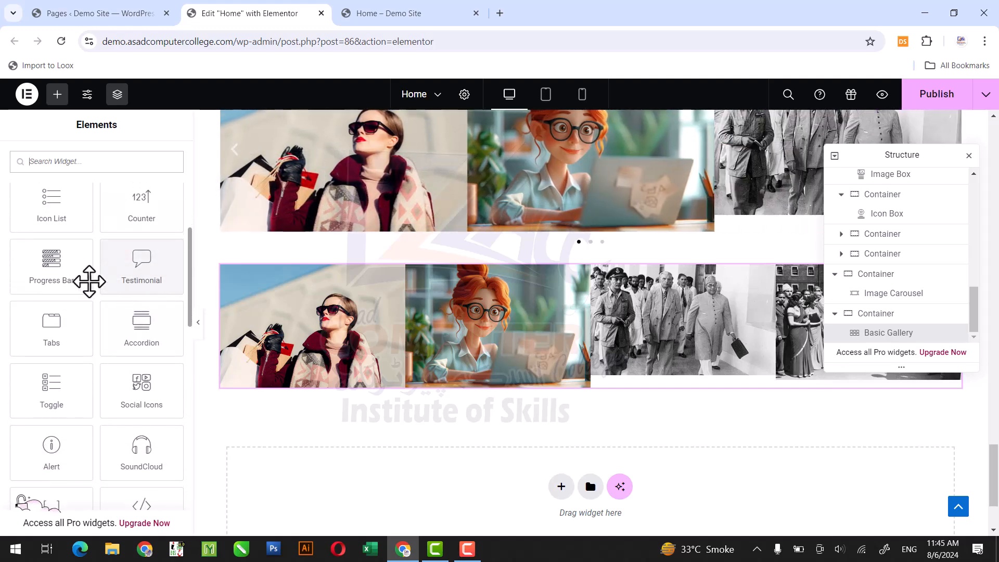
{"action": "scroll", "coordinate": [65, 314], "scroll_direction": "down", "scroll_amount": 1}
{"action": "scroll", "coordinate": [65, 314], "scroll_direction": "down", "scroll_amount": 3}
{"action": "scroll", "coordinate": [52, 320], "scroll_direction": "up", "scroll_amount": 2}
{"action": "scroll", "coordinate": [60, 307], "scroll_direction": "down", "scroll_amount": 1}
{"action": "scroll", "coordinate": [71, 323], "scroll_direction": "down", "scroll_amount": 1}
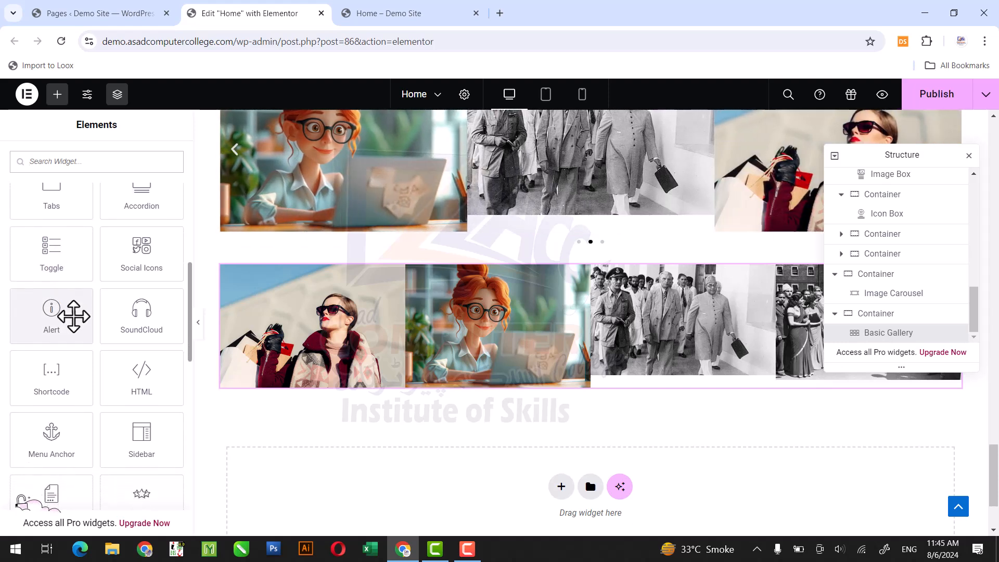
{"action": "scroll", "coordinate": [73, 316], "scroll_direction": "down", "scroll_amount": 5}
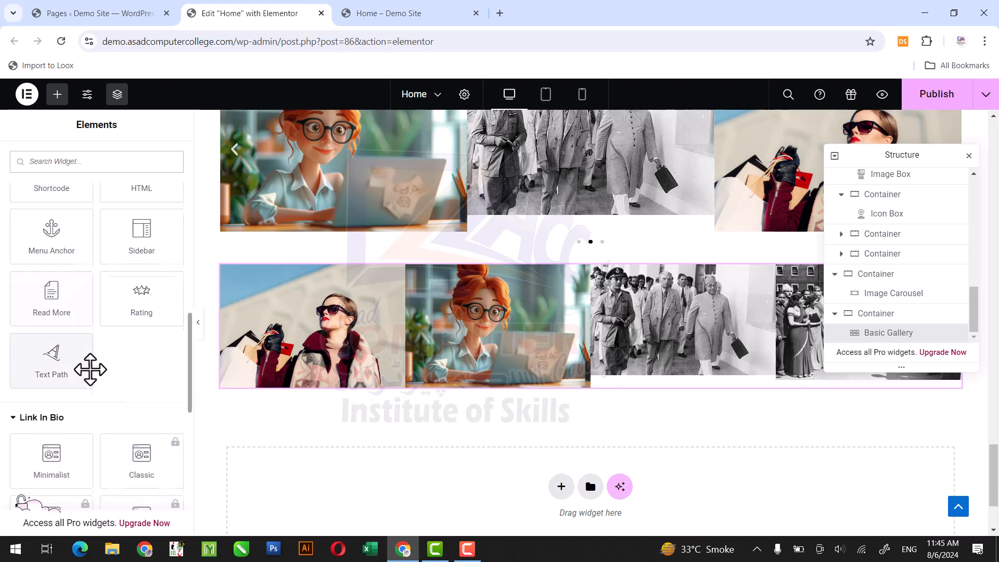
{"action": "scroll", "coordinate": [104, 372], "scroll_direction": "up", "scroll_amount": 3}
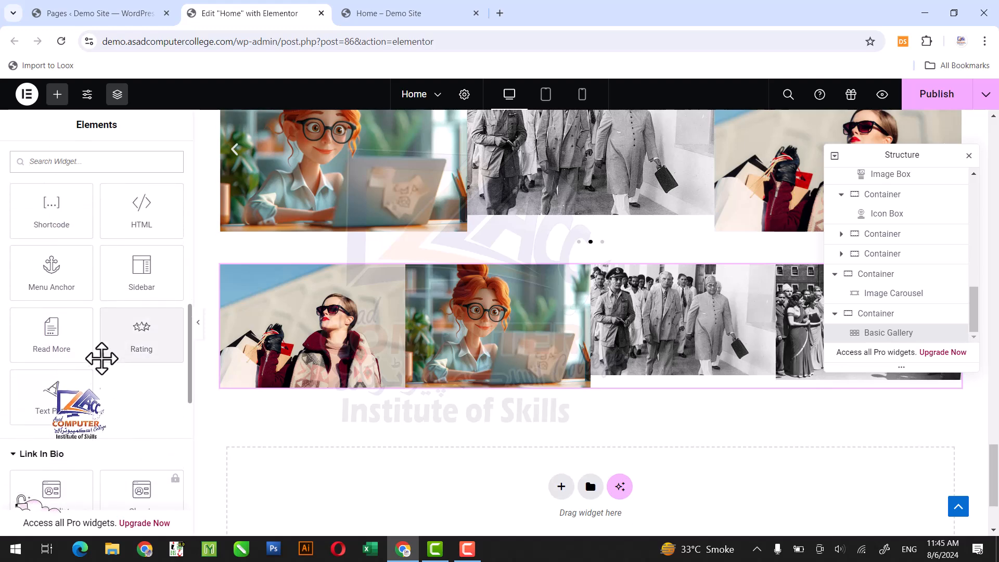
{"action": "scroll", "coordinate": [103, 329], "scroll_direction": "up", "scroll_amount": 1}
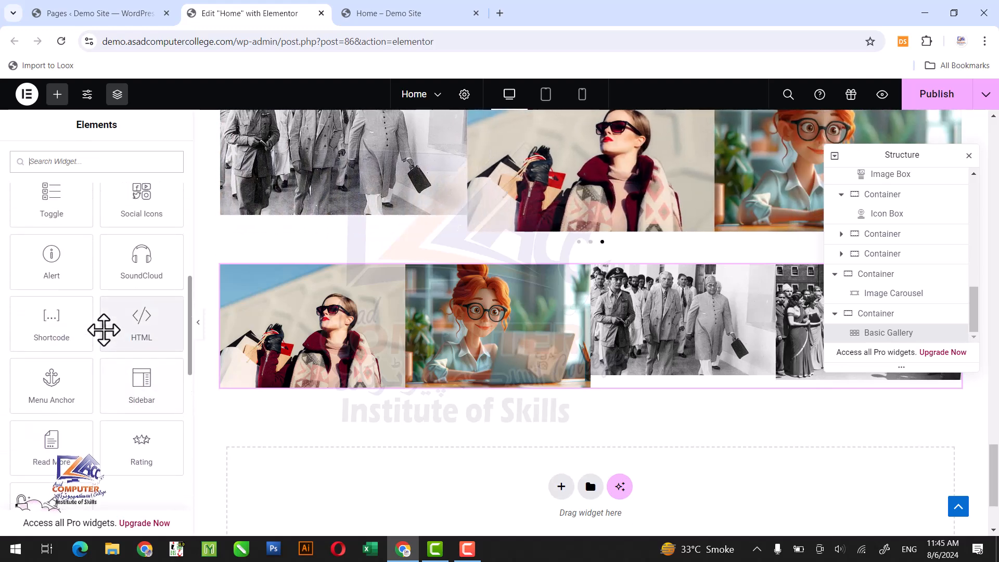
Review the last General widgets, collapse the Link In Bio category, and look over the Site, Single, WooCommerce and WordPress categories.
{"action": "scroll", "coordinate": [106, 326], "scroll_direction": "up", "scroll_amount": 1}
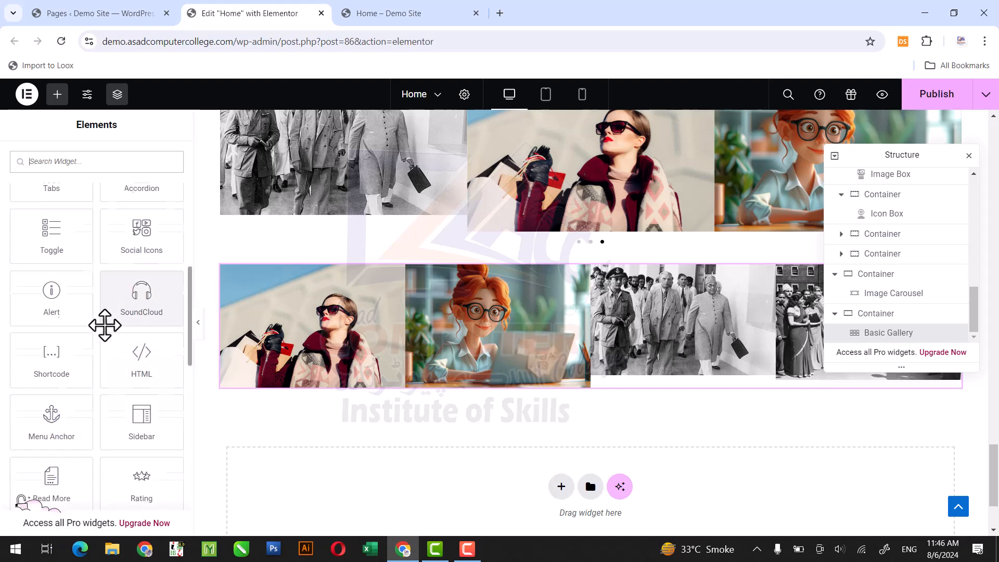
{"action": "scroll", "coordinate": [104, 325], "scroll_direction": "down", "scroll_amount": 1}
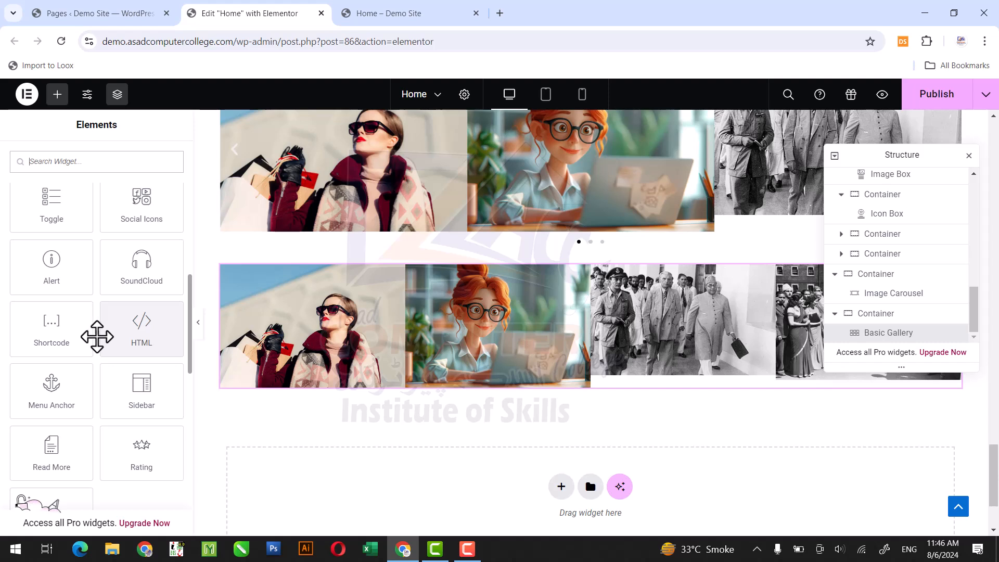
{"action": "scroll", "coordinate": [99, 335], "scroll_direction": "down", "scroll_amount": 1}
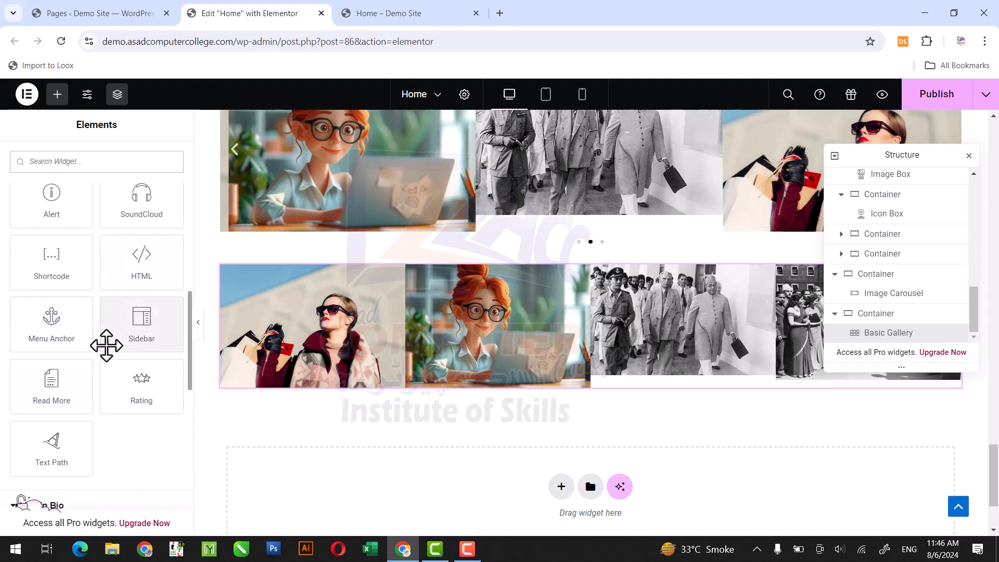
{"action": "scroll", "coordinate": [108, 349], "scroll_direction": "down", "scroll_amount": 1}
{"action": "scroll", "coordinate": [104, 353], "scroll_direction": "down", "scroll_amount": 2}
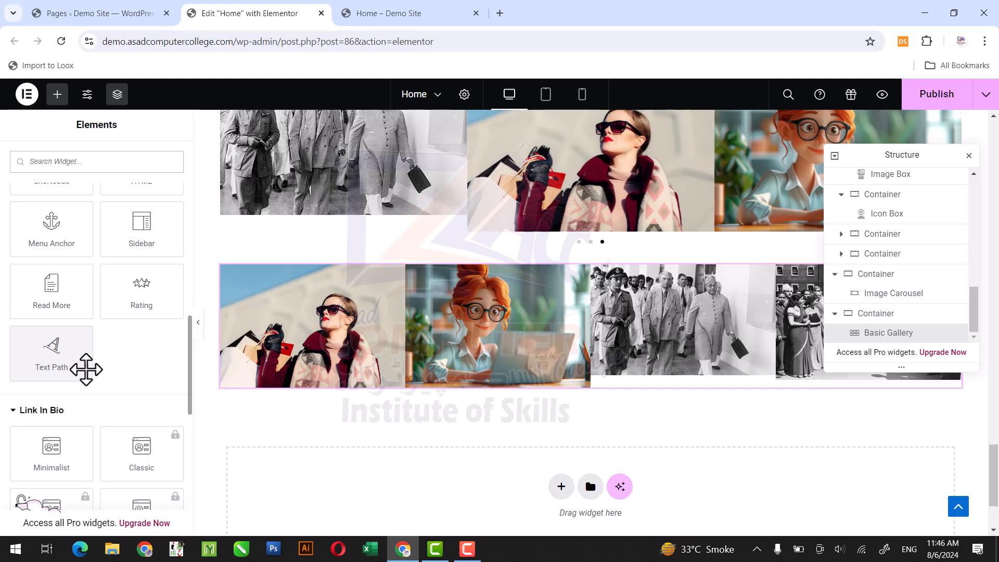
{"action": "scroll", "coordinate": [96, 390], "scroll_direction": "down", "scroll_amount": 4}
{"action": "scroll", "coordinate": [91, 398], "scroll_direction": "up", "scroll_amount": 3}
{"action": "left_click", "coordinate": [54, 380]}
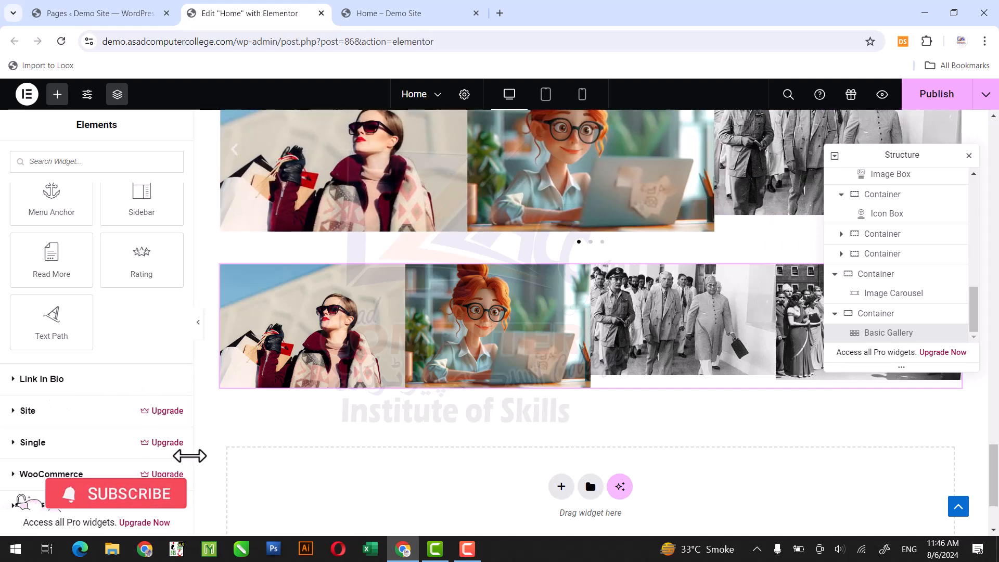
{"action": "scroll", "coordinate": [189, 469], "scroll_direction": "down", "scroll_amount": 4}
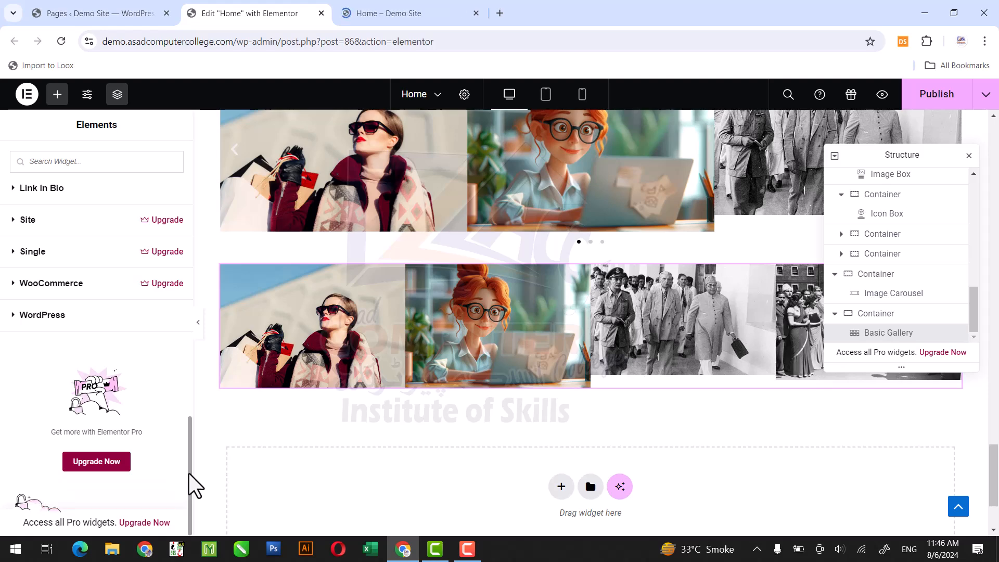
{"action": "left_click_drag", "start_coordinate": [189, 470], "coordinate": [186, 242]}
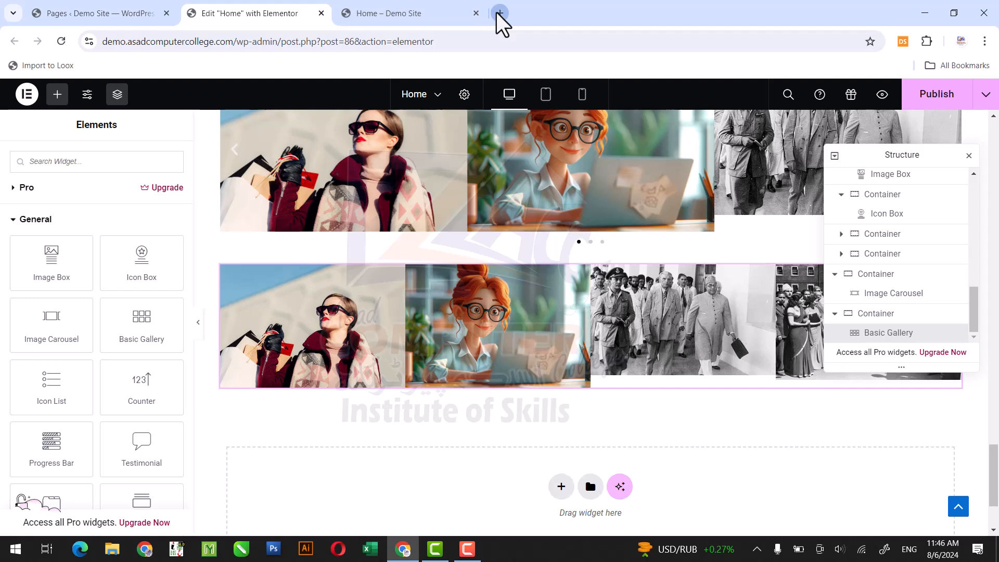
Search Google for "icon for website" in a new browser tab.
{"action": "left_click", "coordinate": [497, 13]}
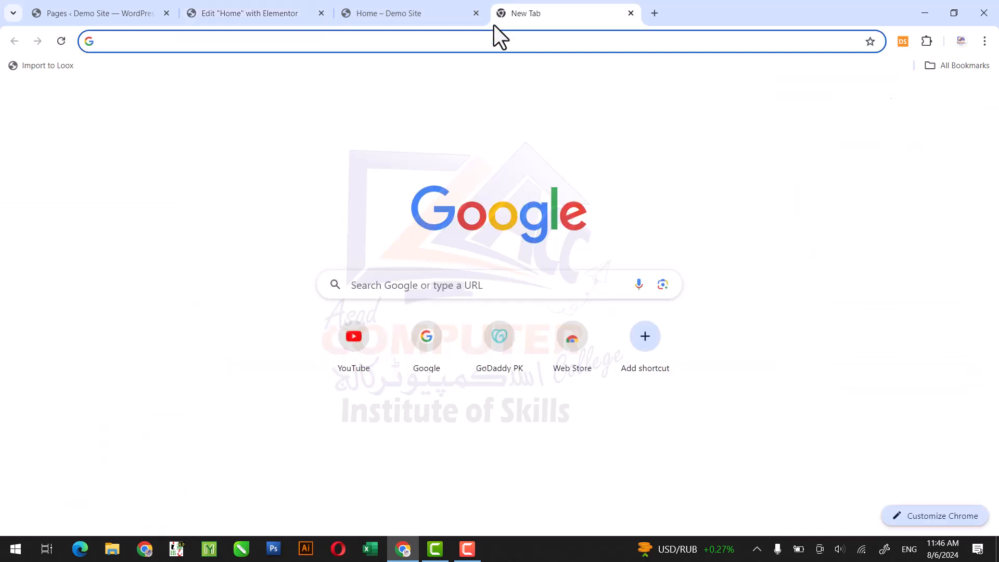
{"action": "left_click", "coordinate": [420, 346]}
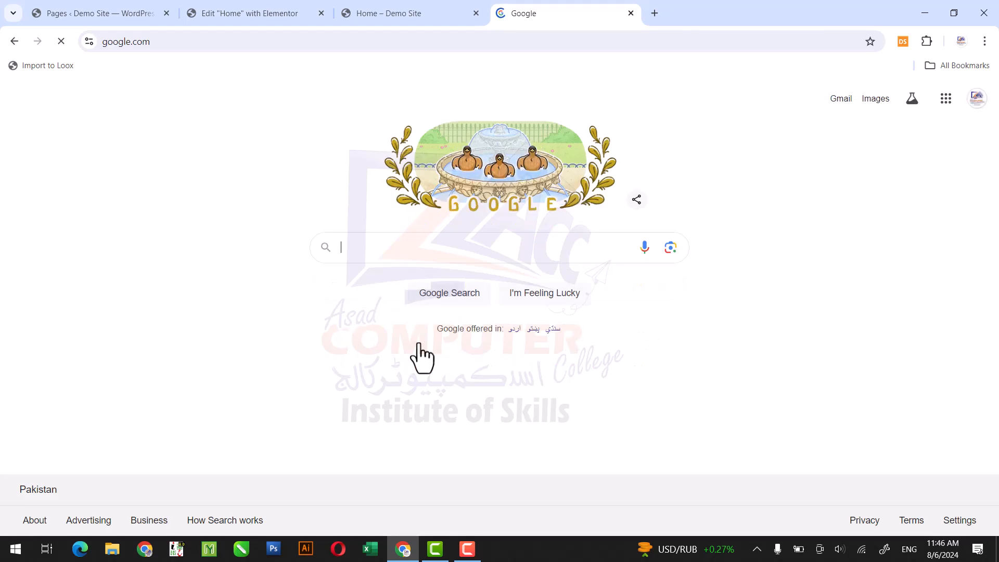
{"action": "type", "text": "icon fo"}
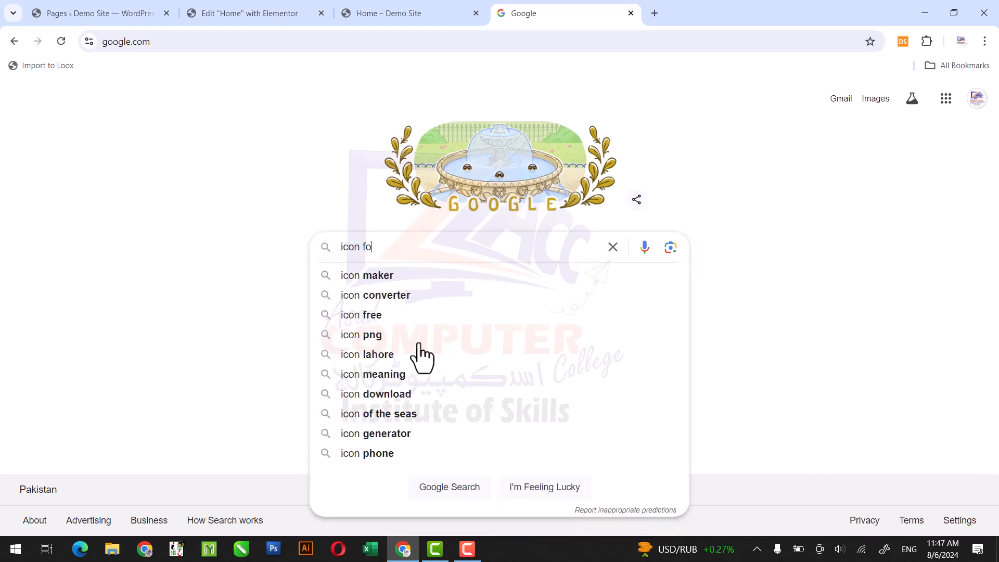
{"action": "type", "text": "we"}
{"action": "key", "text": "BackSpace"}
{"action": "key", "text": "BackSpace"}
{"action": "key", "text": "BackSpace"}
{"action": "type", "text": "r we"}
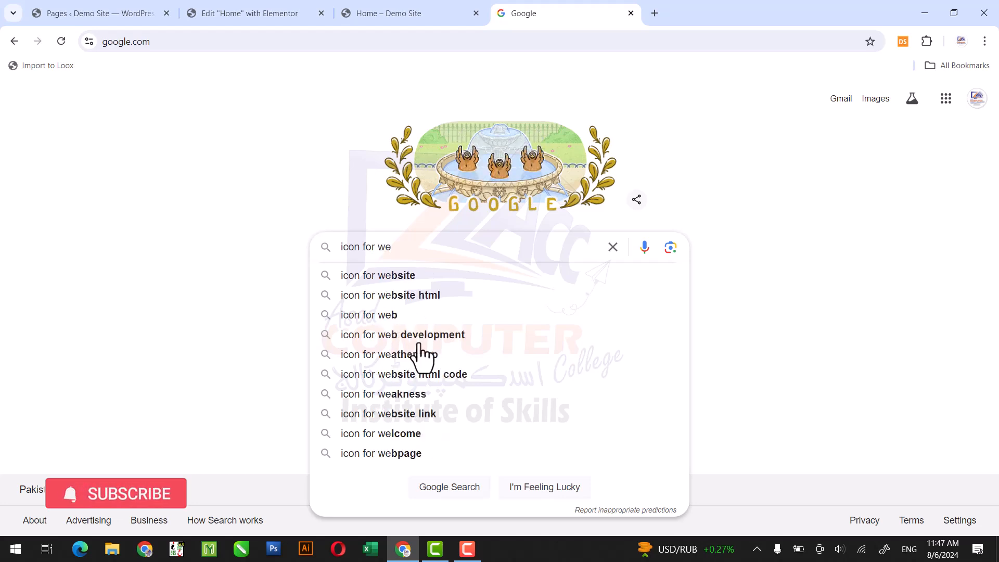
{"action": "key", "text": "BackSpace"}
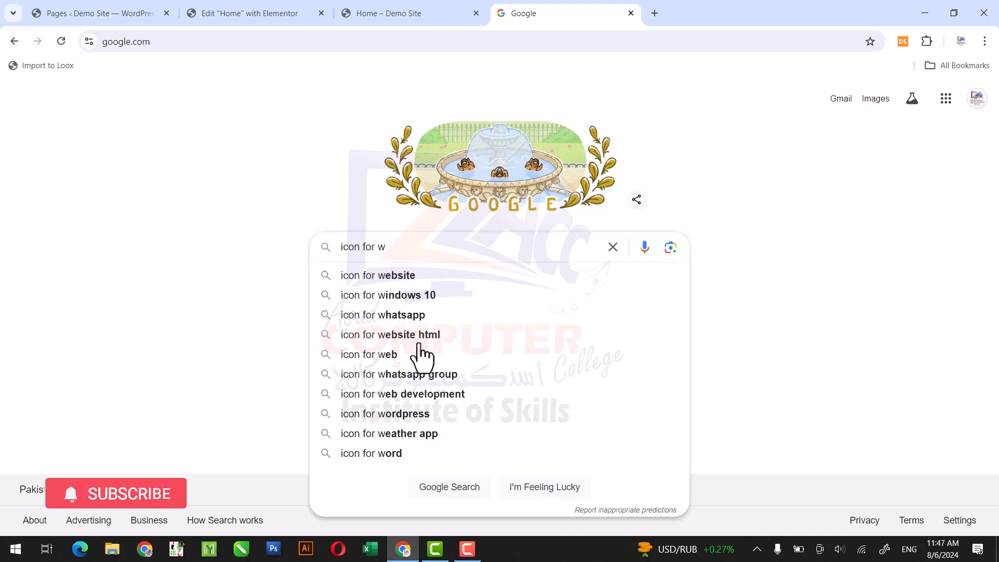
{"action": "type", "text": "ebsite"}
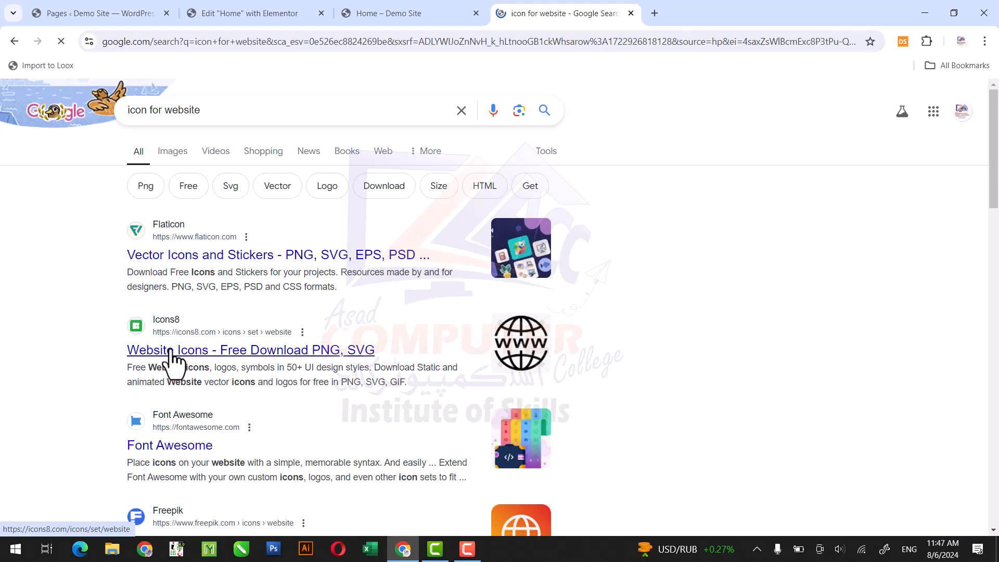
Open the Icons8 website icons result in a new tab and search its icons for "shoes".
{"action": "right_click", "coordinate": [171, 353]}
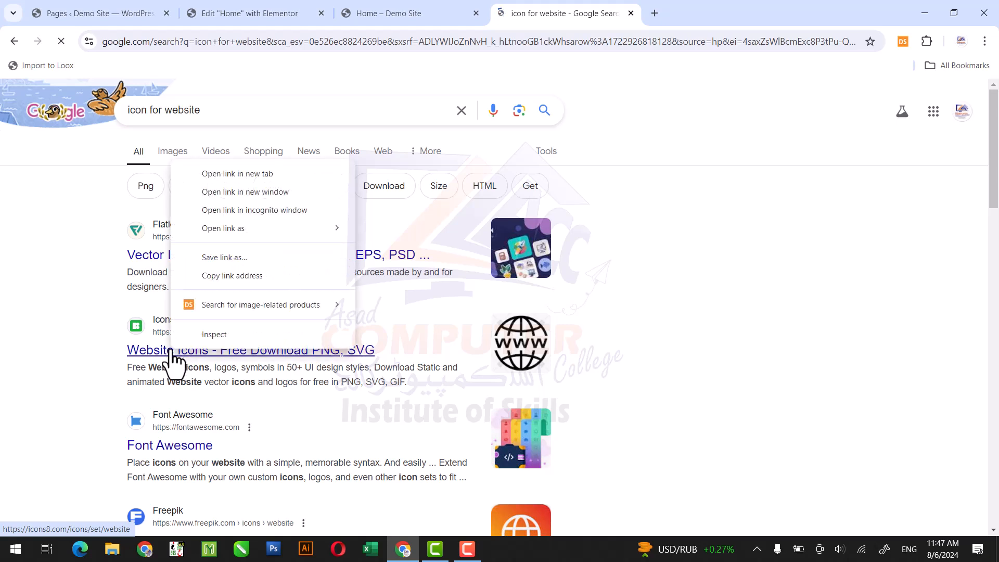
{"action": "left_click", "coordinate": [230, 179]}
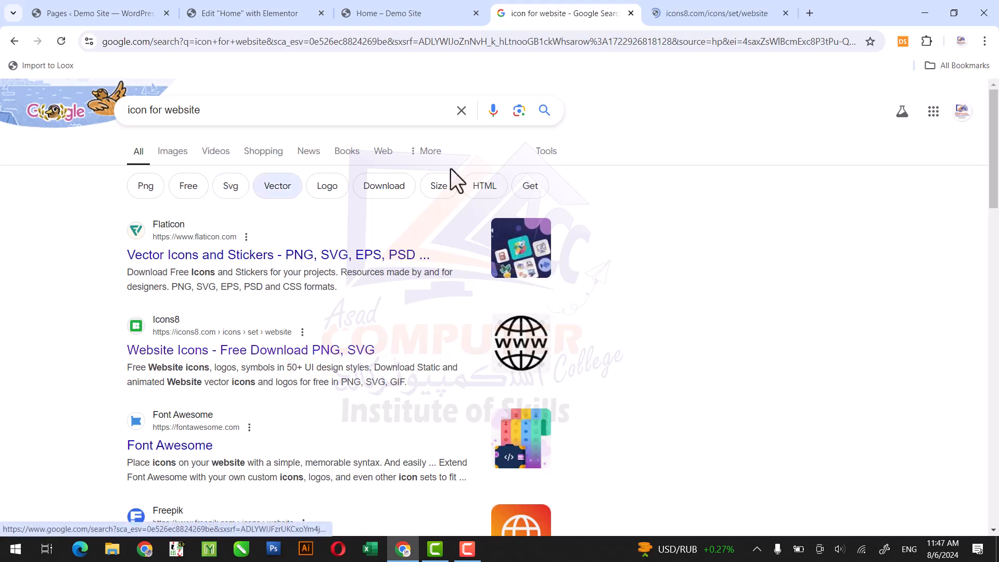
{"action": "left_click", "coordinate": [719, 17]}
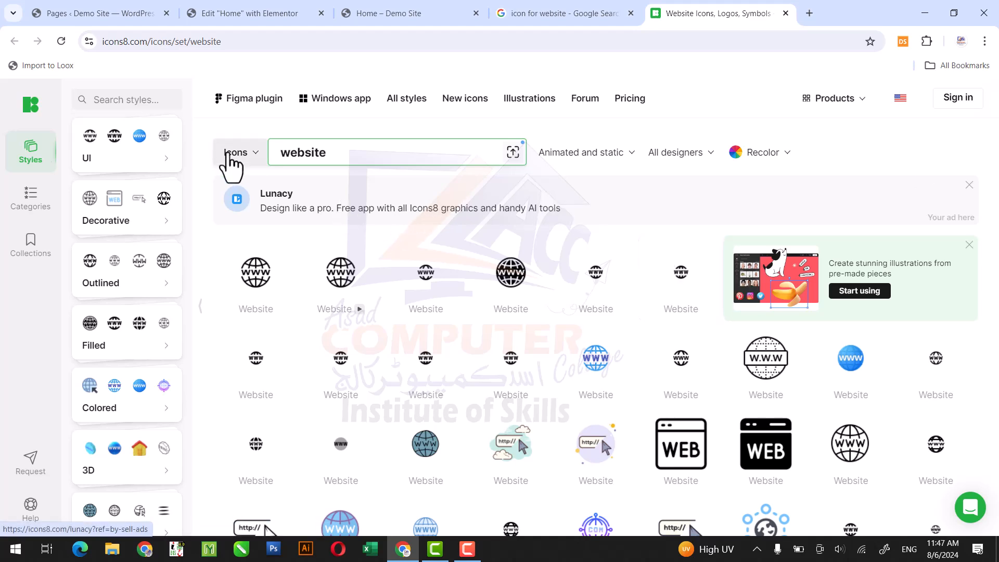
{"action": "left_click_drag", "start_coordinate": [356, 150], "coordinate": [250, 174]}
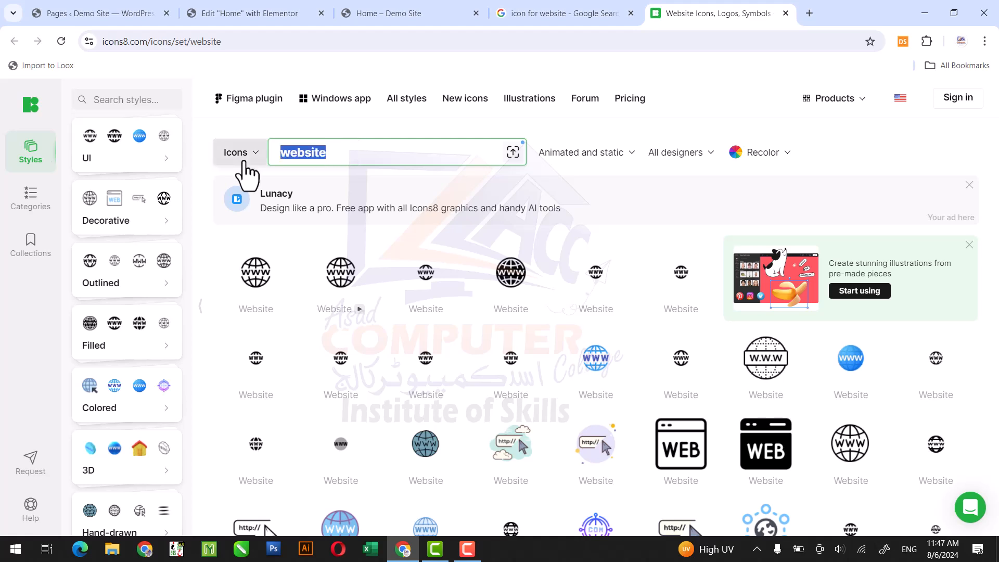
{"action": "type", "text": "shoes"}
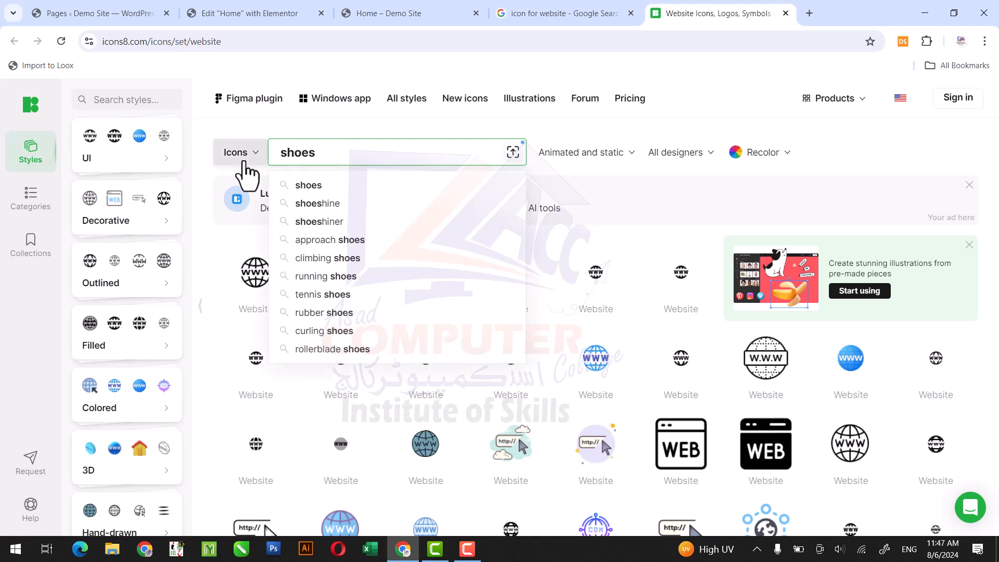
{"action": "key", "text": "Return"}
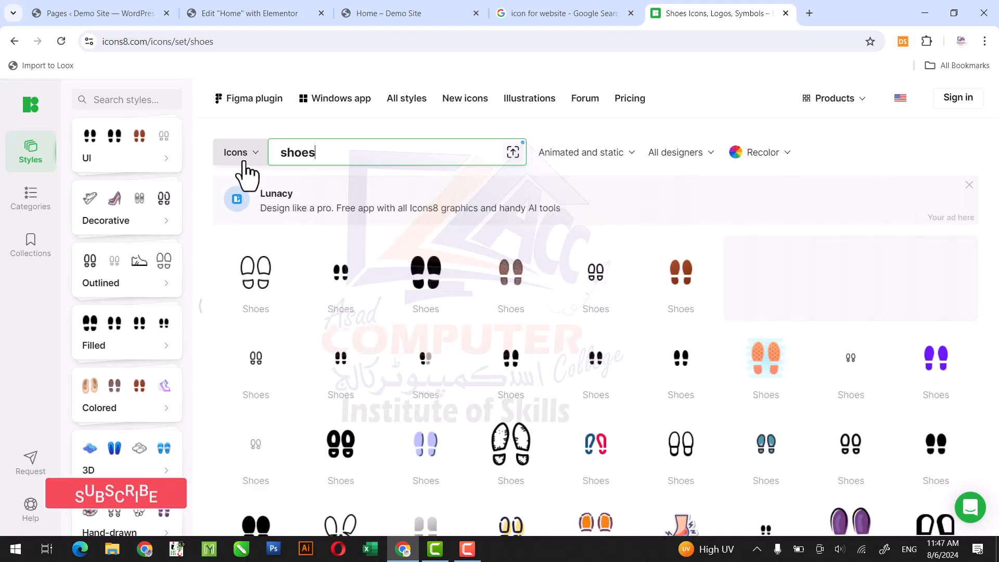
Download the black iOS Filled sneaker icon as a PNG in the 100×100 size only.
{"action": "scroll", "coordinate": [243, 162], "scroll_direction": "down", "scroll_amount": 5}
{"action": "scroll", "coordinate": [247, 177], "scroll_direction": "down", "scroll_amount": 6}
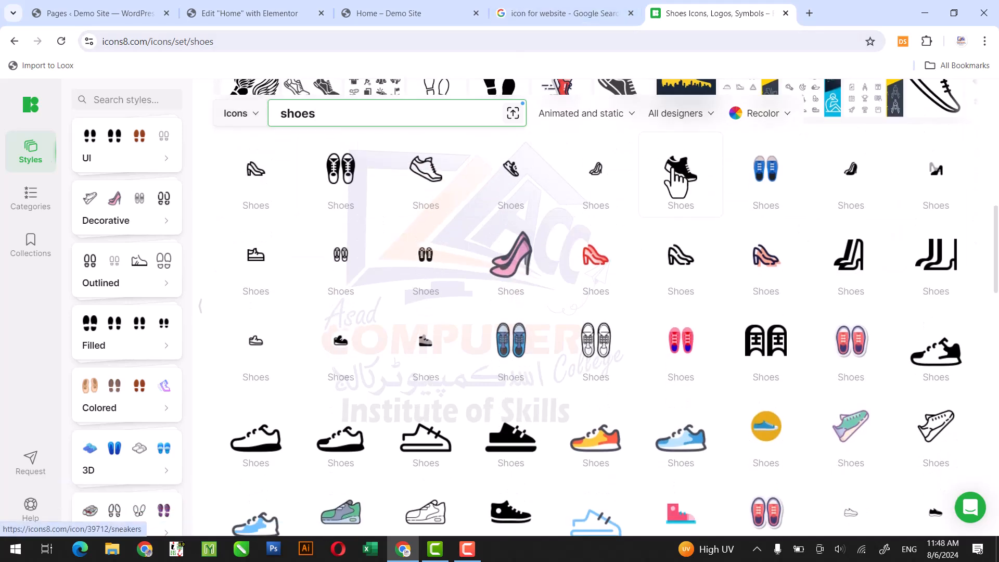
{"action": "left_click", "coordinate": [678, 192]}
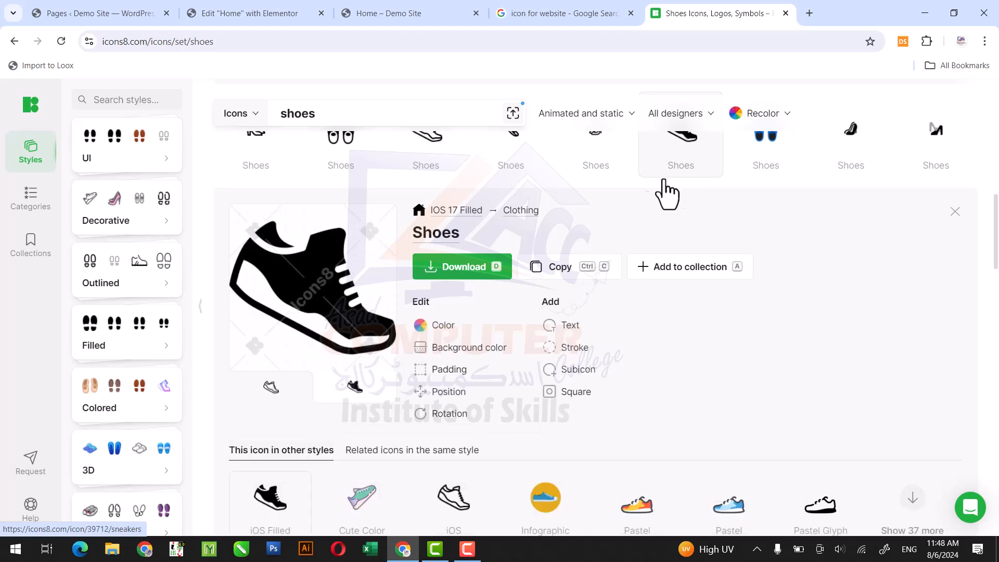
{"action": "left_click", "coordinate": [478, 266]}
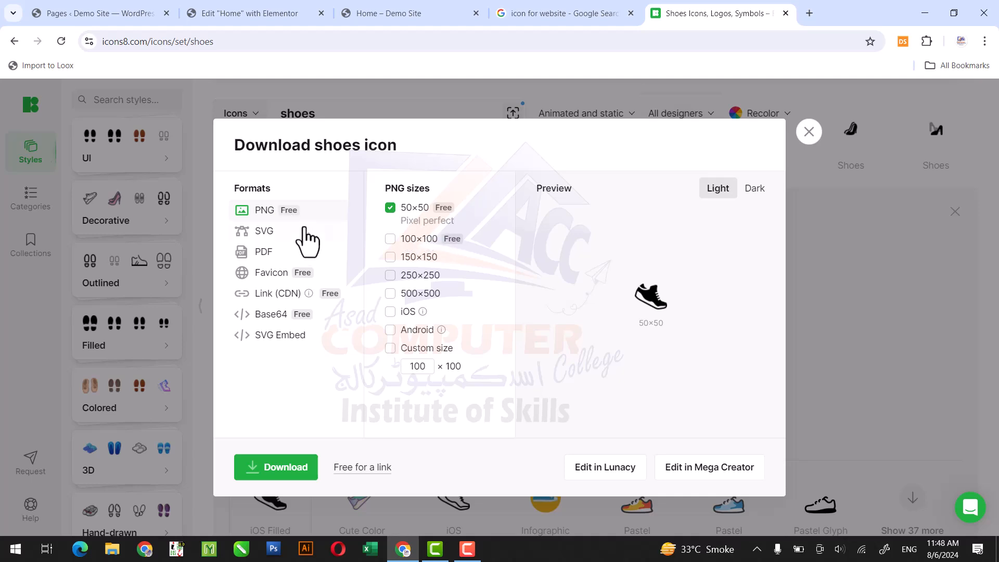
{"action": "left_click", "coordinate": [391, 240]}
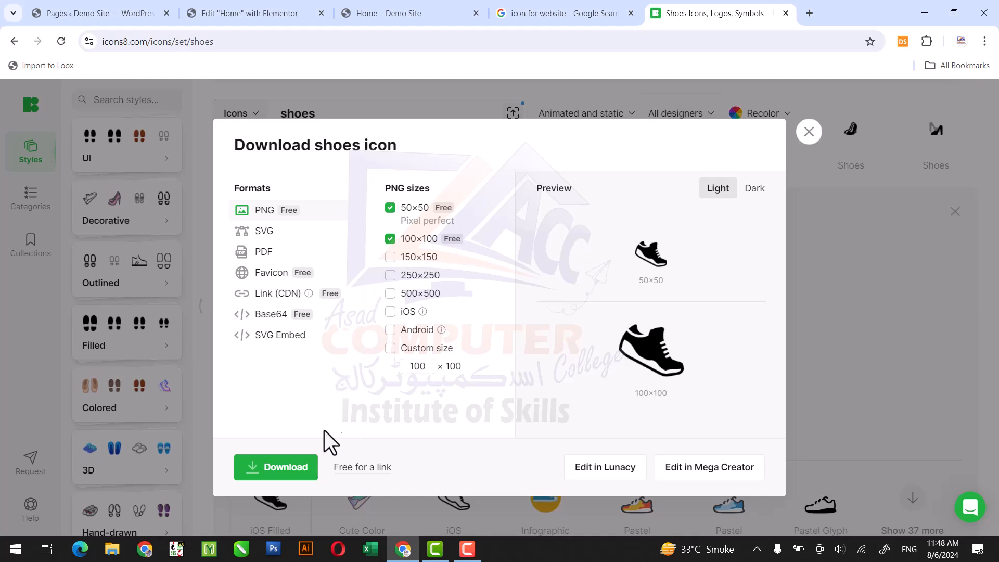
{"action": "left_click", "coordinate": [390, 209]}
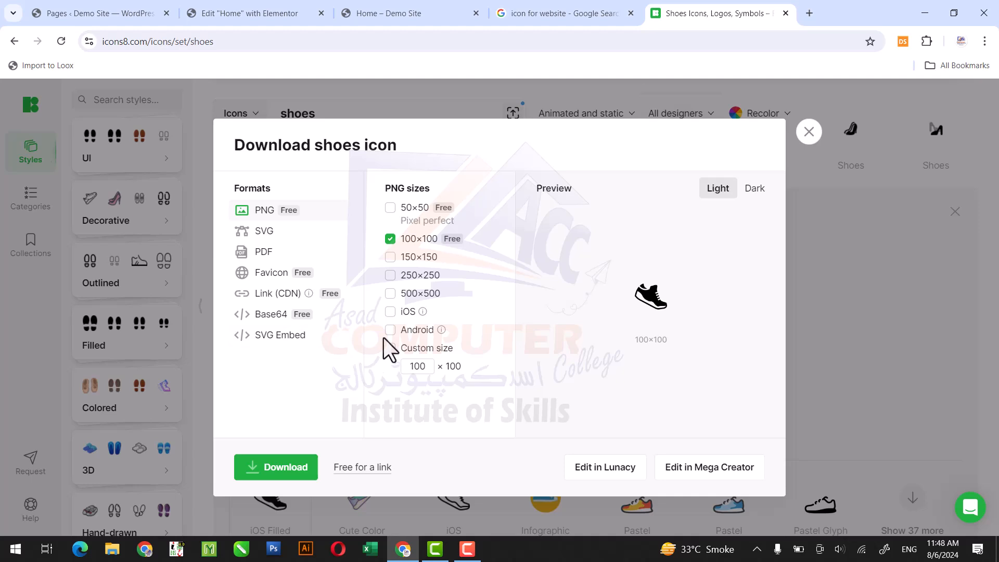
{"action": "left_click", "coordinate": [298, 461]}
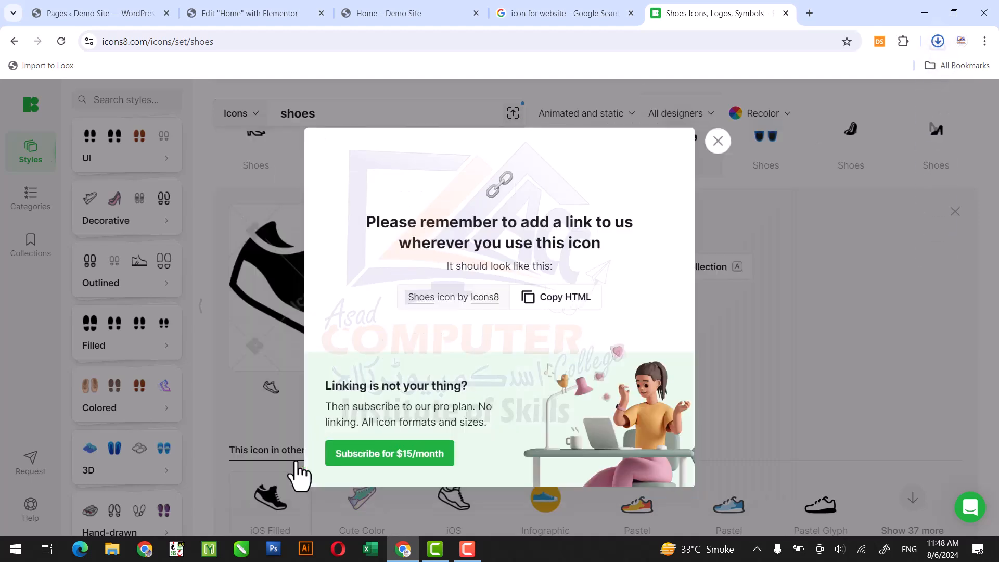
Check the downloaded icons8-shoes-100.png in its folder, and dismiss the Icons8 link notice and the icon's details.
{"action": "mouse_move", "coordinate": [922, 74]}
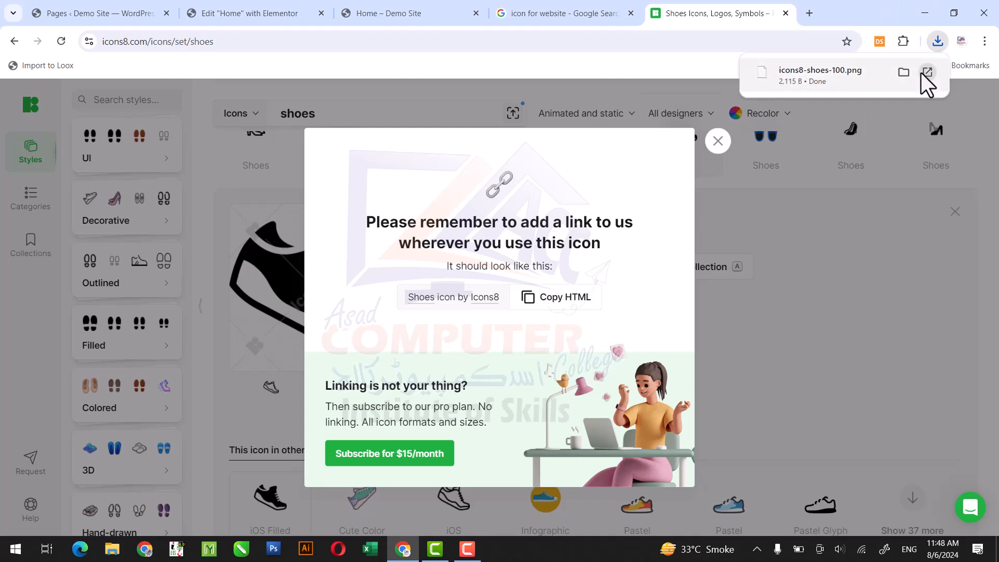
{"action": "left_click", "coordinate": [905, 73]}
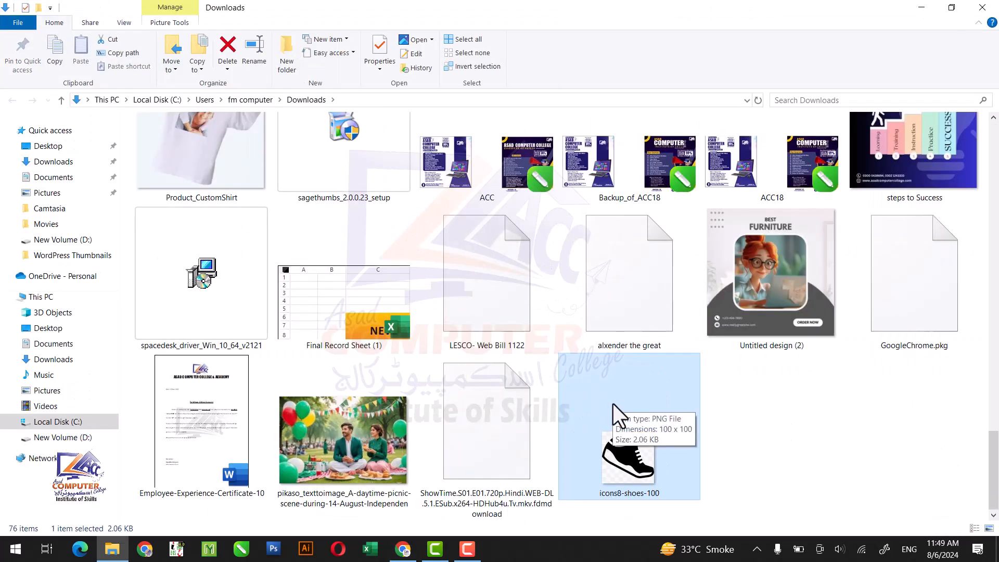
{"action": "left_click", "coordinate": [925, 7]}
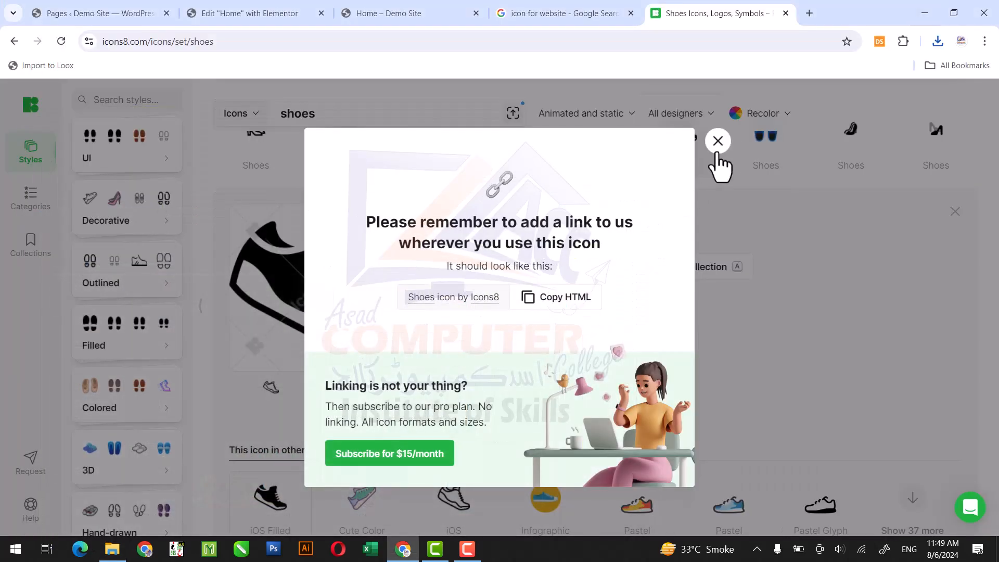
{"action": "left_click", "coordinate": [717, 142]}
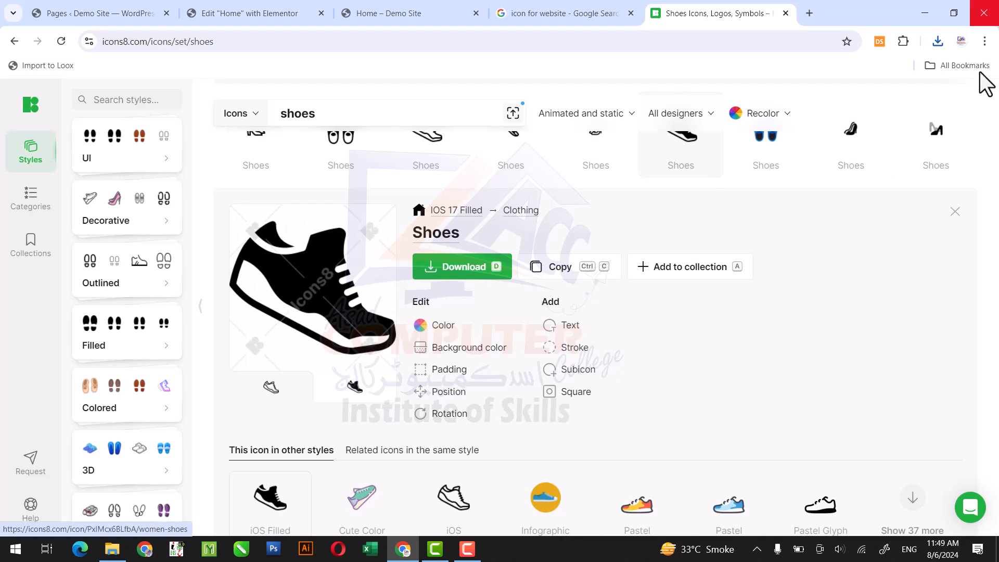
{"action": "left_click", "coordinate": [955, 211]}
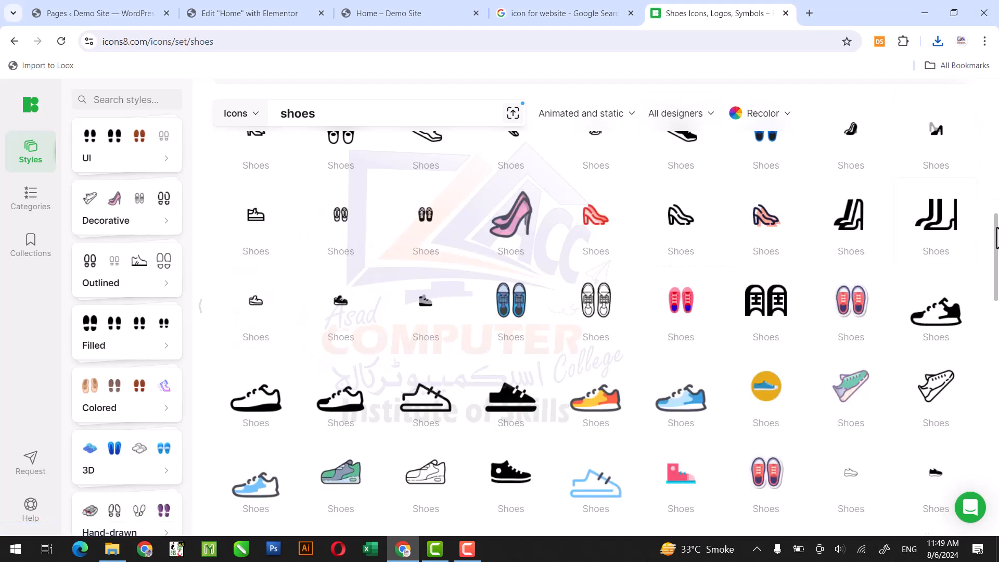
Look through the rest of the shoe icons and return to the Home page preview of the demo site.
{"action": "left_click_drag", "start_coordinate": [997, 236], "coordinate": [997, 445]}
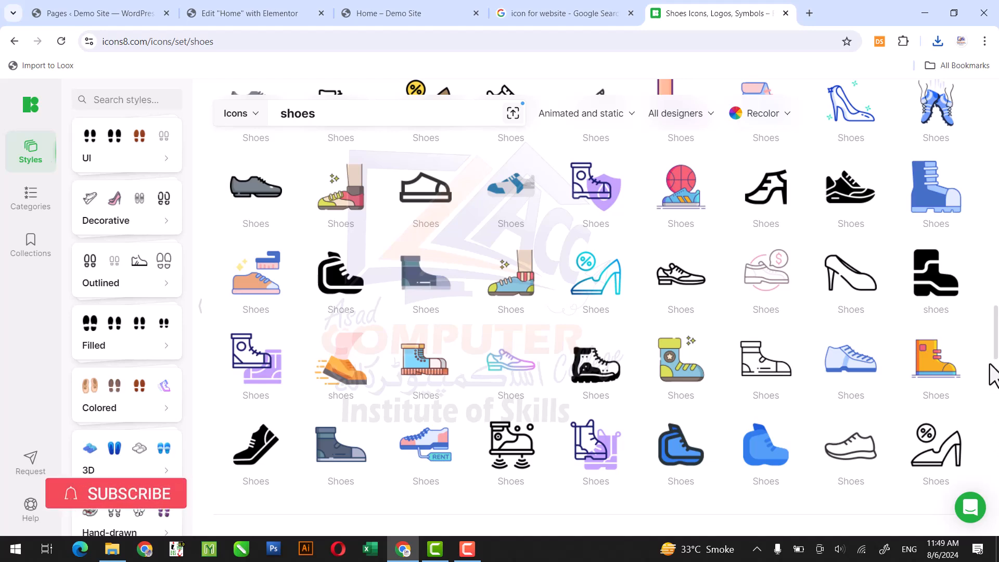
{"action": "left_click_drag", "start_coordinate": [997, 335], "coordinate": [994, 111]}
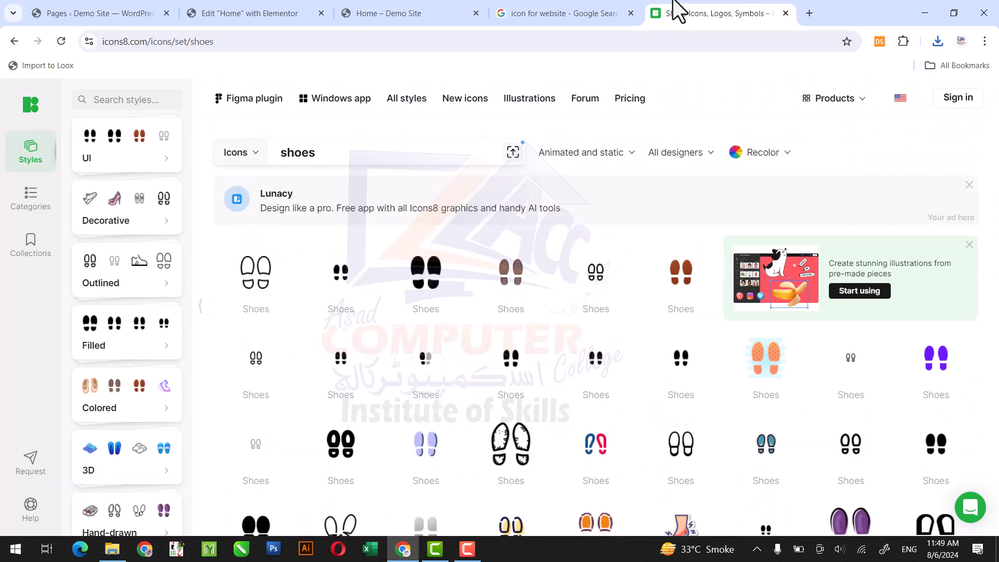
{"action": "left_click", "coordinate": [541, 2]}
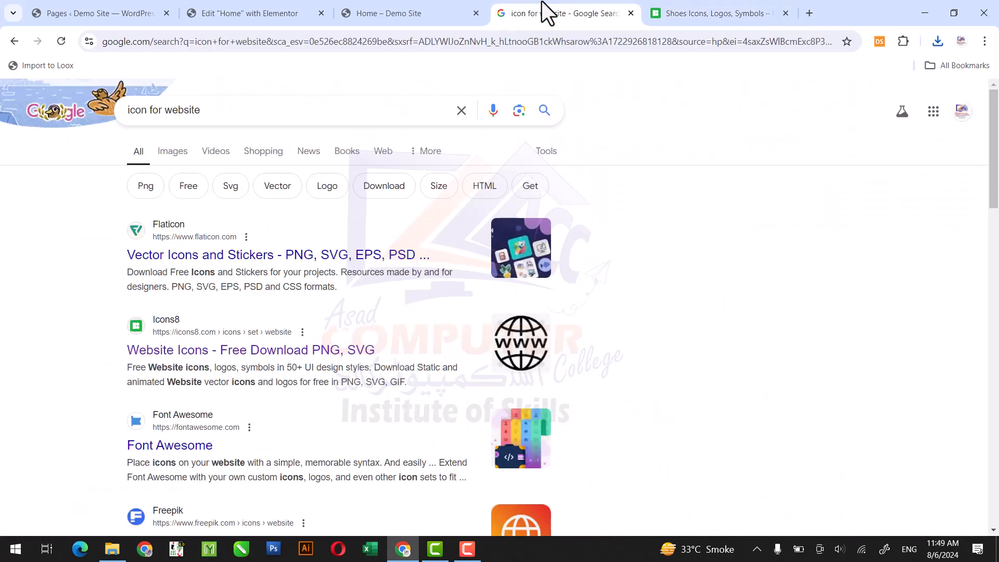
{"action": "left_click", "coordinate": [417, 2]}
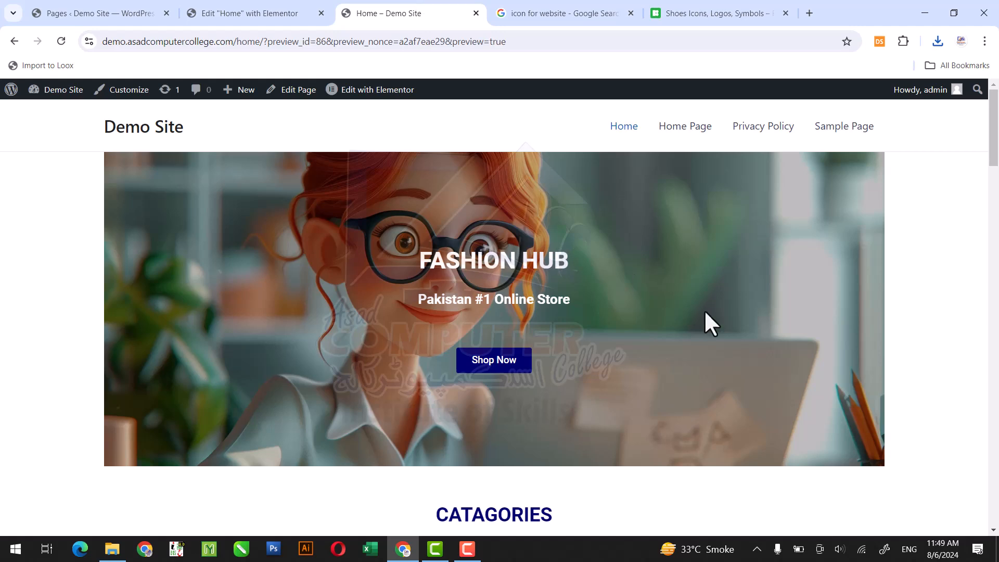